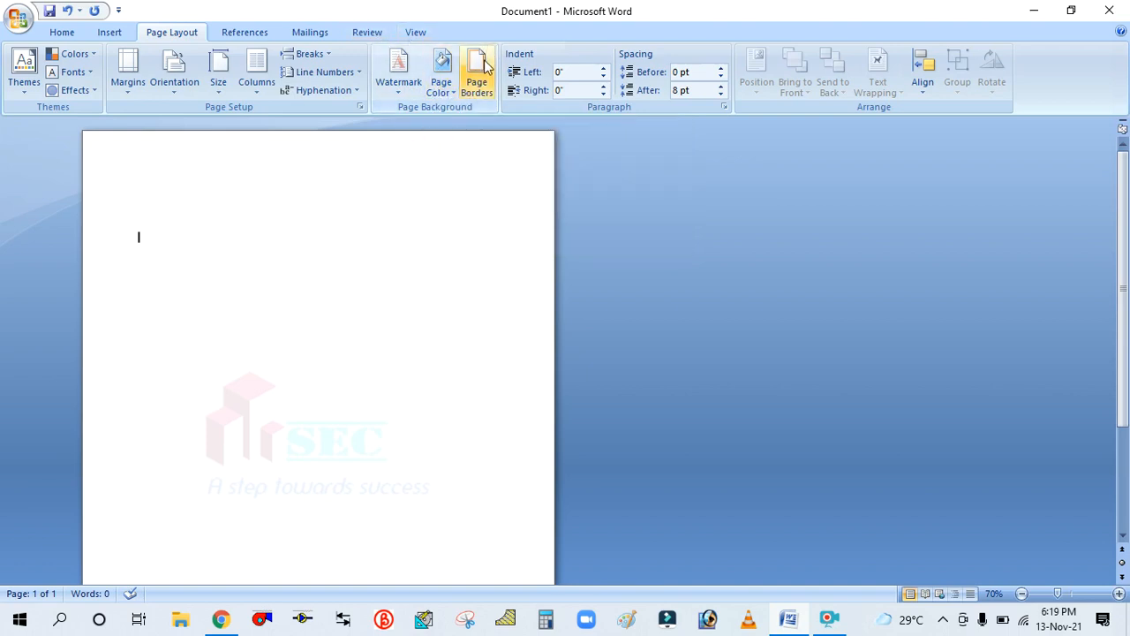
Set the page color to the dark blue-gray theme color.
{"action": "scroll", "coordinate": [437, 262], "scroll_direction": "down", "scroll_amount": 3}
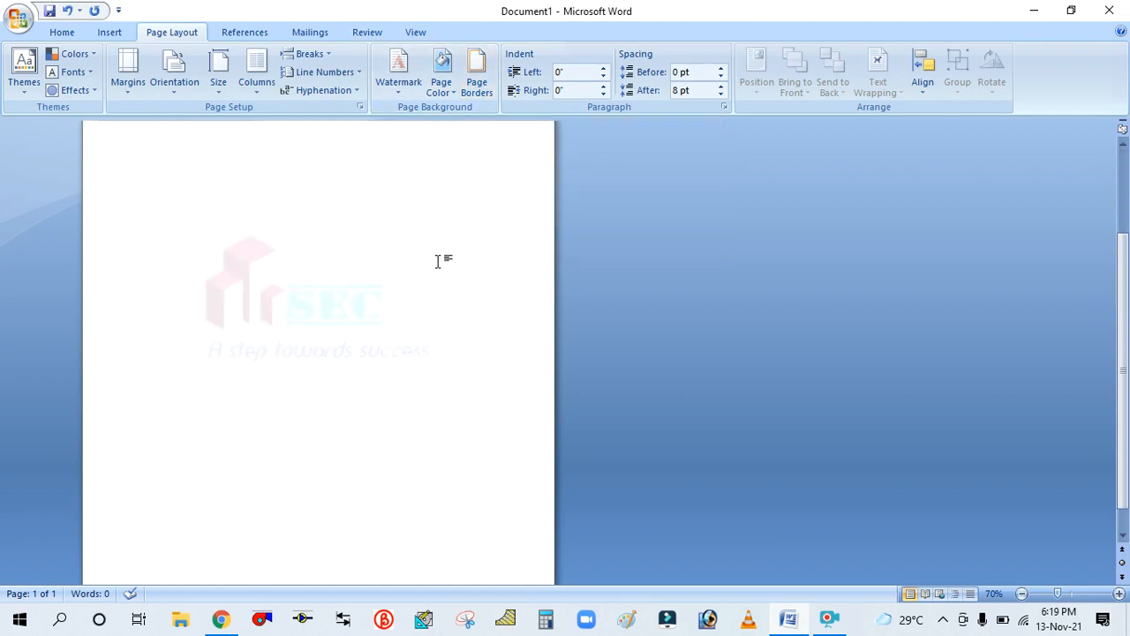
{"action": "scroll", "coordinate": [437, 261], "scroll_direction": "down", "scroll_amount": 1}
{"action": "scroll", "coordinate": [476, 421], "scroll_direction": "up", "scroll_amount": 5}
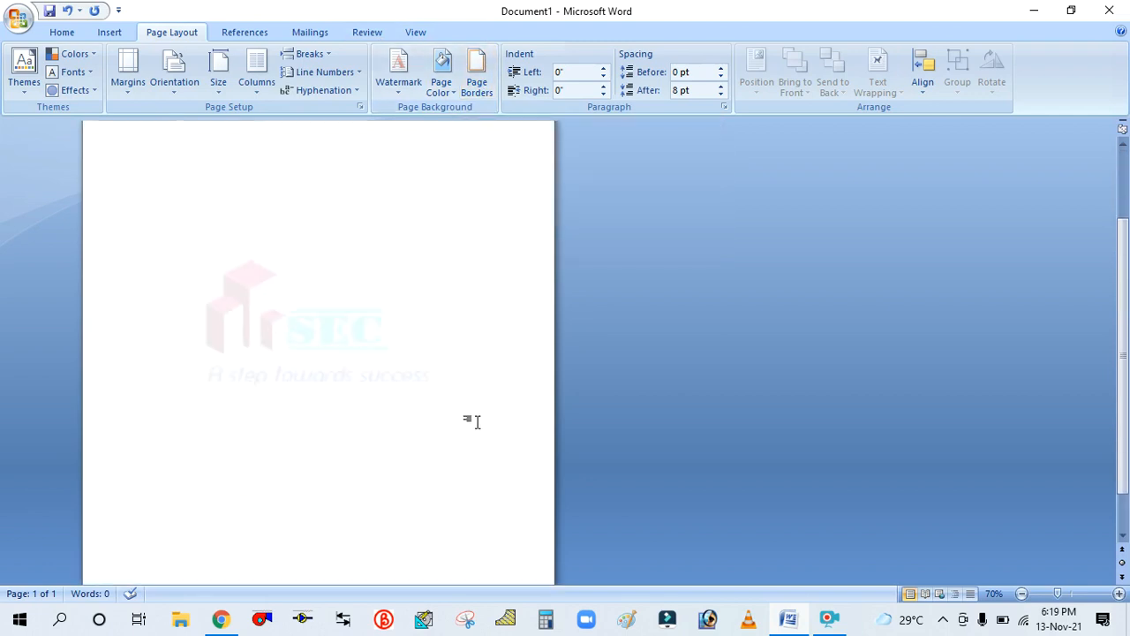
{"action": "scroll", "coordinate": [226, 336], "scroll_direction": "down", "scroll_amount": 3}
{"action": "left_click", "coordinate": [439, 88]}
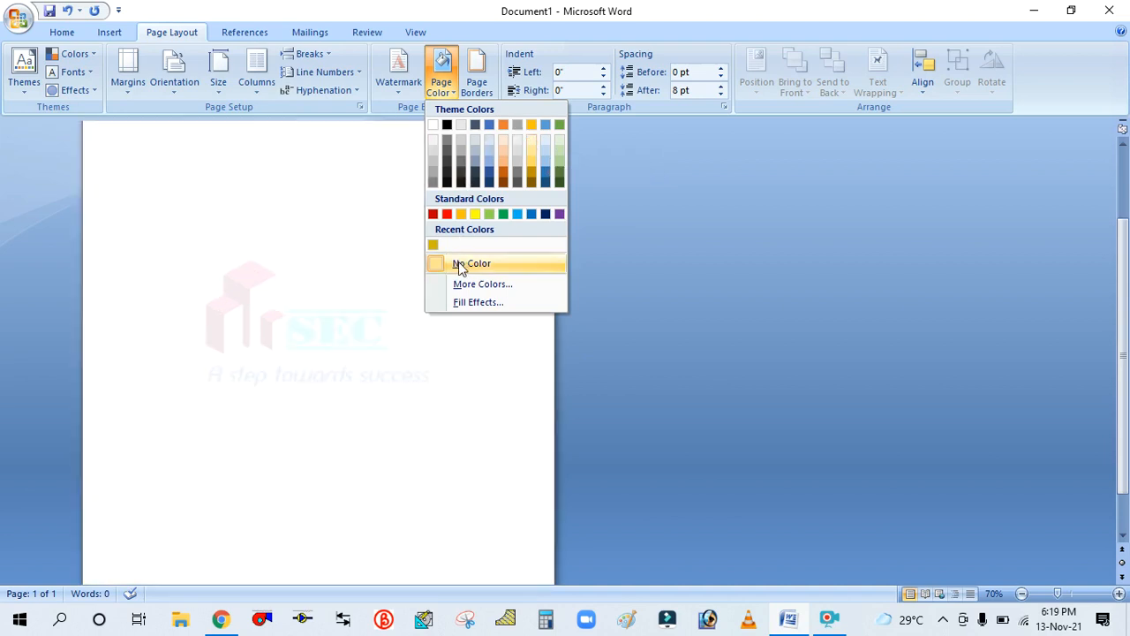
{"action": "left_click", "coordinate": [475, 126]}
{"action": "scroll", "coordinate": [380, 406], "scroll_direction": "up", "scroll_amount": 2}
{"action": "scroll", "coordinate": [372, 412], "scroll_direction": "down", "scroll_amount": 3}
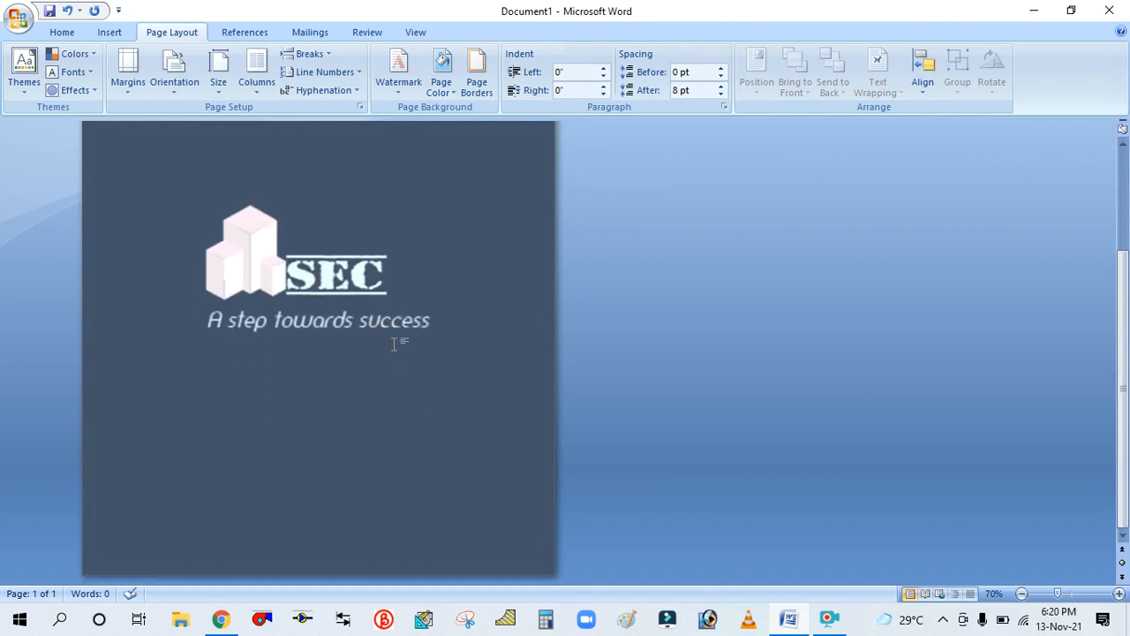
{"action": "scroll", "coordinate": [393, 345], "scroll_direction": "up", "scroll_amount": 1}
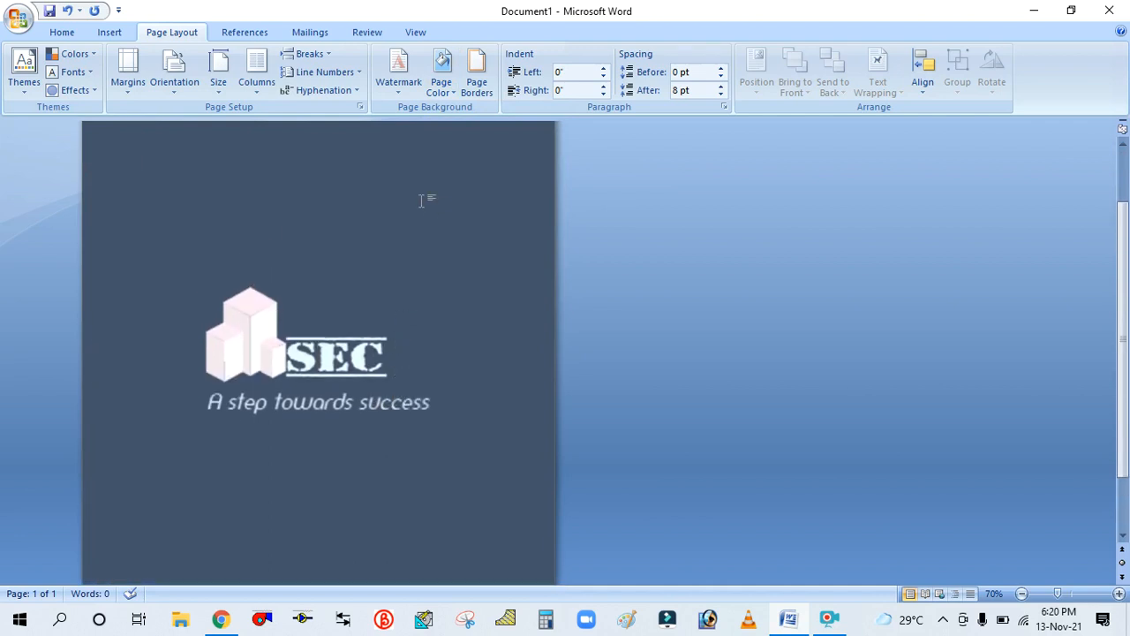
Open the Borders and Shading settings and look through the Borders, Page Border and Shading options.
{"action": "left_click", "coordinate": [477, 60]}
{"action": "left_click_drag", "start_coordinate": [647, 146], "coordinate": [734, 144]}
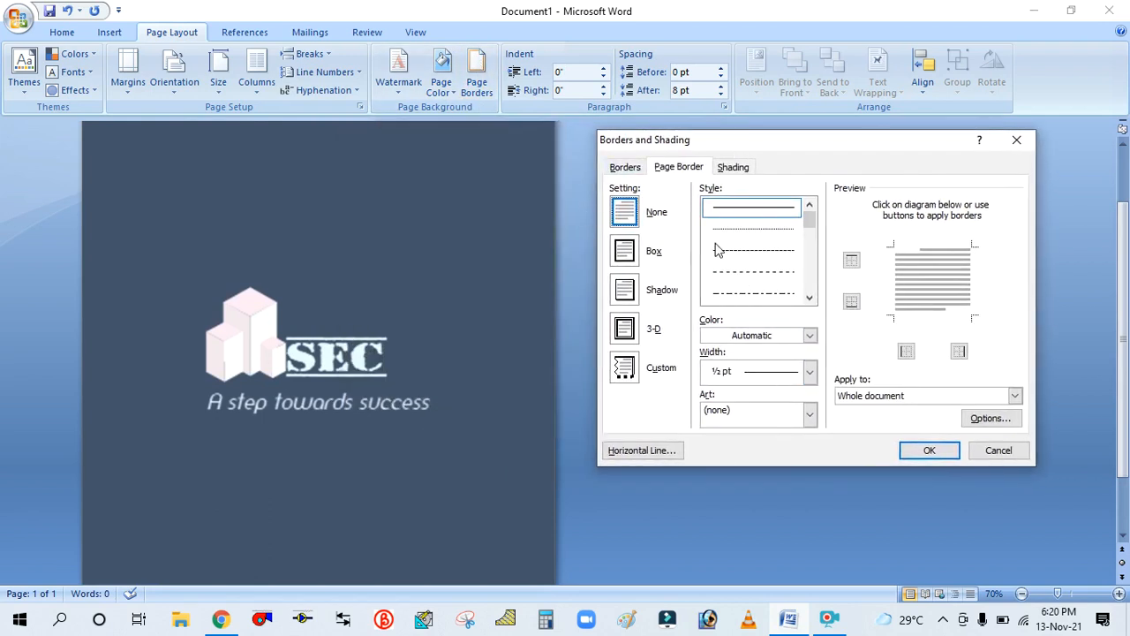
{"action": "left_click", "coordinate": [637, 170]}
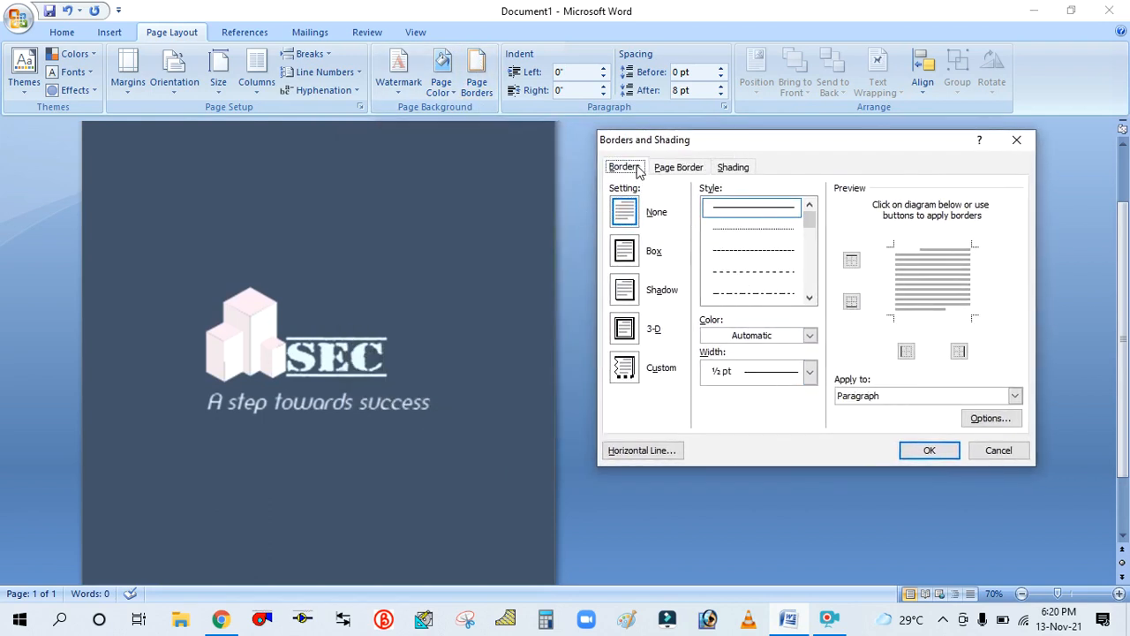
{"action": "left_click", "coordinate": [671, 169]}
{"action": "left_click", "coordinate": [729, 169]}
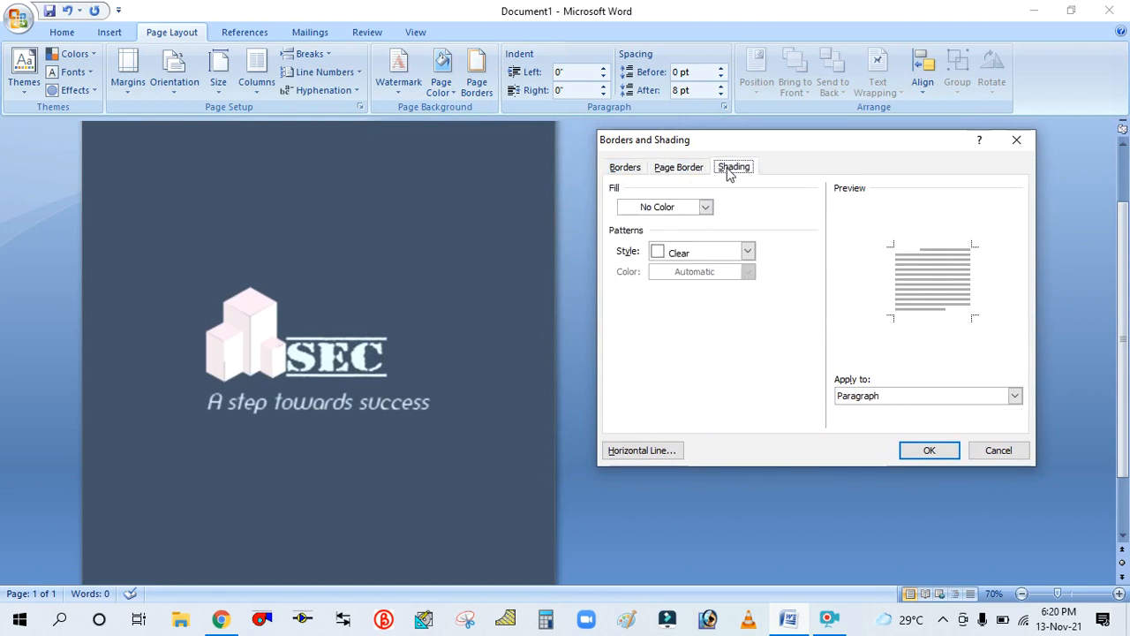
{"action": "left_click", "coordinate": [629, 169]}
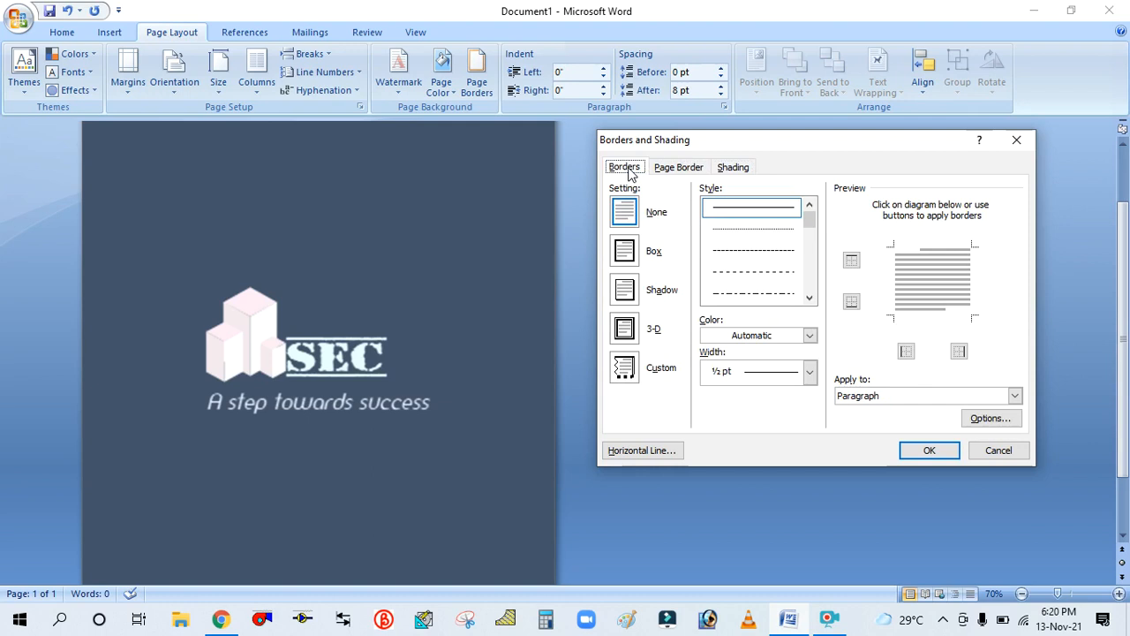
Try the Box, Shadow and 3-D settings for the paragraph border.
{"action": "left_click", "coordinate": [626, 253]}
{"action": "left_click", "coordinate": [628, 294]}
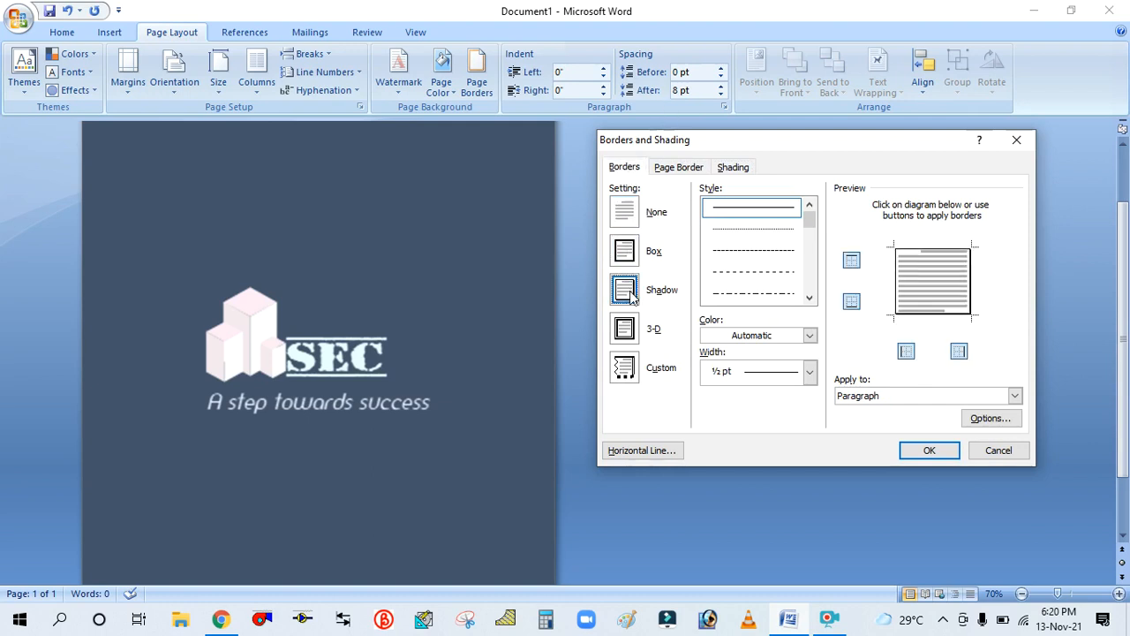
{"action": "left_click", "coordinate": [627, 329]}
{"action": "left_click", "coordinate": [625, 293]}
{"action": "left_click", "coordinate": [624, 255]}
{"action": "left_click", "coordinate": [628, 331]}
{"action": "left_click", "coordinate": [629, 251]}
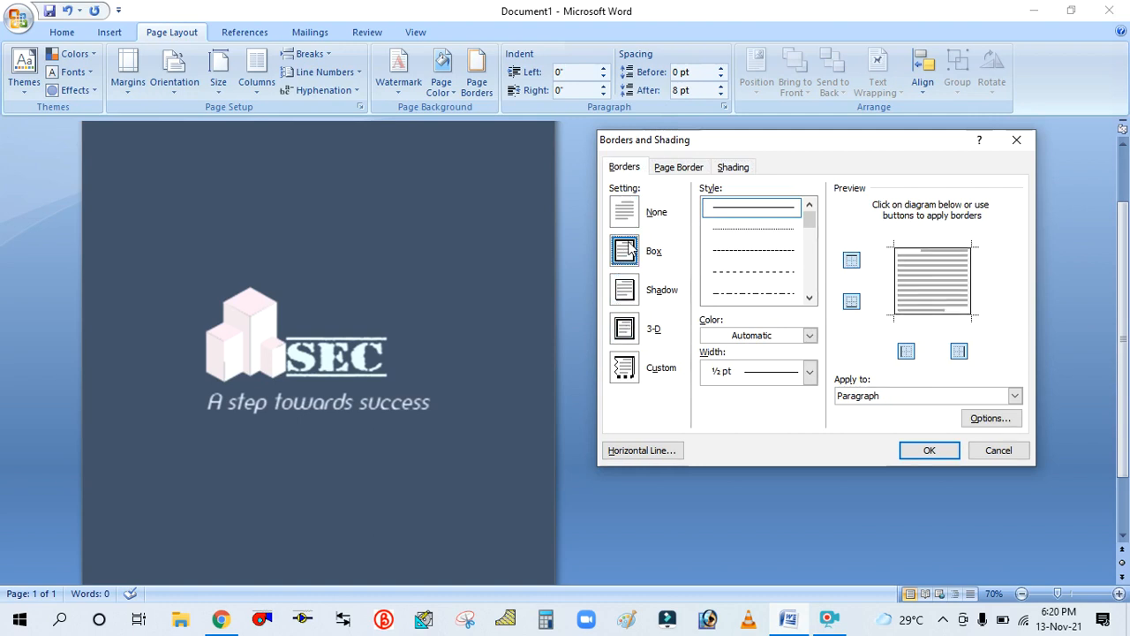
Apply a ½ pt Box border to the empty paragraph and undo it.
{"action": "left_click", "coordinate": [629, 210]}
{"action": "left_click", "coordinate": [625, 251]}
{"action": "left_click", "coordinate": [630, 210]}
{"action": "left_click", "coordinate": [625, 254]}
{"action": "left_click", "coordinate": [928, 450]}
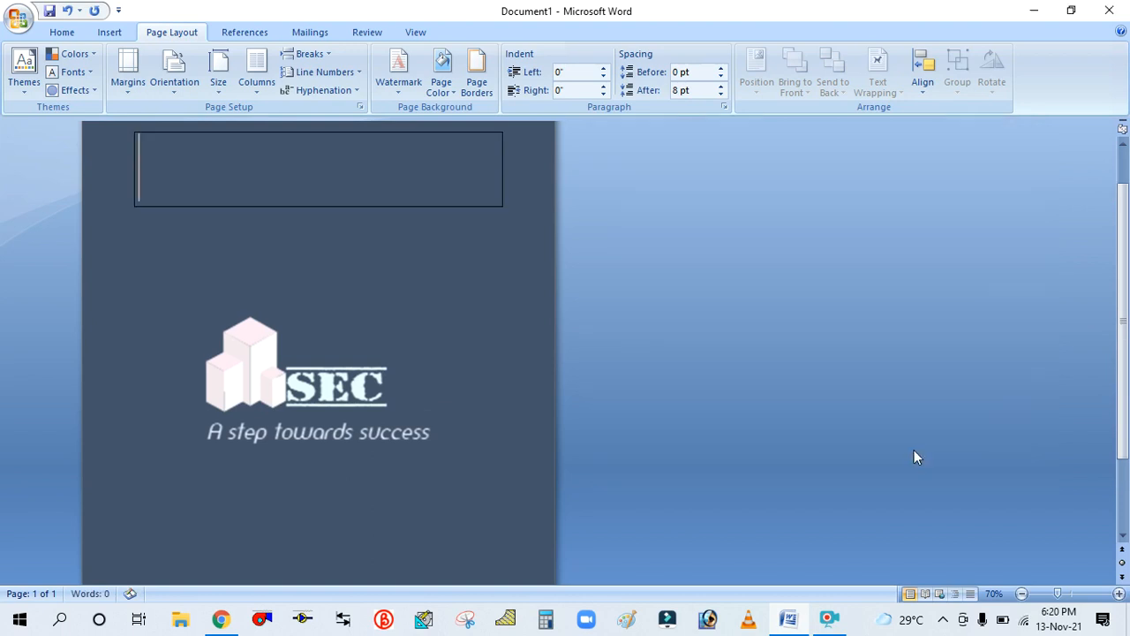
{"action": "scroll", "coordinate": [373, 239], "scroll_direction": "up", "scroll_amount": 2}
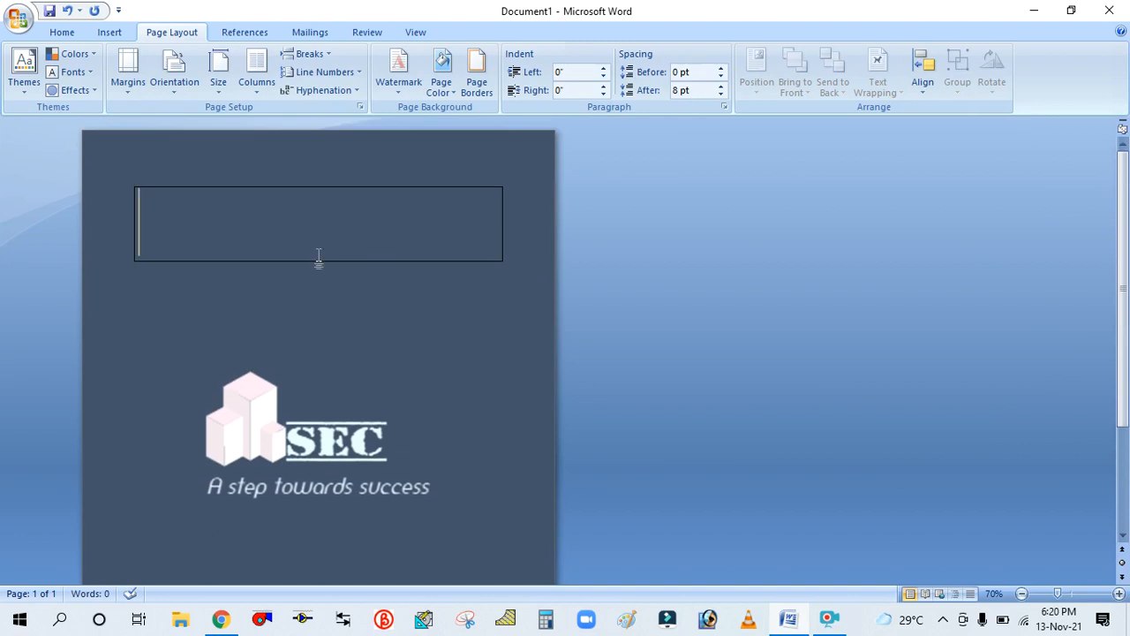
{"action": "left_click", "coordinate": [67, 10]}
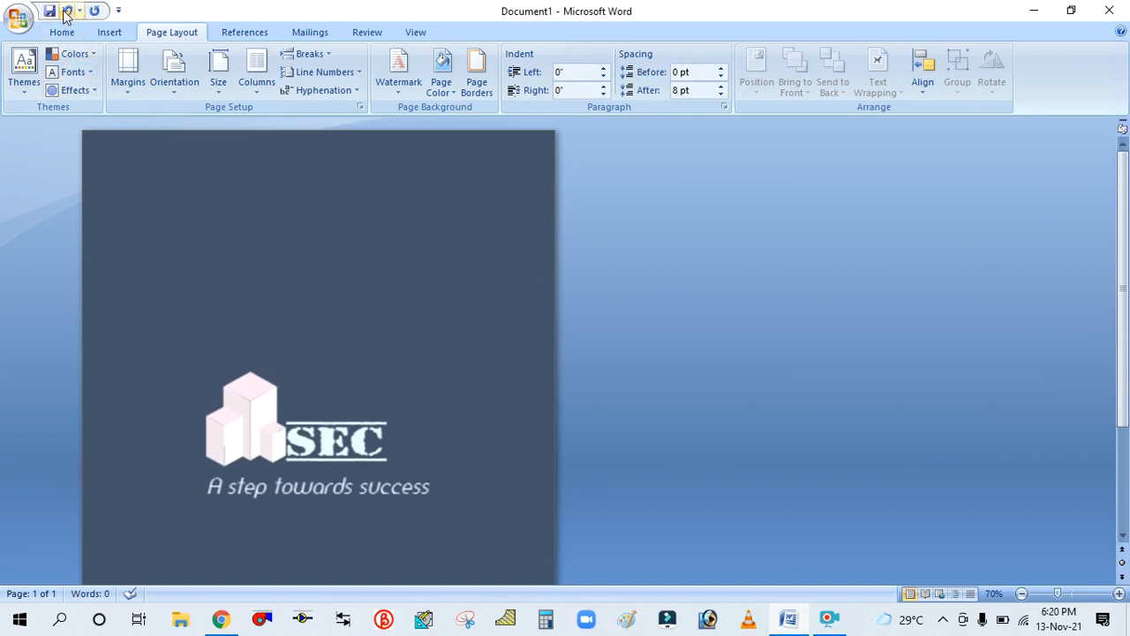
Choose a Box page border with the double-line style in the page border settings.
{"action": "left_click", "coordinate": [476, 78]}
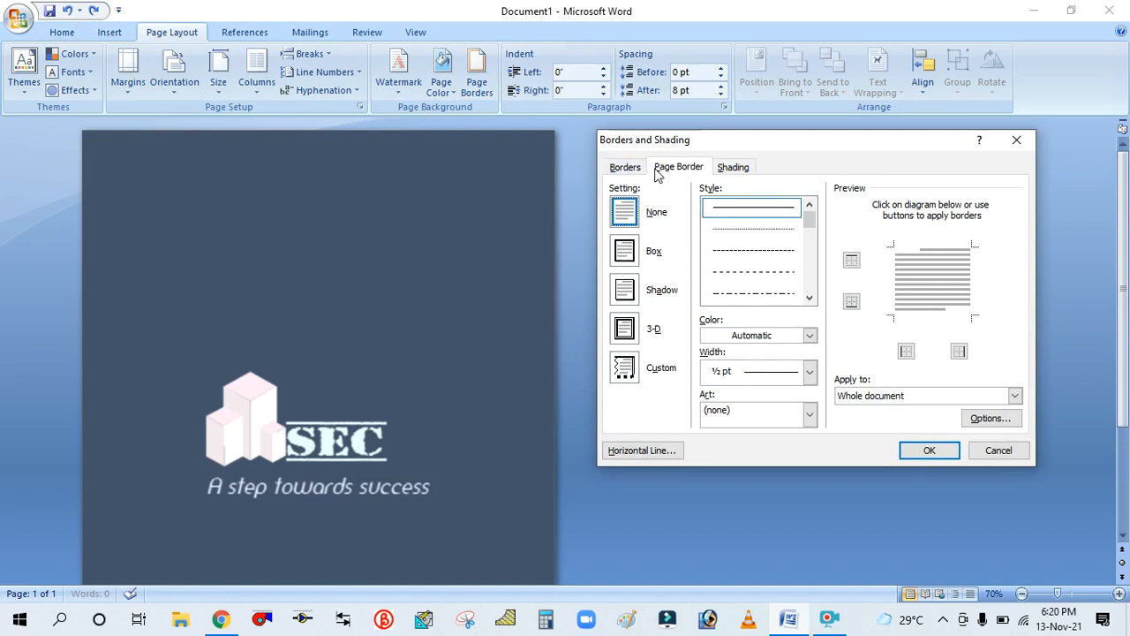
{"action": "left_click", "coordinate": [624, 251]}
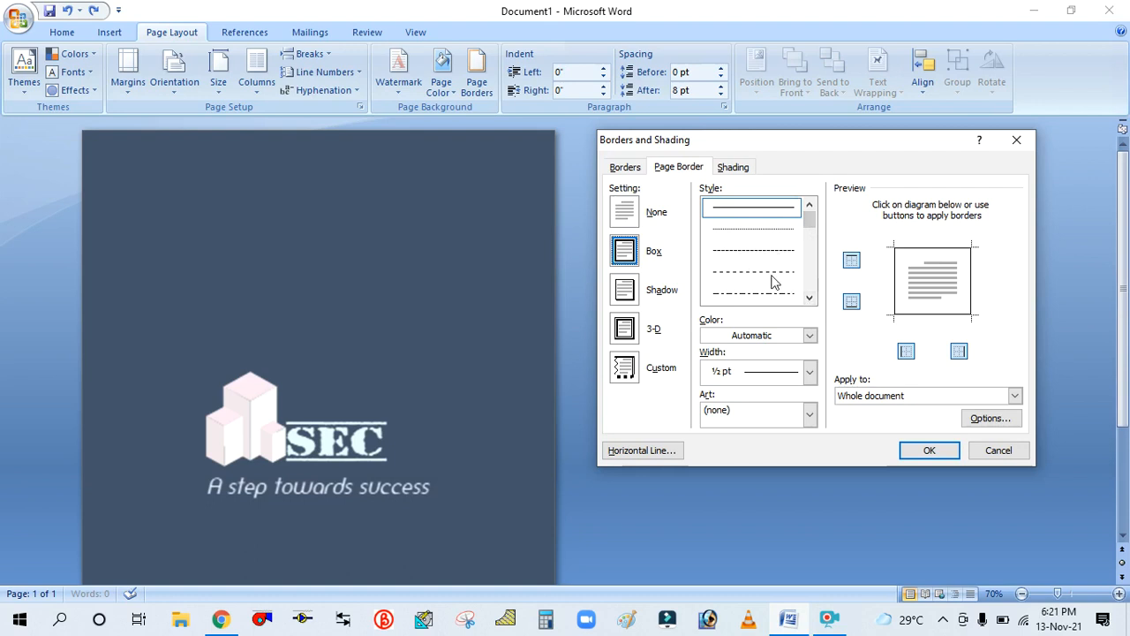
{"action": "left_click", "coordinate": [807, 297]}
{"action": "left_click", "coordinate": [807, 298]}
{"action": "left_click", "coordinate": [807, 297]}
{"action": "left_click", "coordinate": [771, 275]}
{"action": "left_click", "coordinate": [782, 294]}
{"action": "left_click", "coordinate": [767, 275]}
Set the page border color to red and its width to 1 ½ pt.
{"action": "left_click", "coordinate": [809, 336]}
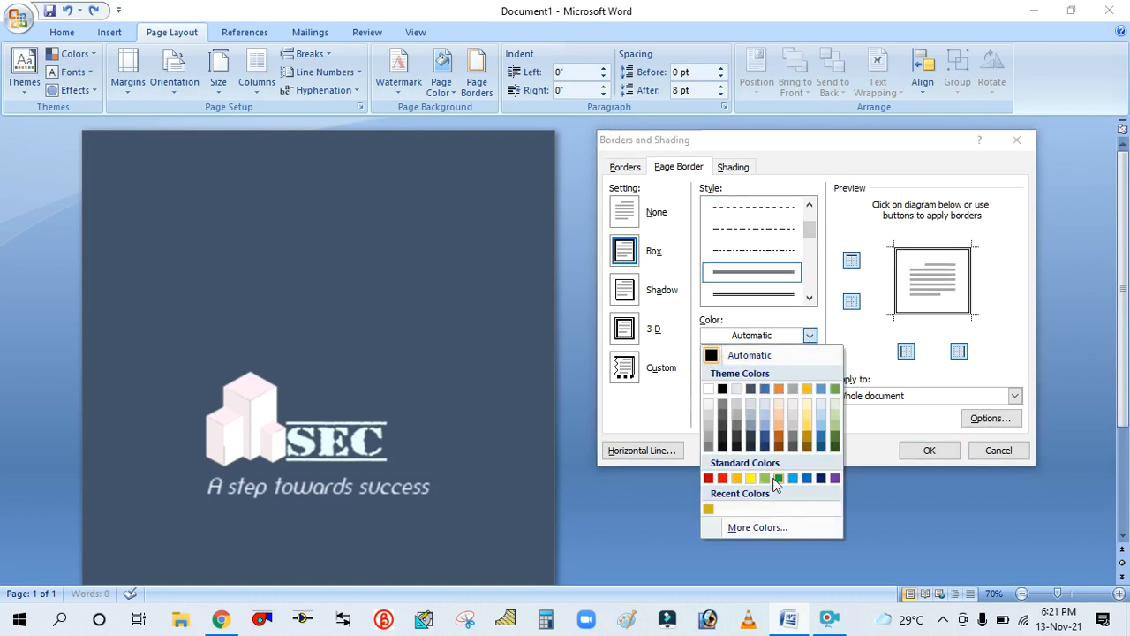
{"action": "left_click", "coordinate": [722, 478]}
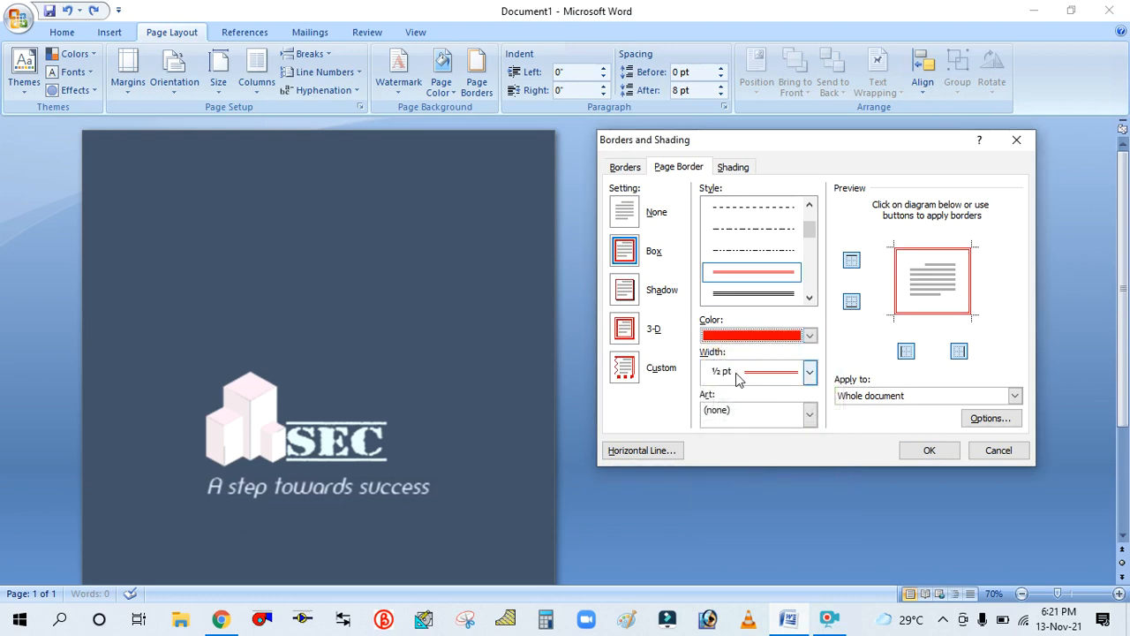
{"action": "left_click", "coordinate": [809, 372]}
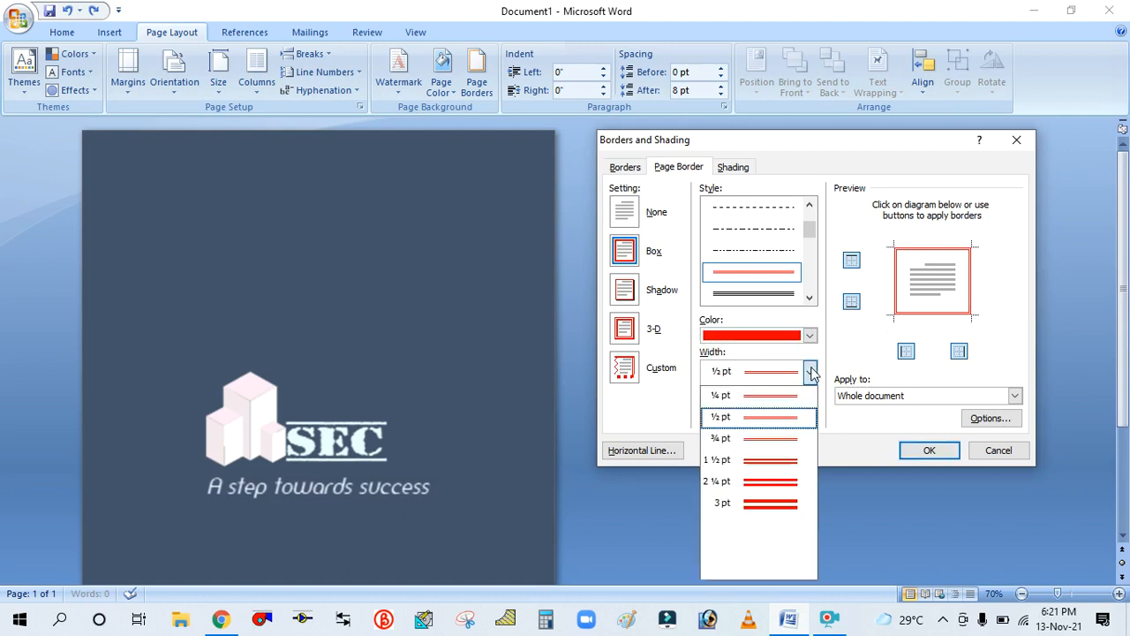
{"action": "left_click", "coordinate": [758, 482]}
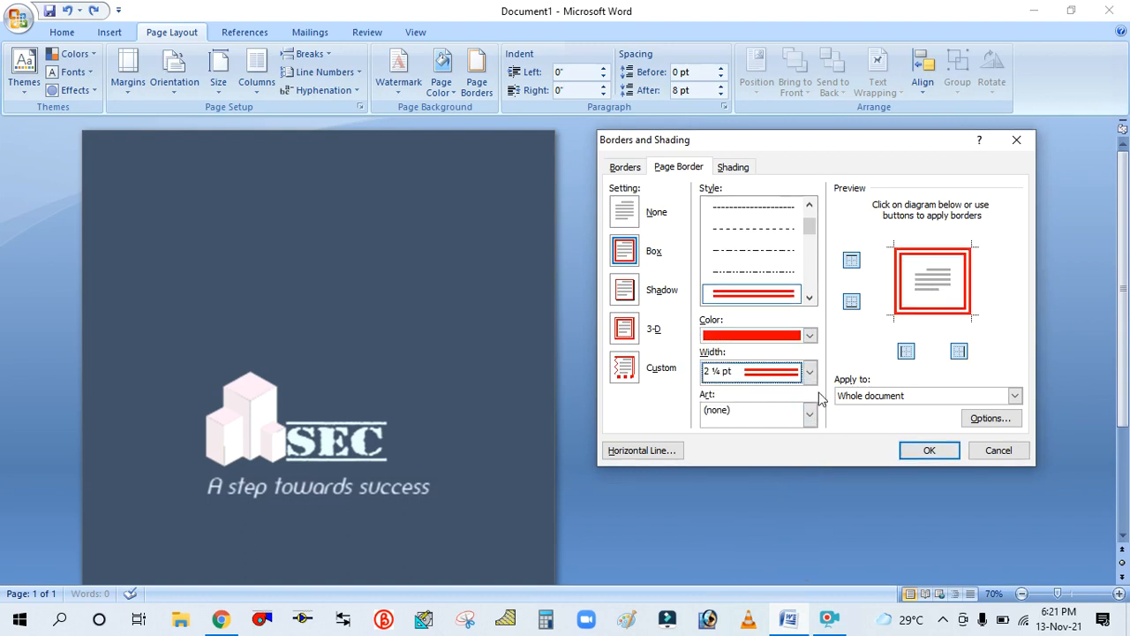
{"action": "left_click", "coordinate": [809, 371]}
{"action": "left_click", "coordinate": [753, 468]}
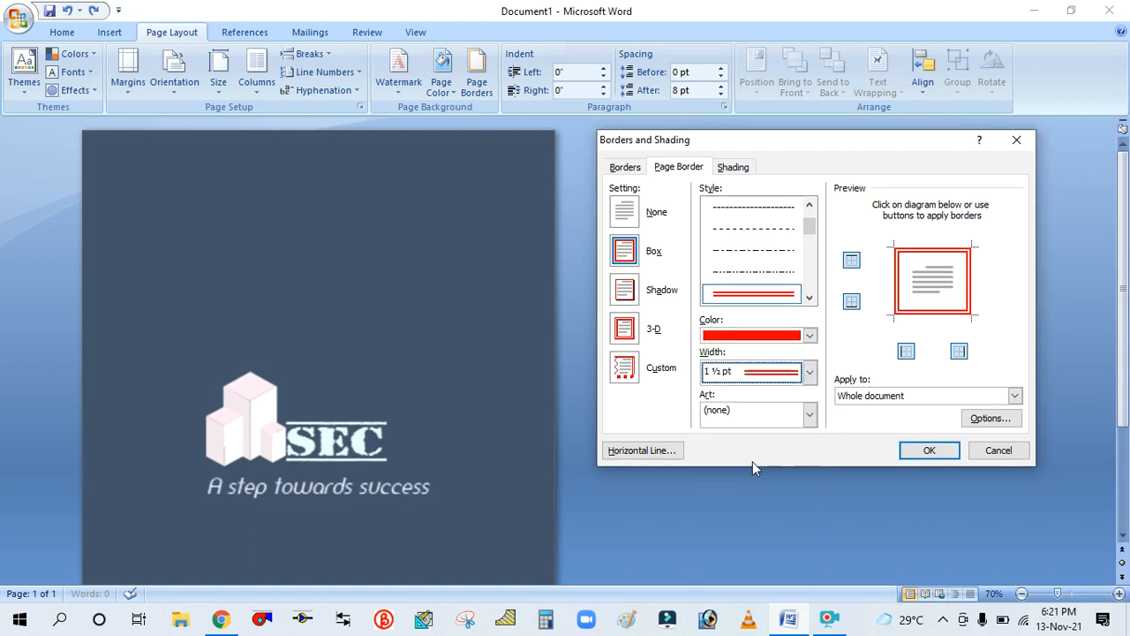
Use the red balloon art for the page border and apply it to the whole document.
{"action": "left_click", "coordinate": [809, 413]}
{"action": "scroll", "coordinate": [759, 481], "scroll_direction": "down", "scroll_amount": 5}
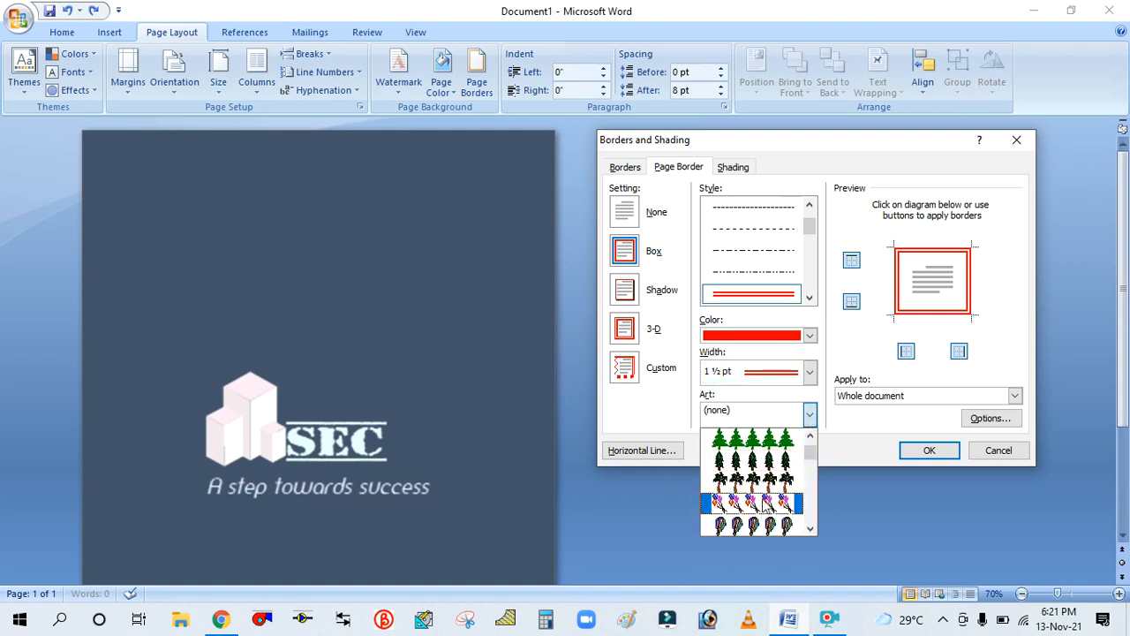
{"action": "scroll", "coordinate": [763, 510], "scroll_direction": "down", "scroll_amount": 5}
{"action": "scroll", "coordinate": [764, 521], "scroll_direction": "down", "scroll_amount": 1}
{"action": "scroll", "coordinate": [765, 510], "scroll_direction": "down", "scroll_amount": 1}
{"action": "scroll", "coordinate": [764, 505], "scroll_direction": "down", "scroll_amount": 4}
{"action": "scroll", "coordinate": [760, 521], "scroll_direction": "down", "scroll_amount": 5}
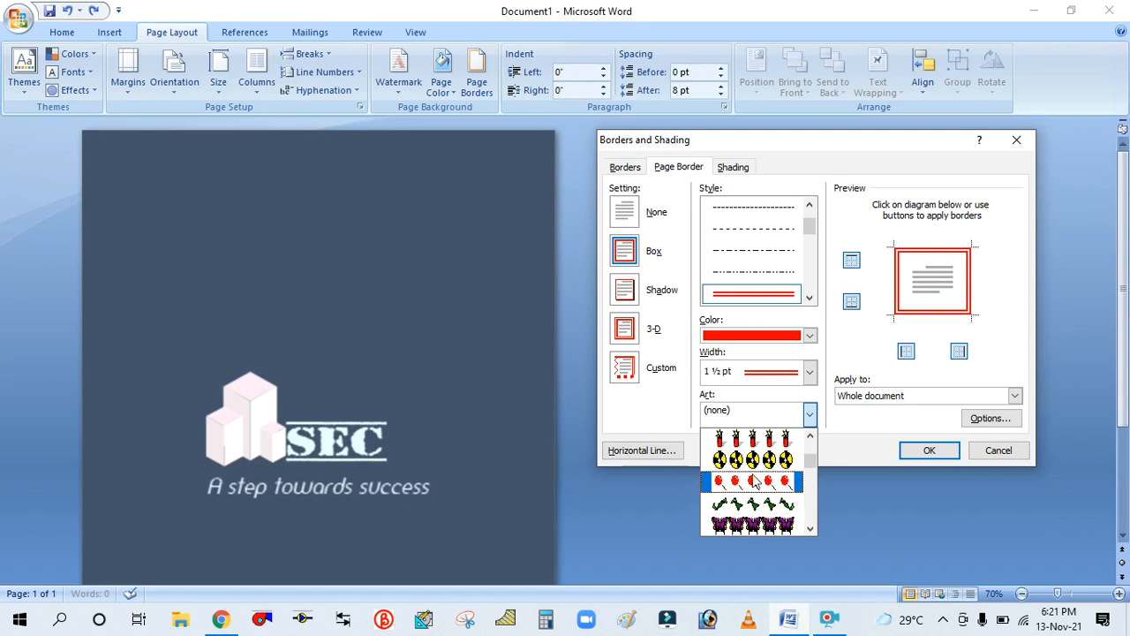
{"action": "left_click", "coordinate": [755, 481]}
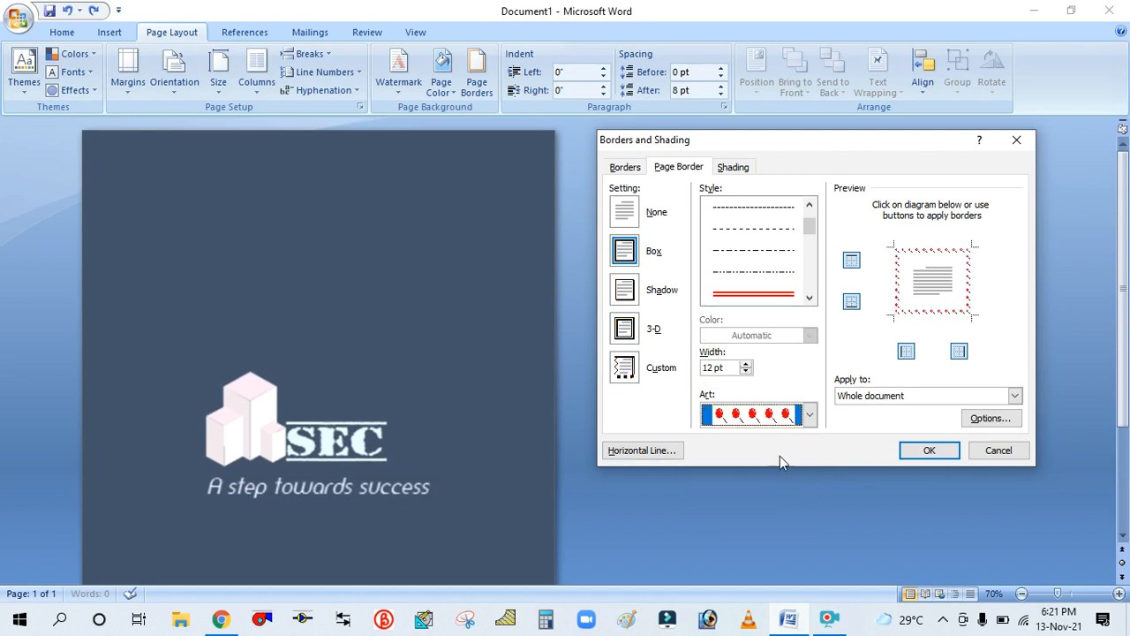
{"action": "left_click", "coordinate": [943, 396]}
{"action": "left_click", "coordinate": [945, 397]}
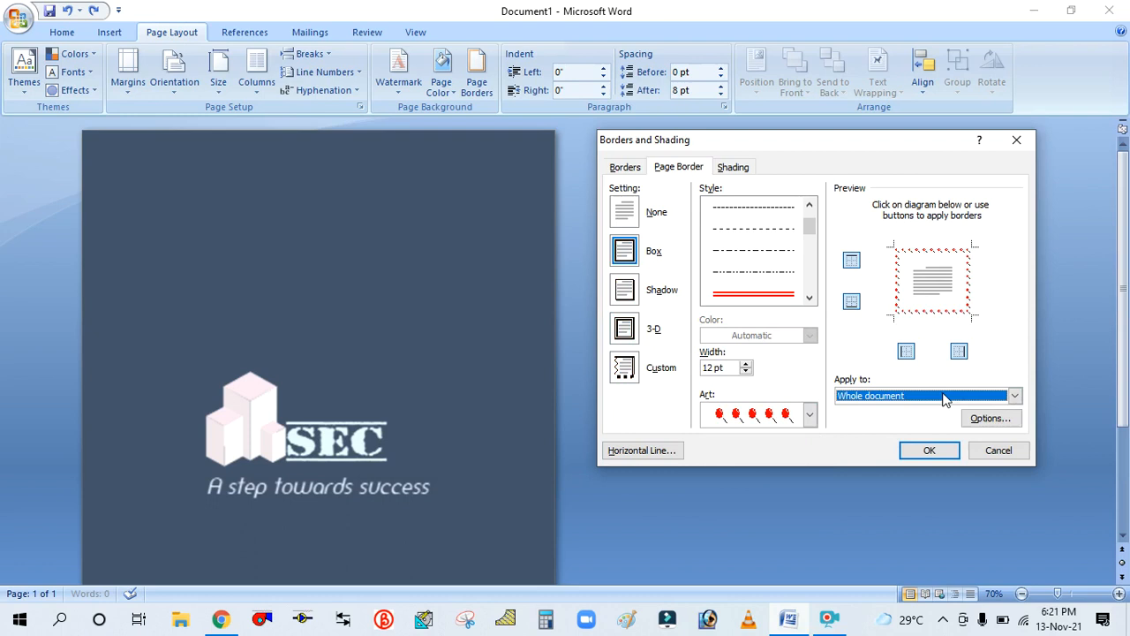
{"action": "left_click", "coordinate": [923, 450]}
{"action": "scroll", "coordinate": [323, 221], "scroll_direction": "down", "scroll_amount": 3}
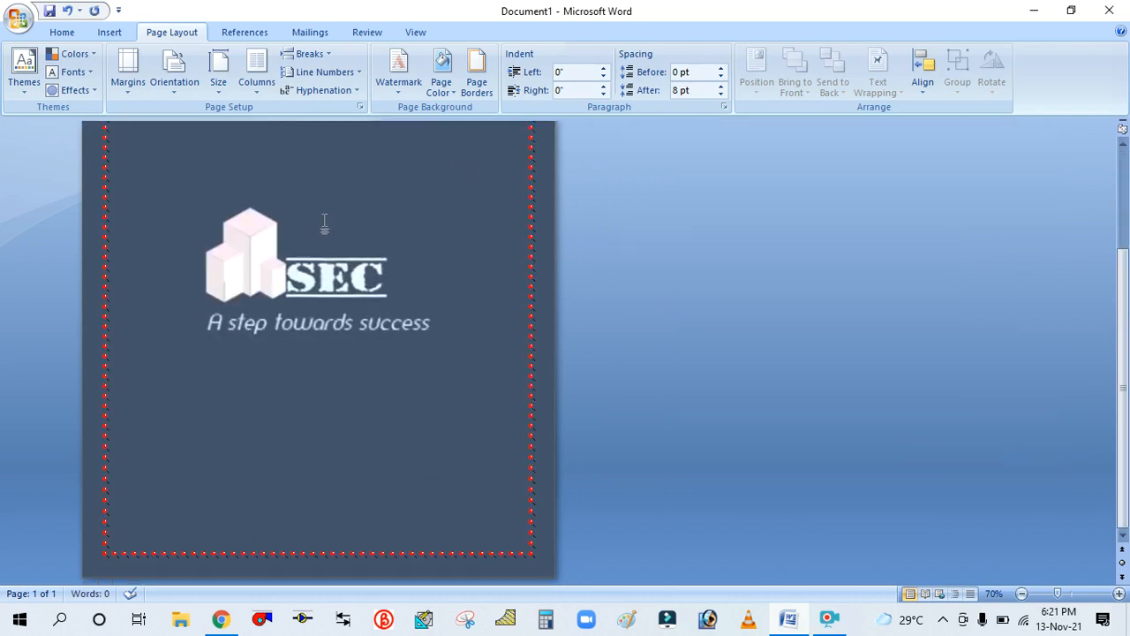
{"action": "scroll", "coordinate": [375, 275], "scroll_direction": "up", "scroll_amount": 3}
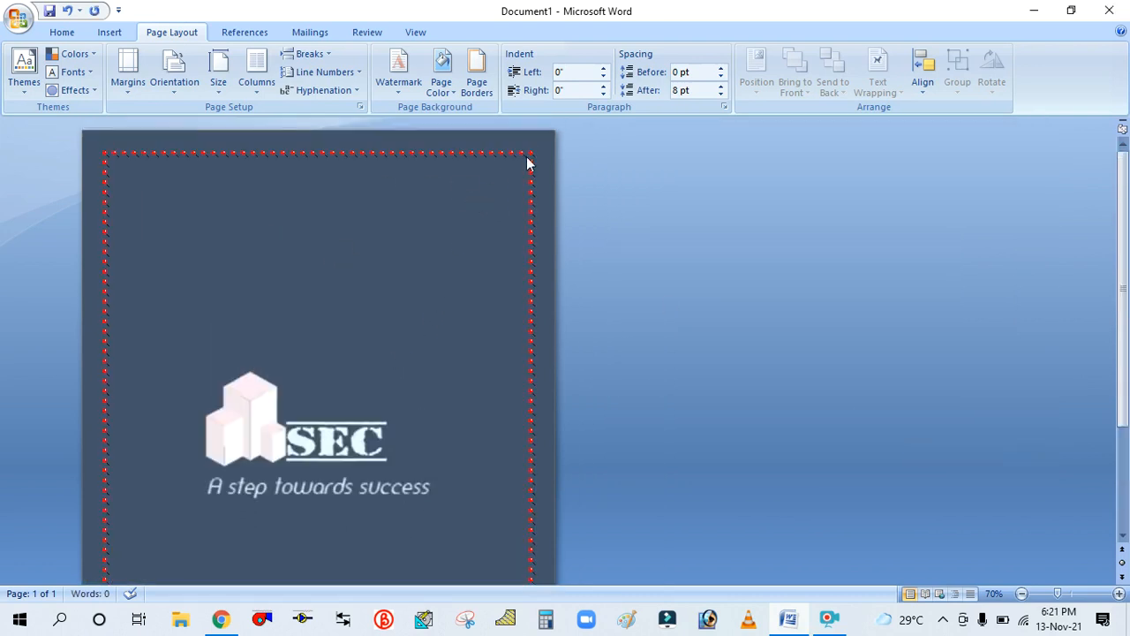
Enter the text "SUCEES ENGINEERING OFFICIAL" on the page inside the balloon border.
{"action": "scroll", "coordinate": [527, 159], "scroll_direction": "up", "scroll_amount": 4}
{"action": "scroll", "coordinate": [477, 172], "scroll_direction": "up", "scroll_amount": 3}
{"action": "scroll", "coordinate": [285, 192], "scroll_direction": "up", "scroll_amount": 2}
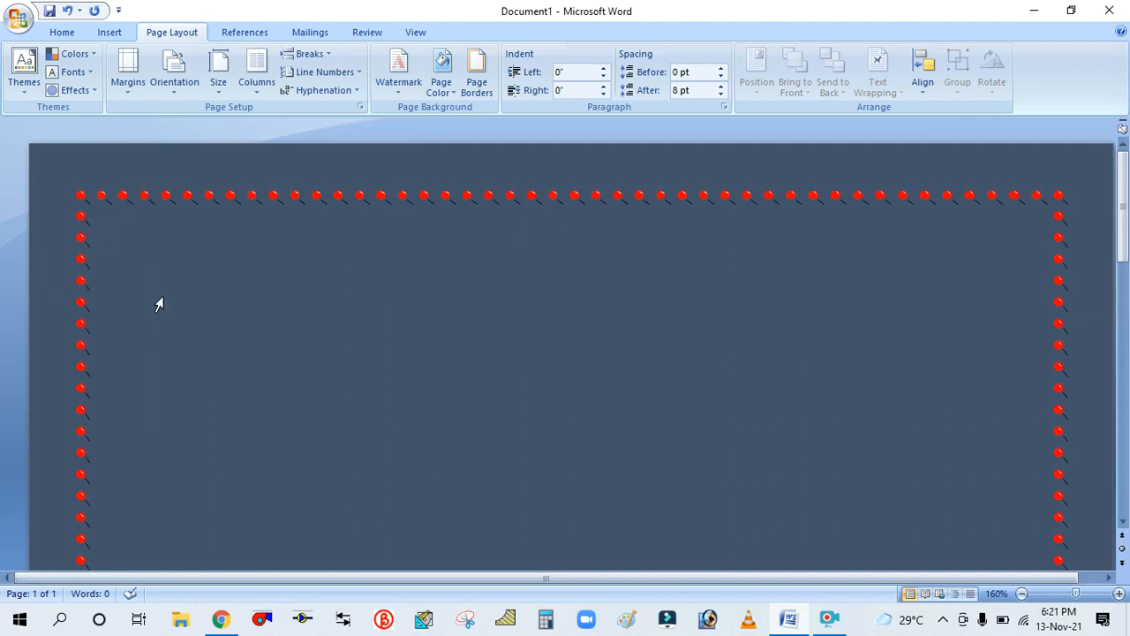
{"action": "scroll", "coordinate": [247, 296], "scroll_direction": "down", "scroll_amount": 2}
{"action": "scroll", "coordinate": [335, 287], "scroll_direction": "down", "scroll_amount": 1}
{"action": "type", "text": "D"}
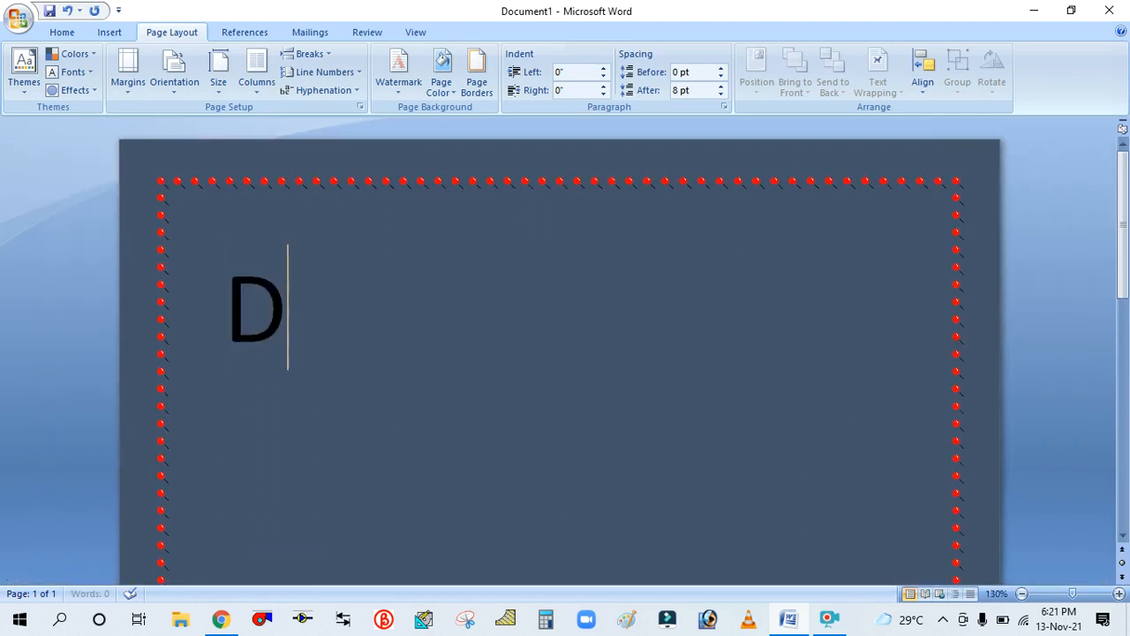
{"action": "key", "text": "BackSpace"}
{"action": "type", "text": "SU"}
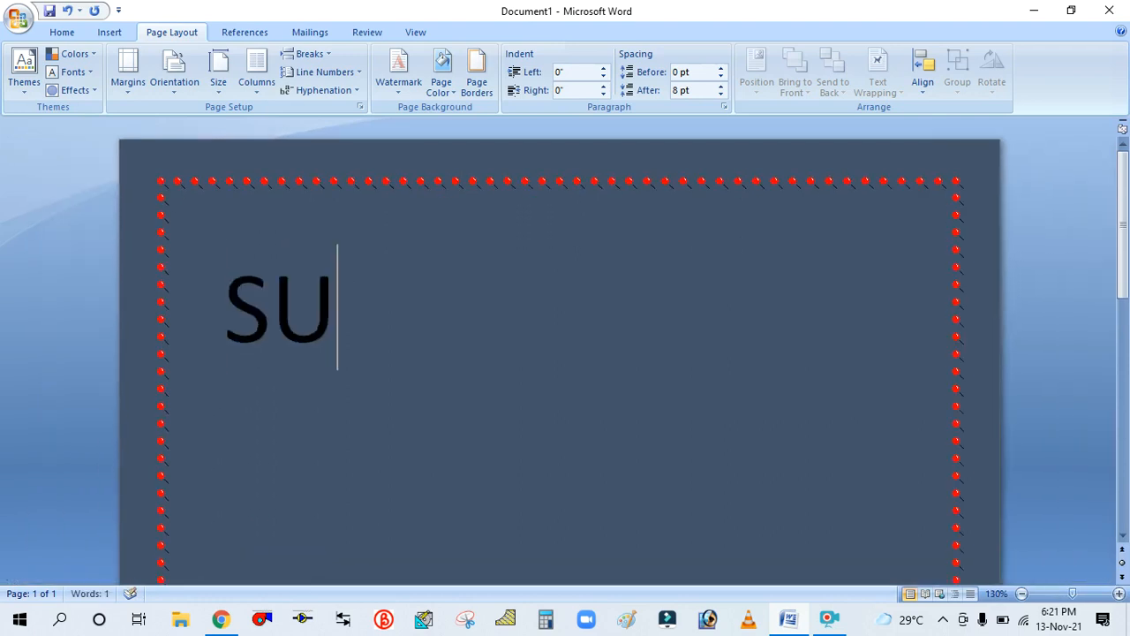
{"action": "type", "text": "CEES E"}
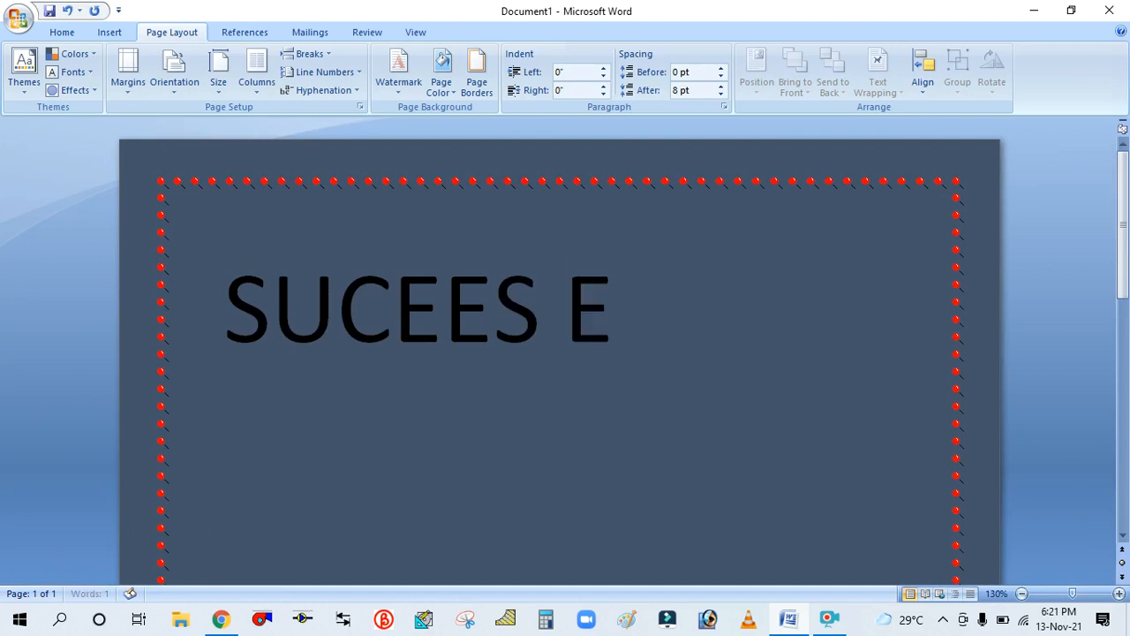
{"action": "type", "text": "NGINEERI"}
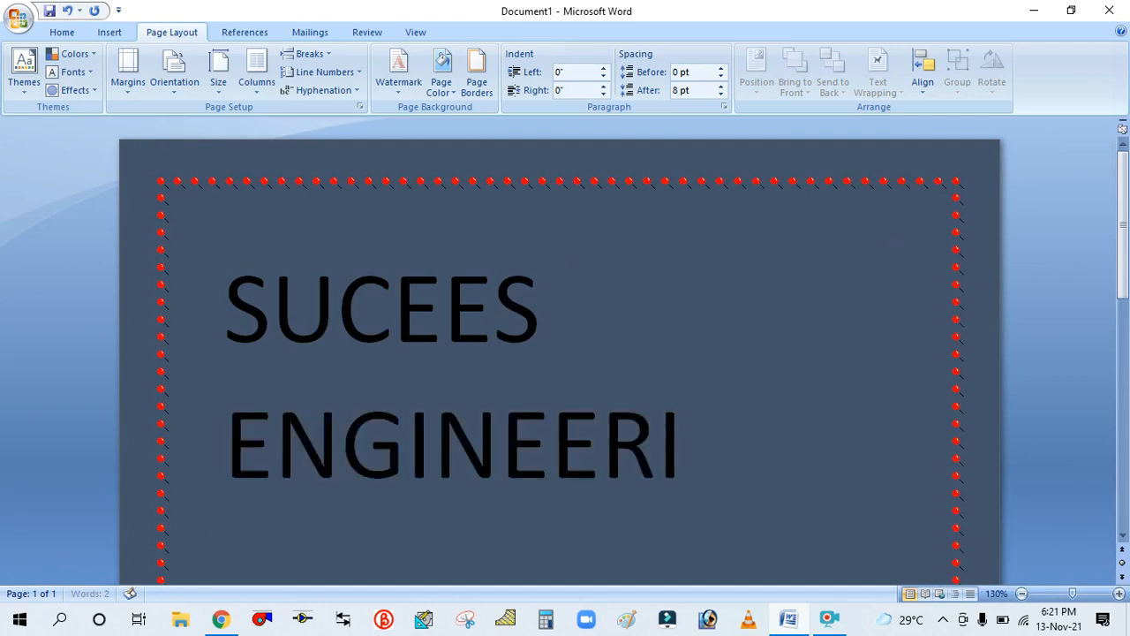
{"action": "type", "text": "NG OFFICIAL"}
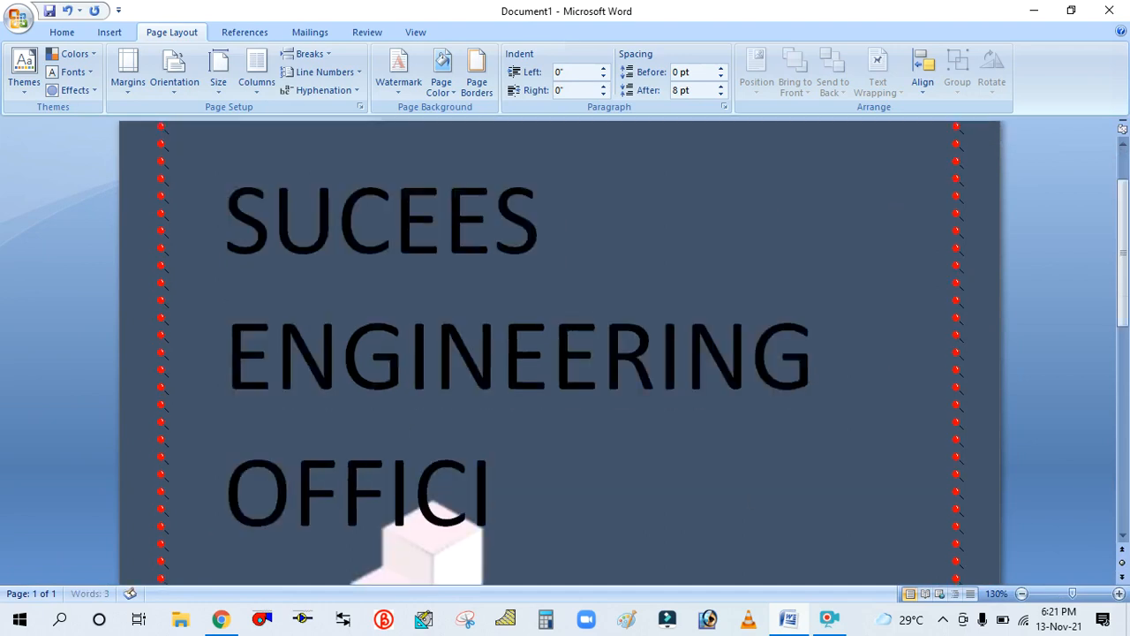
{"action": "scroll", "coordinate": [386, 292], "scroll_direction": "down", "scroll_amount": 5}
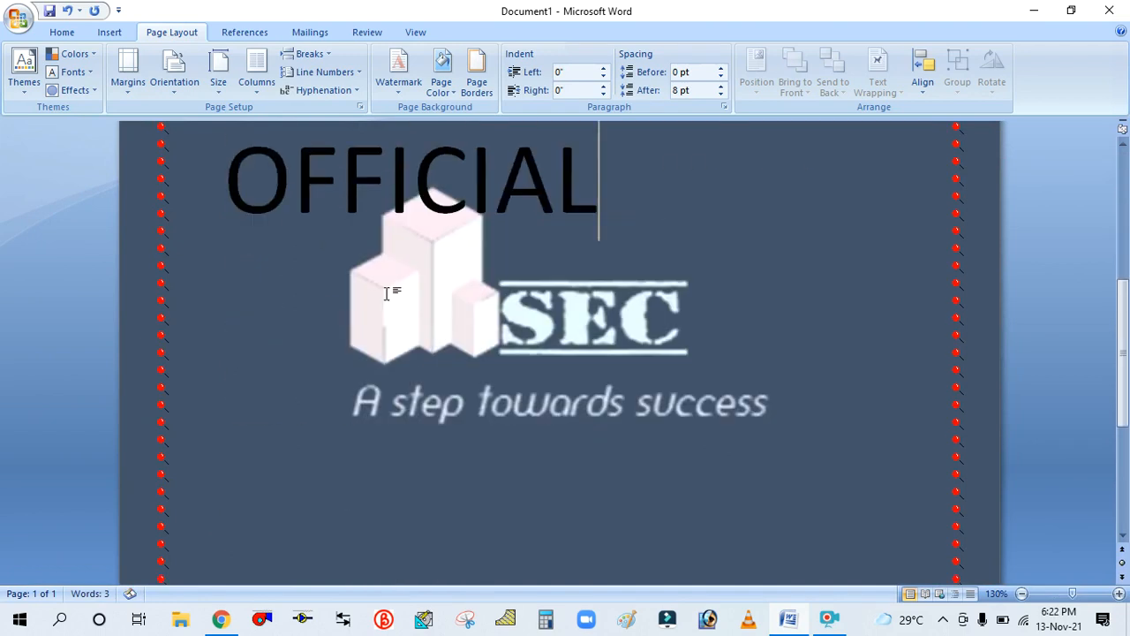
{"action": "scroll", "coordinate": [391, 292], "scroll_direction": "down", "scroll_amount": 4}
{"action": "scroll", "coordinate": [386, 292], "scroll_direction": "up", "scroll_amount": 4}
{"action": "scroll", "coordinate": [385, 292], "scroll_direction": "up", "scroll_amount": 5}
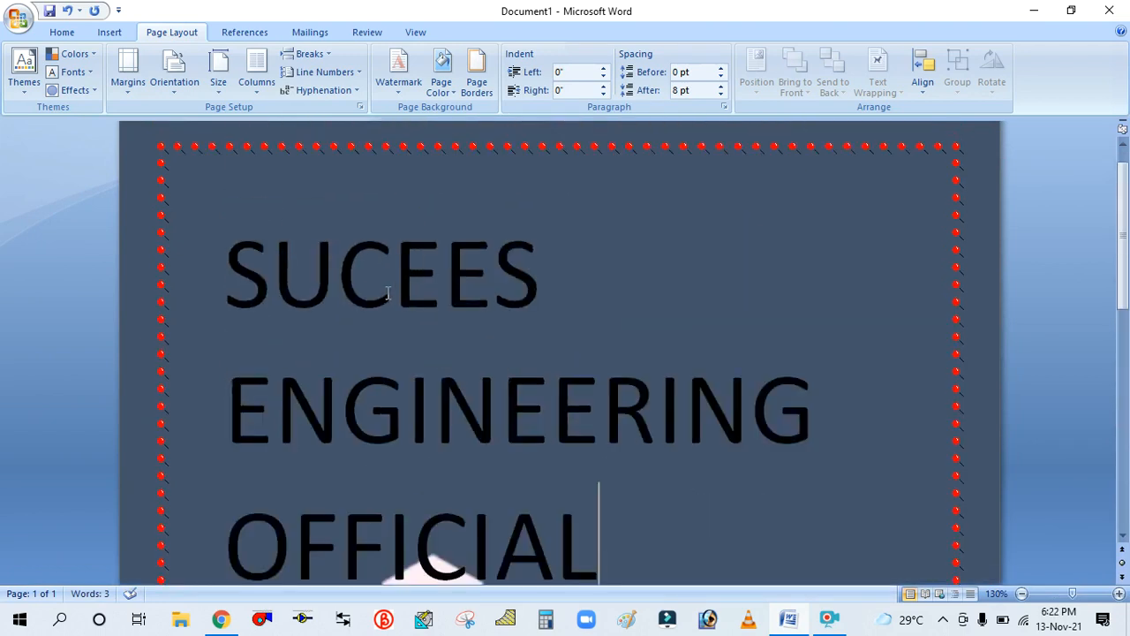
Choose the double wavy line style for the Box page border in the page border settings.
{"action": "left_click", "coordinate": [477, 87]}
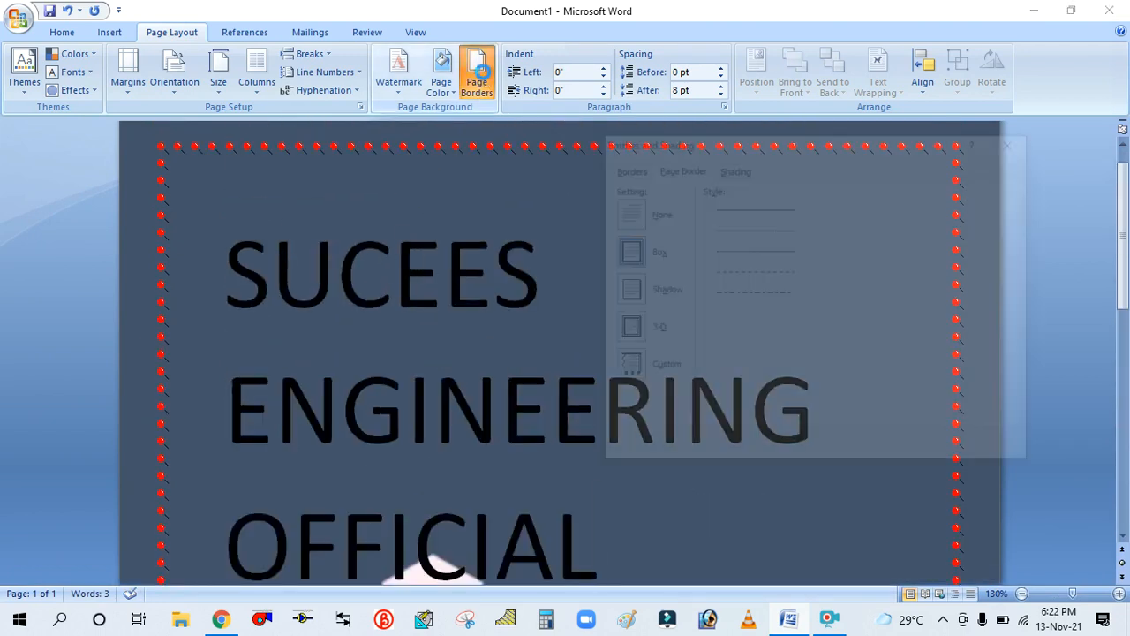
{"action": "left_click", "coordinate": [809, 297]}
{"action": "left_click", "coordinate": [809, 298]}
{"action": "left_click", "coordinate": [808, 297]}
{"action": "left_click", "coordinate": [809, 298]}
{"action": "left_click", "coordinate": [808, 298]}
{"action": "left_click", "coordinate": [808, 297]}
{"action": "left_click", "coordinate": [809, 298]}
{"action": "left_click", "coordinate": [808, 297]}
{"action": "left_click", "coordinate": [808, 297]}
{"action": "left_click", "coordinate": [808, 298]}
{"action": "left_click", "coordinate": [808, 298]}
{"action": "left_click", "coordinate": [808, 297]}
{"action": "left_click", "coordinate": [808, 298]}
{"action": "left_click", "coordinate": [809, 297]}
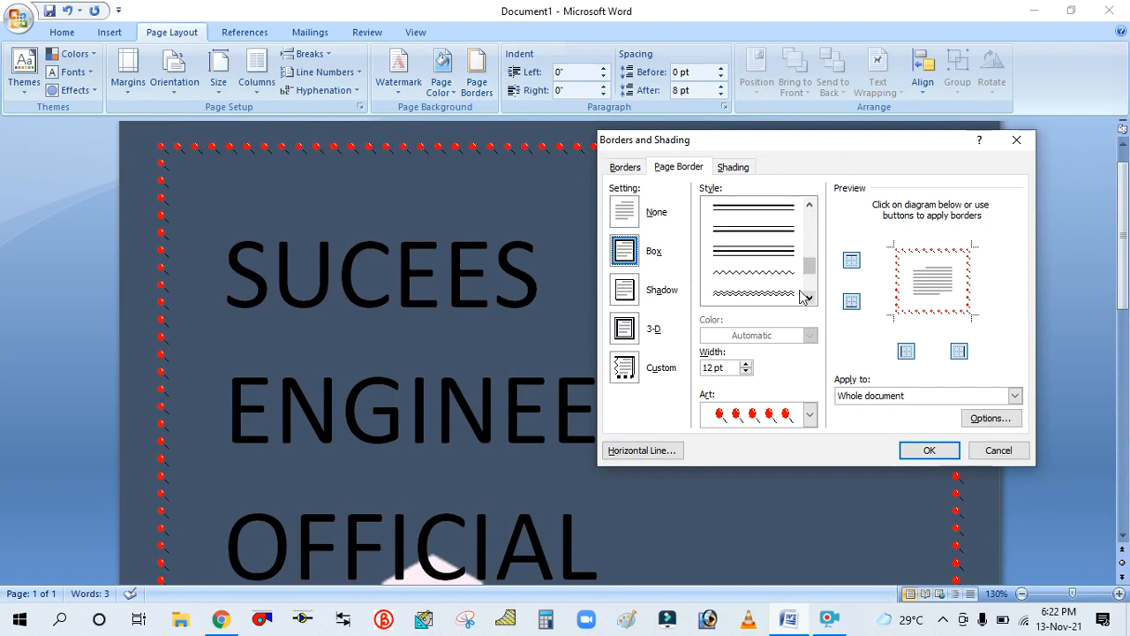
{"action": "left_click", "coordinate": [766, 295]}
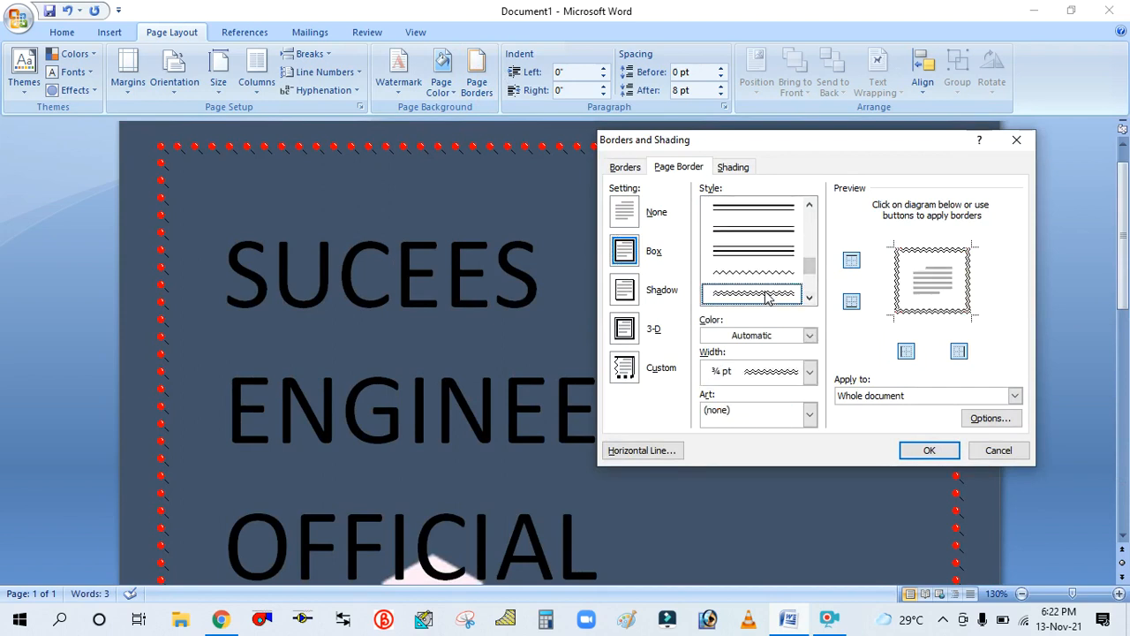
Set the wavy page border's color to green, leave its art at none, and apply it to the whole document.
{"action": "left_click", "coordinate": [805, 373]}
{"action": "left_click", "coordinate": [805, 377]}
{"action": "left_click", "coordinate": [808, 335]}
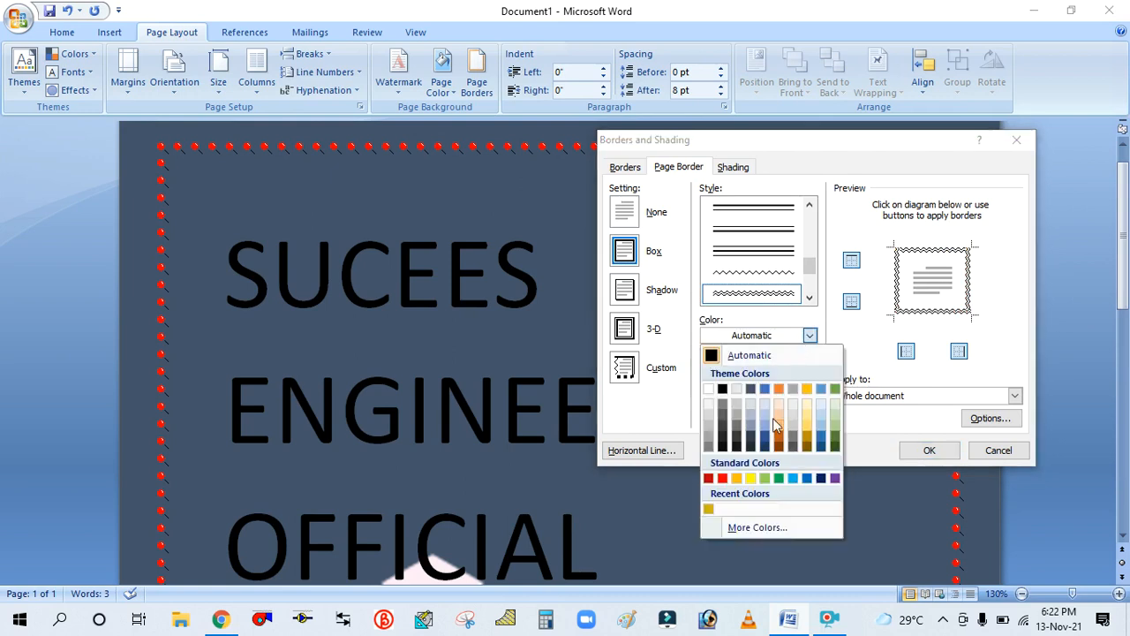
{"action": "left_click", "coordinate": [780, 475]}
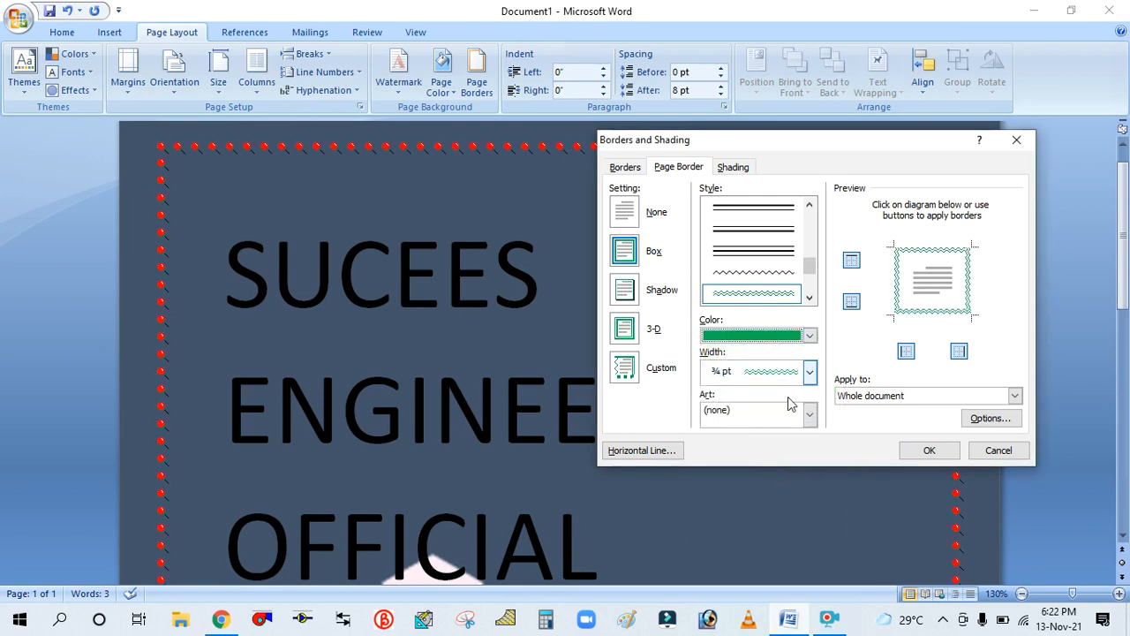
{"action": "left_click", "coordinate": [809, 418]}
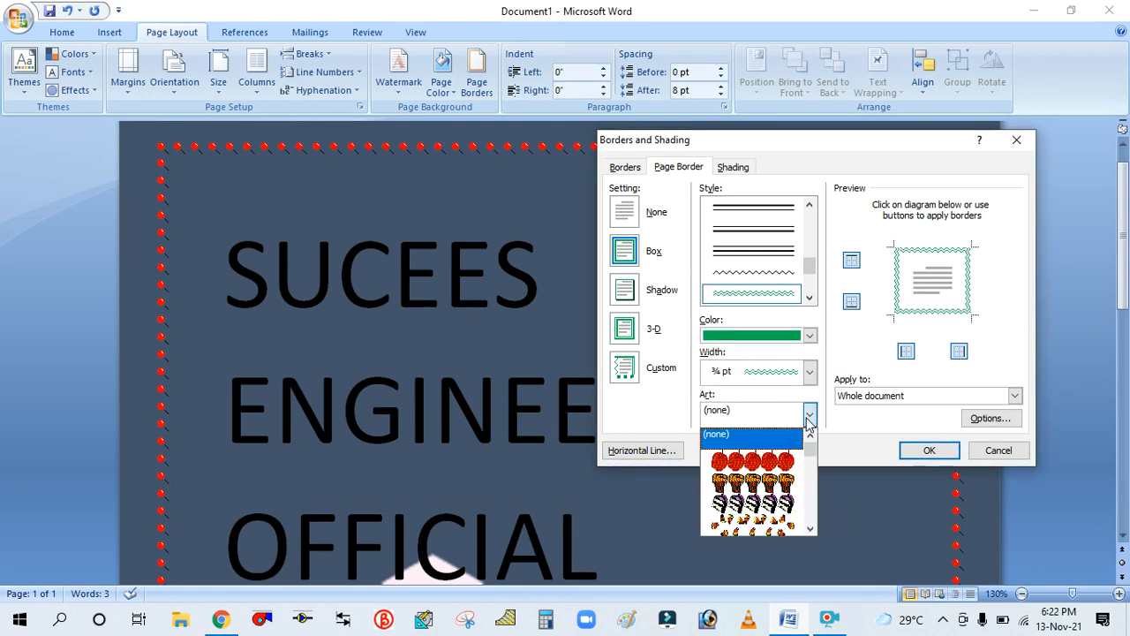
{"action": "left_click", "coordinate": [807, 418]}
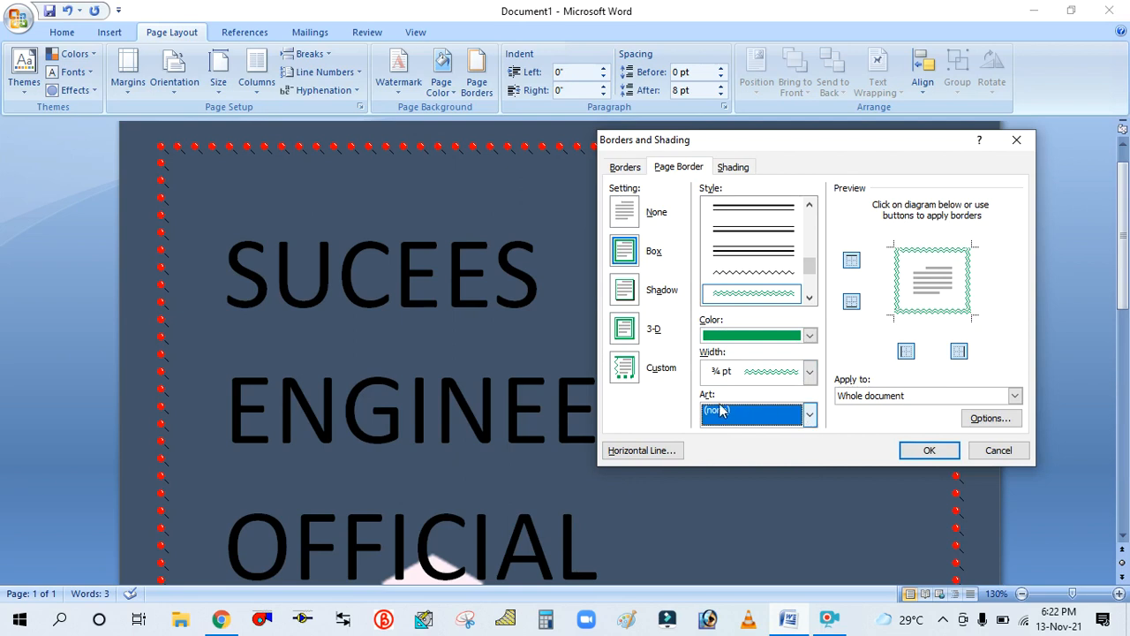
{"action": "left_click", "coordinate": [810, 416]}
{"action": "left_click", "coordinate": [811, 418]}
{"action": "left_click", "coordinate": [925, 450]}
{"action": "scroll", "coordinate": [843, 401], "scroll_direction": "down", "scroll_amount": 10}
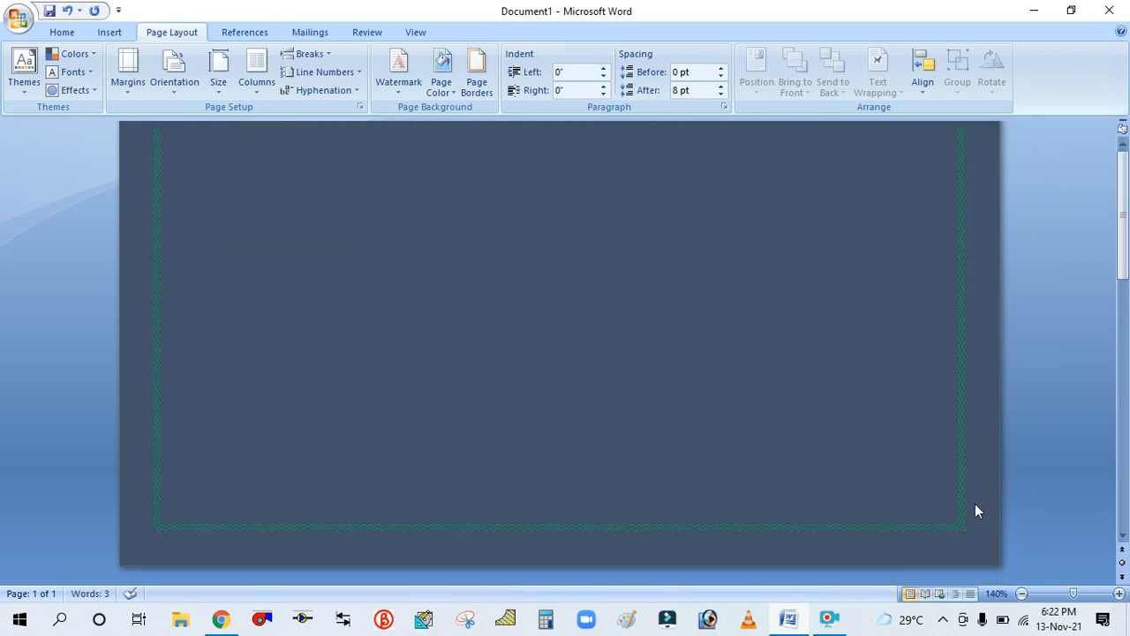
{"action": "scroll", "coordinate": [975, 503], "scroll_direction": "up", "scroll_amount": 5}
{"action": "scroll", "coordinate": [948, 465], "scroll_direction": "down", "scroll_amount": 3, "text": "ctrl"}
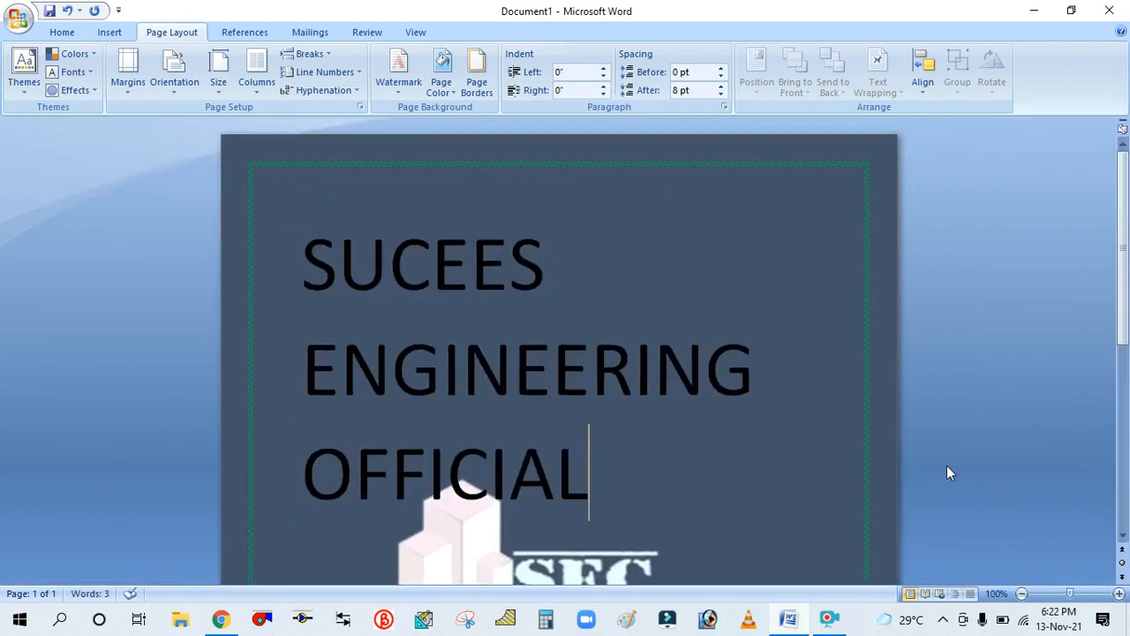
{"action": "scroll", "coordinate": [947, 473], "scroll_direction": "down", "scroll_amount": 3}
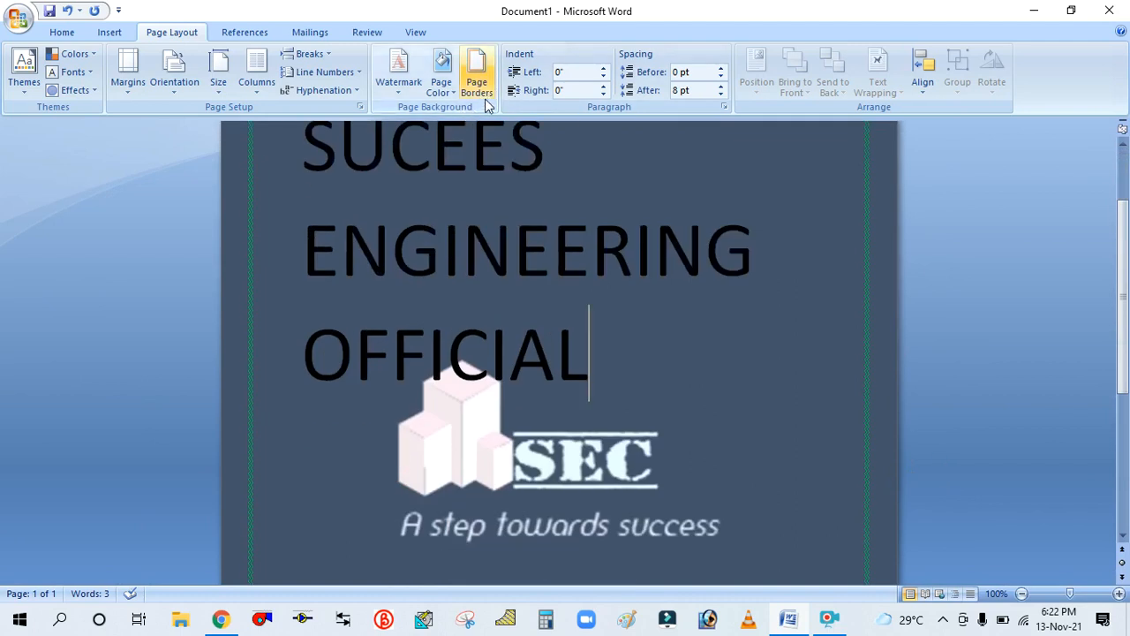
Choose a thin-thick double-line style for the page border and set its color to purple.
{"action": "left_click", "coordinate": [474, 77]}
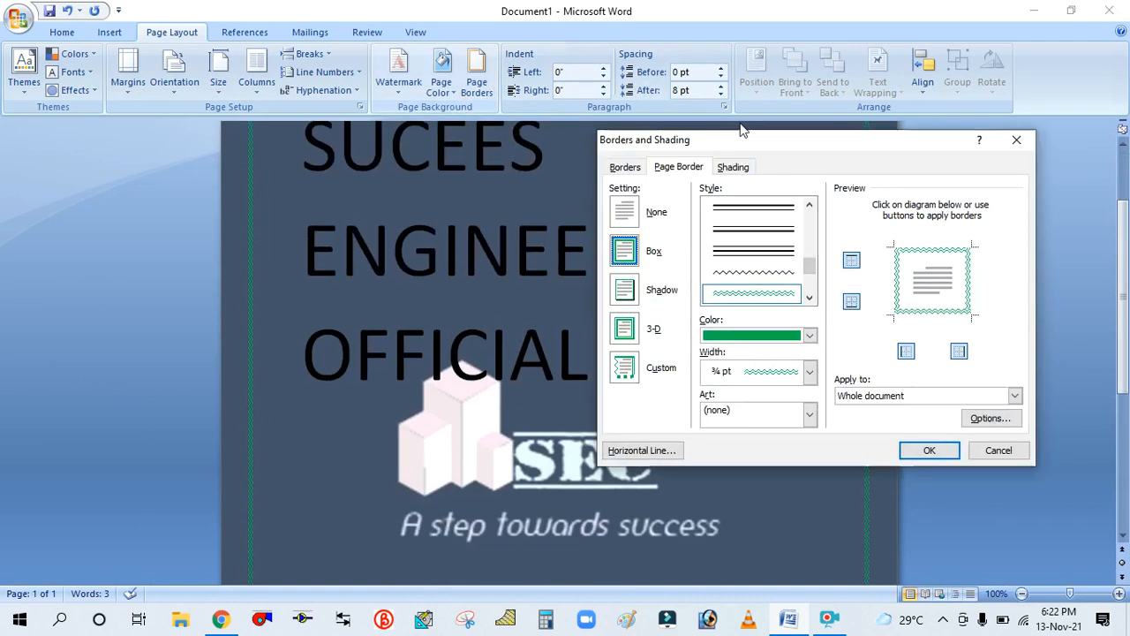
{"action": "left_click", "coordinate": [809, 205]}
{"action": "left_click", "coordinate": [778, 232]}
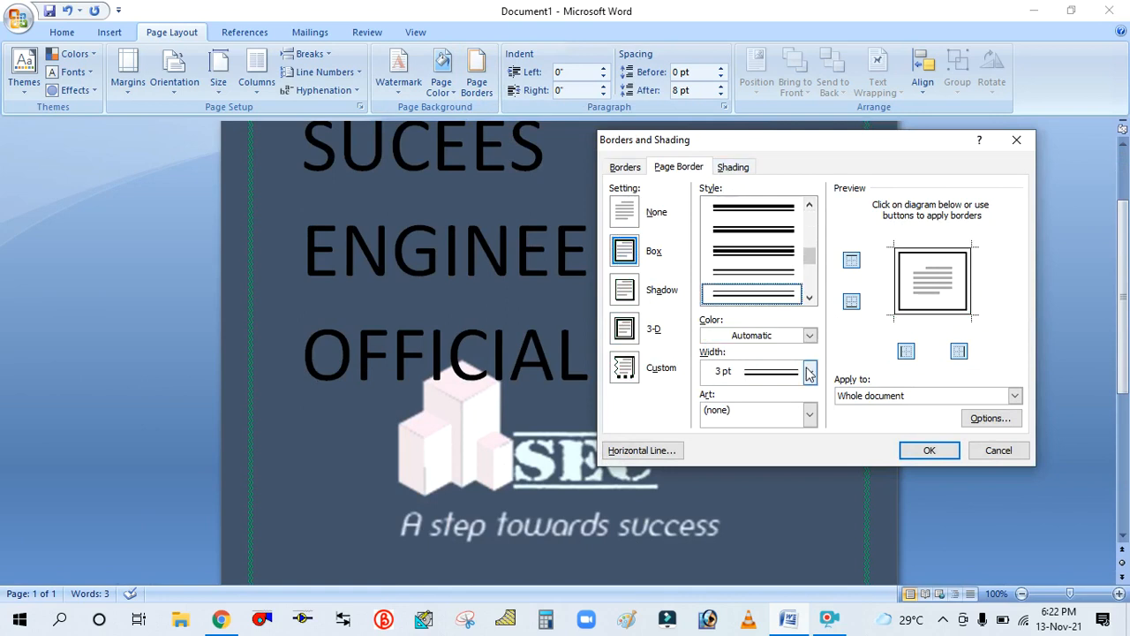
{"action": "left_click", "coordinate": [809, 336]}
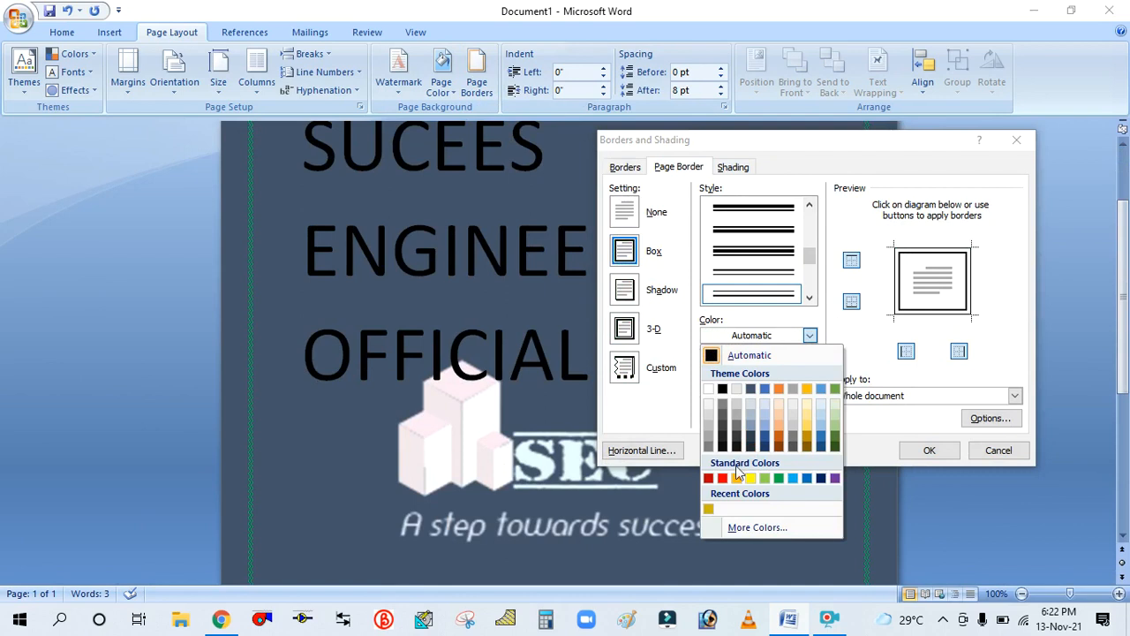
{"action": "left_click", "coordinate": [836, 478]}
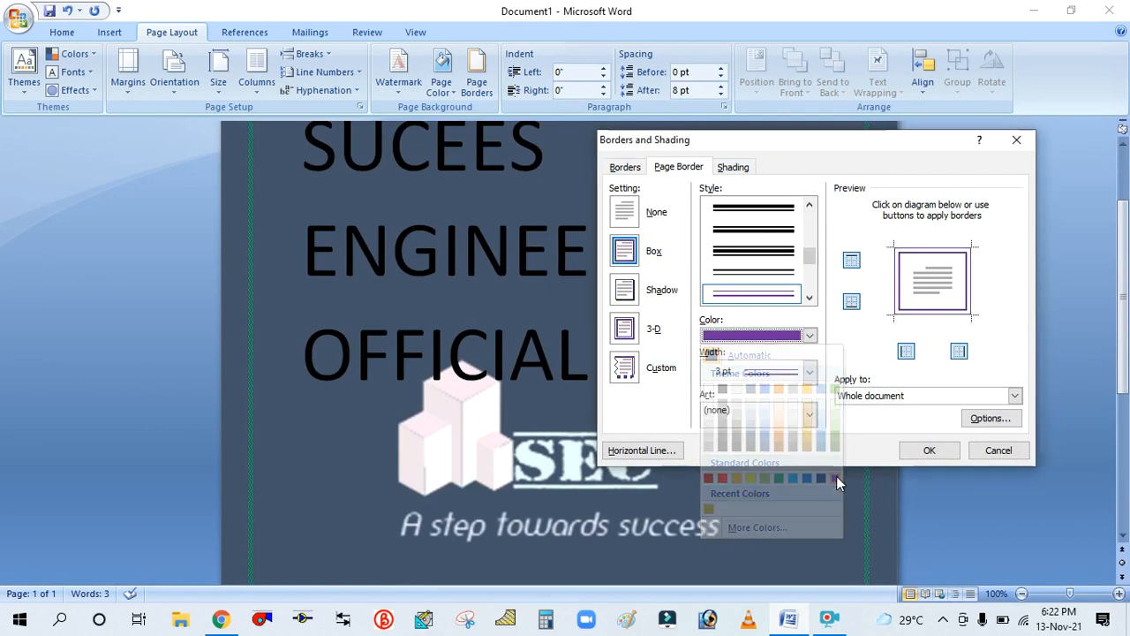
Use the green fir tree art for the page border and apply it to the whole document.
{"action": "left_click", "coordinate": [808, 414]}
{"action": "scroll", "coordinate": [775, 500], "scroll_direction": "down", "scroll_amount": 2}
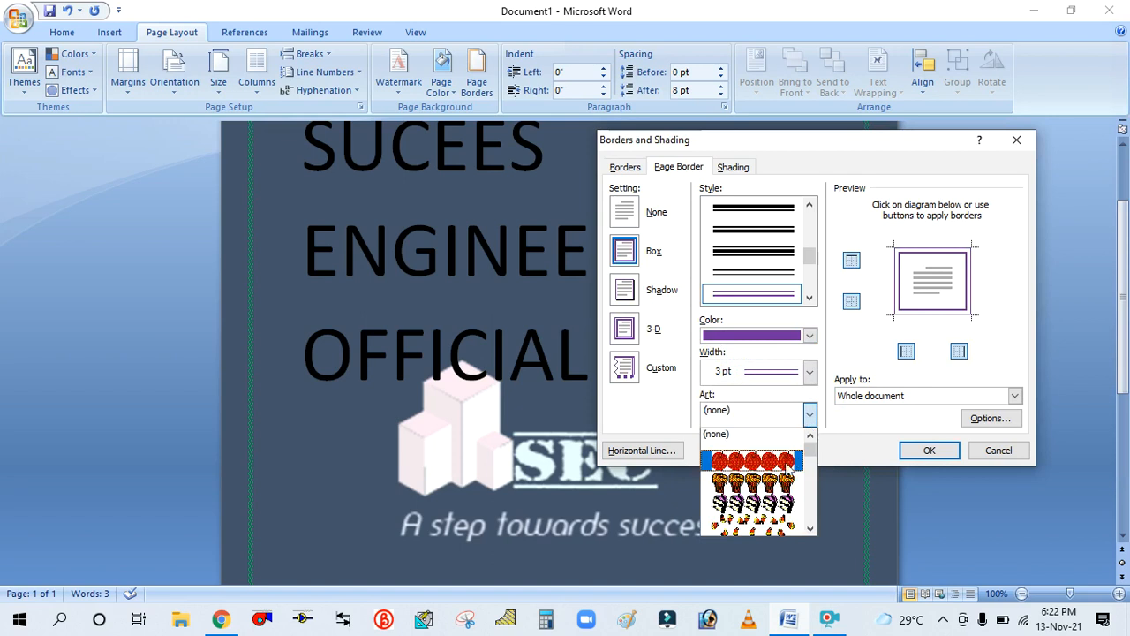
{"action": "scroll", "coordinate": [772, 499], "scroll_direction": "down", "scroll_amount": 4}
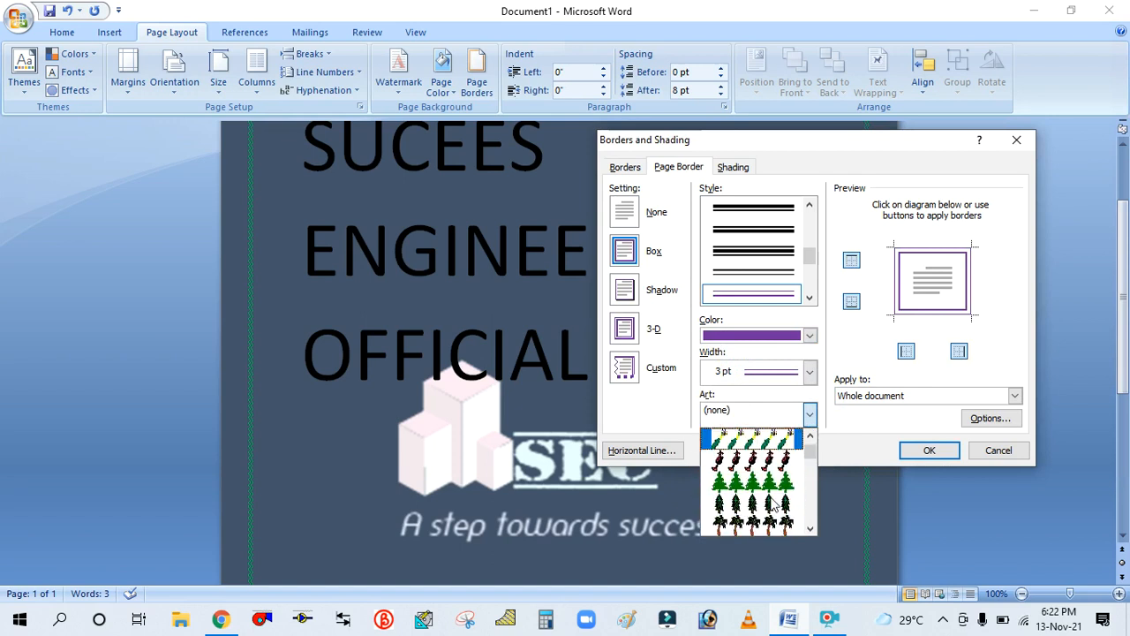
{"action": "left_click", "coordinate": [761, 481]}
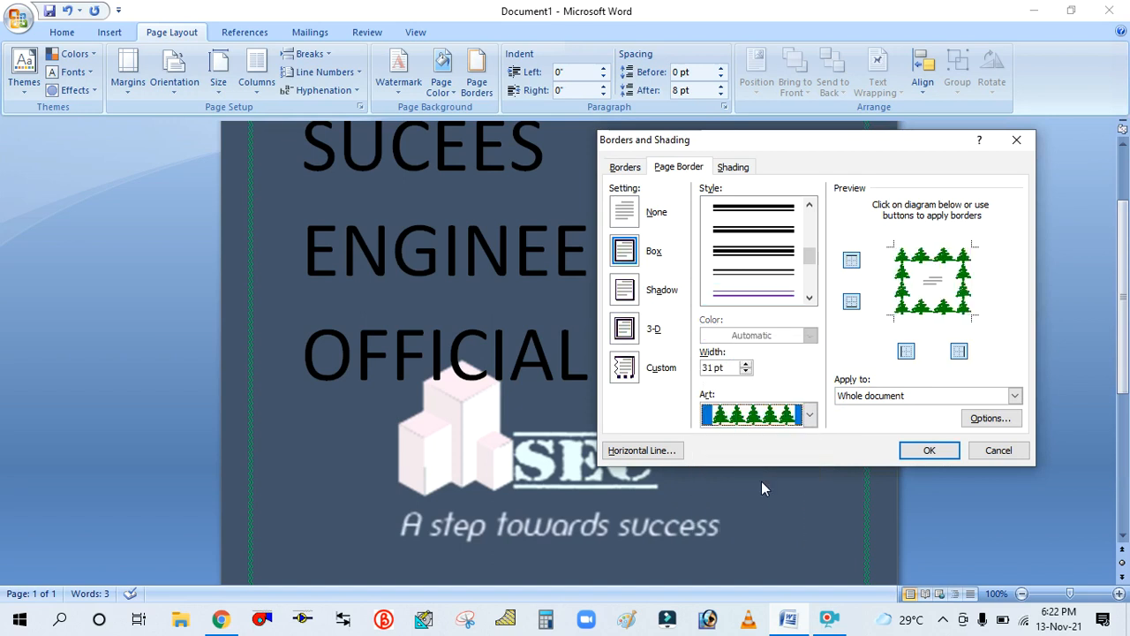
{"action": "left_click", "coordinate": [929, 450]}
{"action": "scroll", "coordinate": [643, 355], "scroll_direction": "down", "scroll_amount": 6}
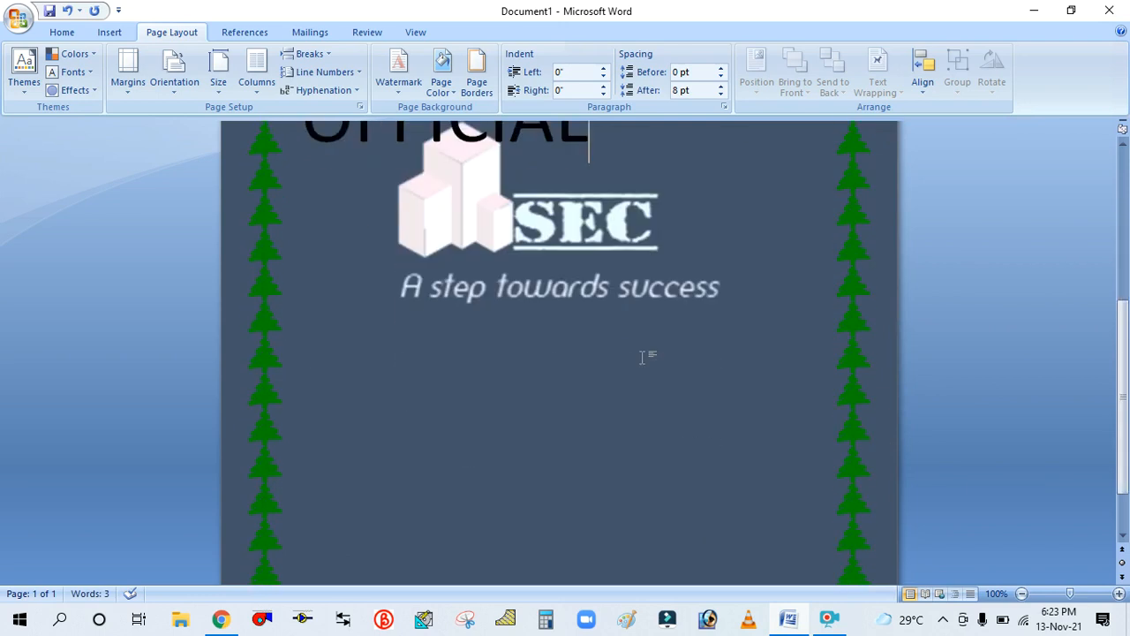
{"action": "scroll", "coordinate": [644, 356], "scroll_direction": "up", "scroll_amount": 7}
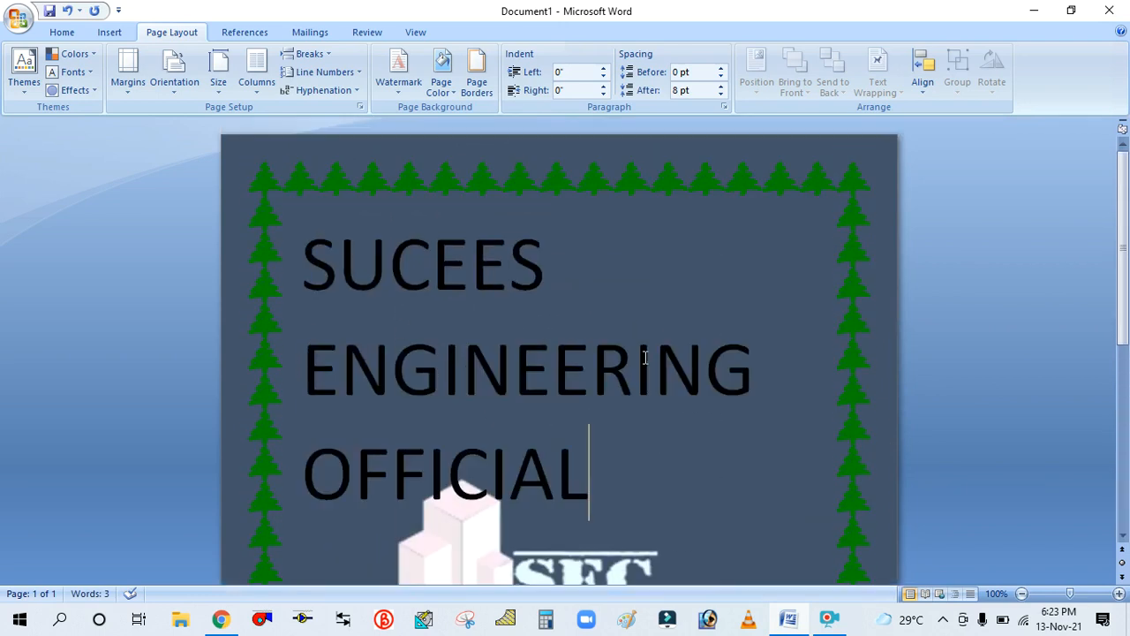
{"action": "scroll", "coordinate": [645, 357], "scroll_direction": "down", "scroll_amount": 6}
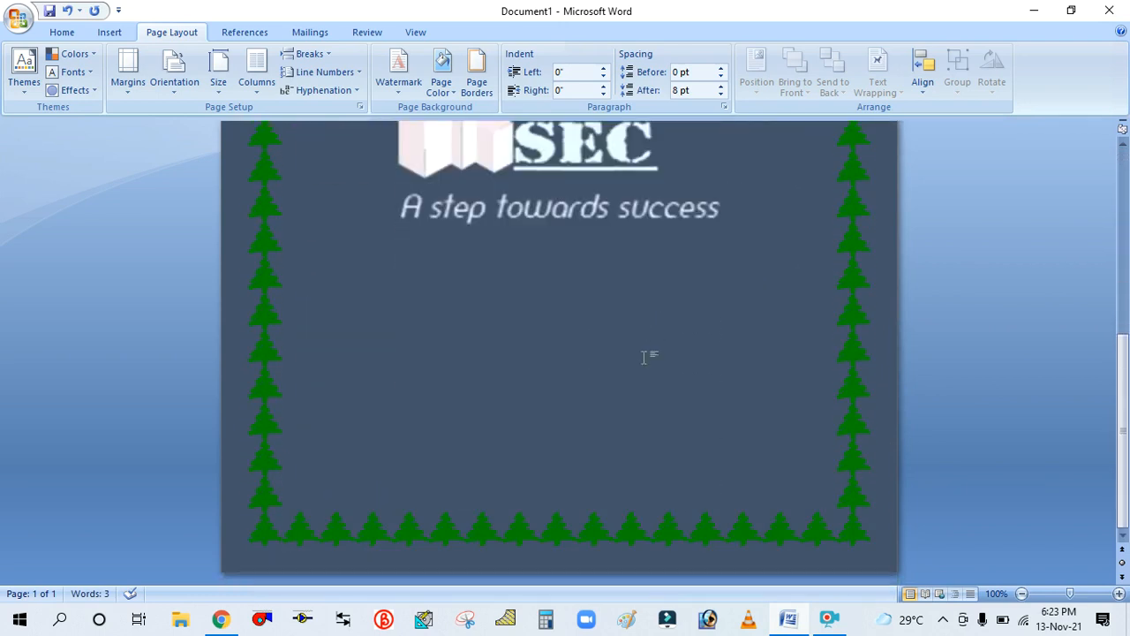
{"action": "scroll", "coordinate": [645, 357], "scroll_direction": "up", "scroll_amount": 5}
{"action": "scroll", "coordinate": [644, 357], "scroll_direction": "up", "scroll_amount": 3}
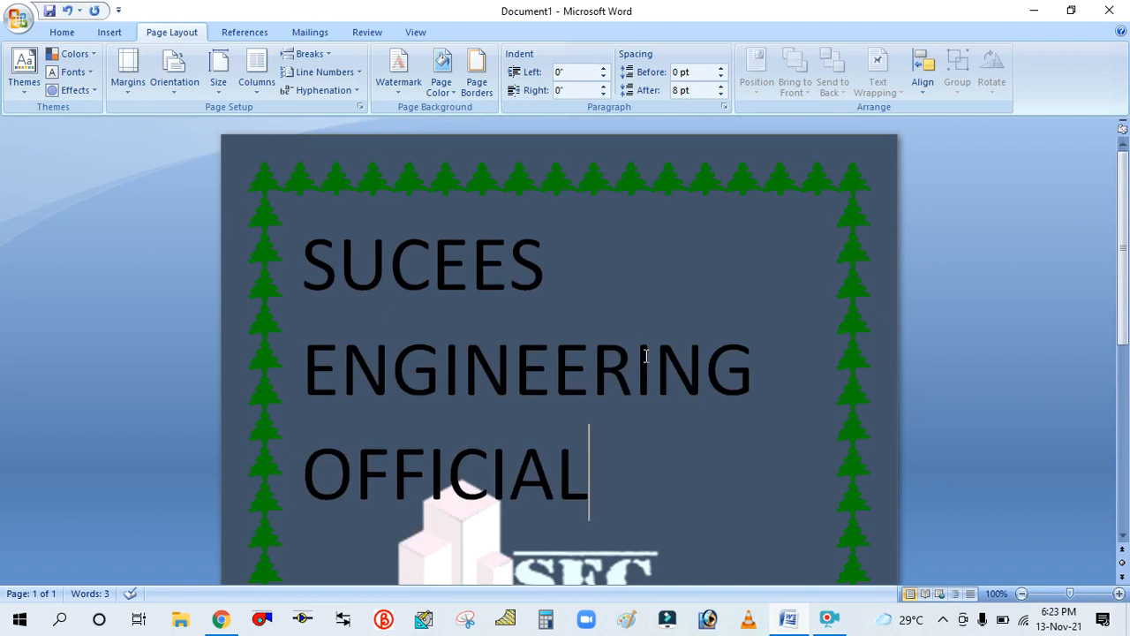
Replace the tree art border with the diagonally striped line style at a width of 3 pt.
{"action": "left_click", "coordinate": [477, 84]}
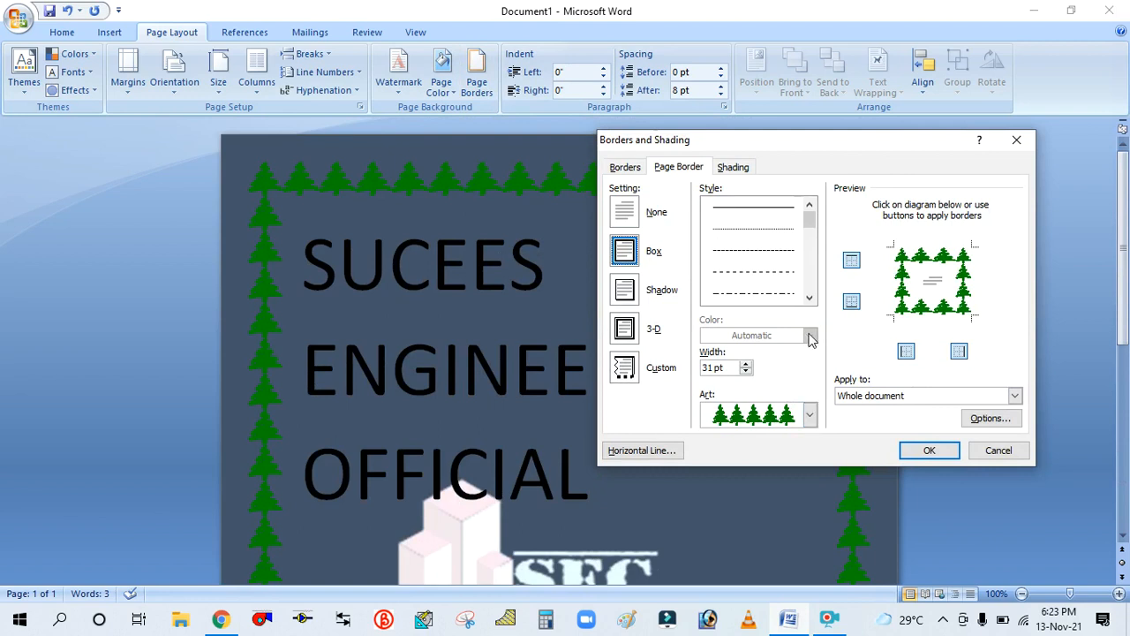
{"action": "left_click", "coordinate": [810, 299]}
{"action": "left_click_drag", "start_coordinate": [808, 228], "coordinate": [806, 297]}
{"action": "scroll", "coordinate": [799, 287], "scroll_direction": "up", "scroll_amount": 2}
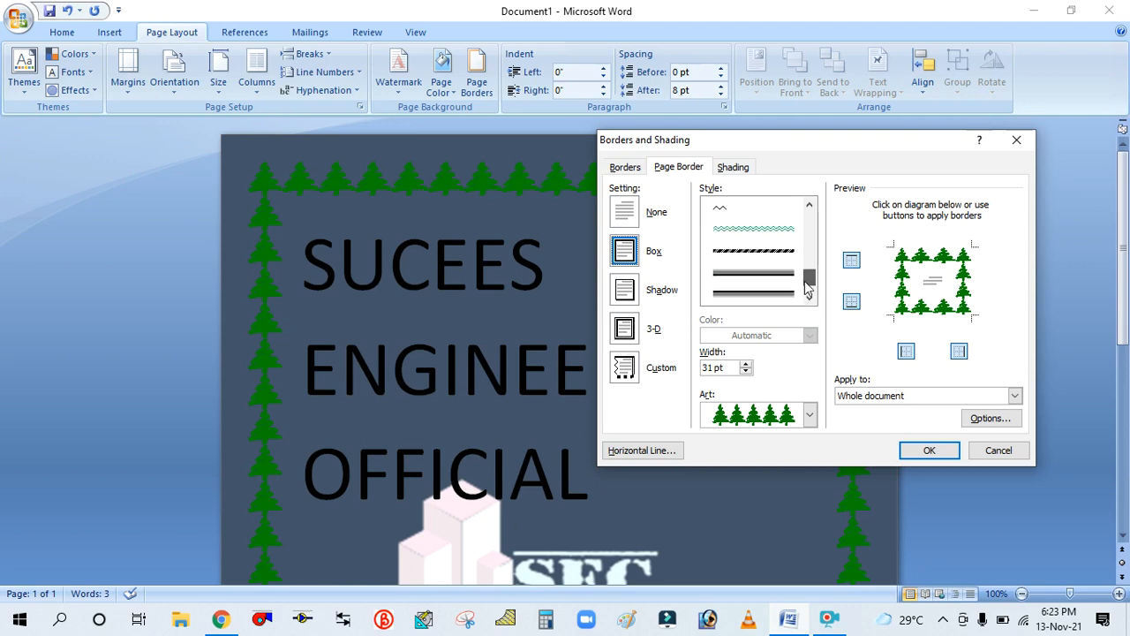
{"action": "left_click", "coordinate": [768, 252]}
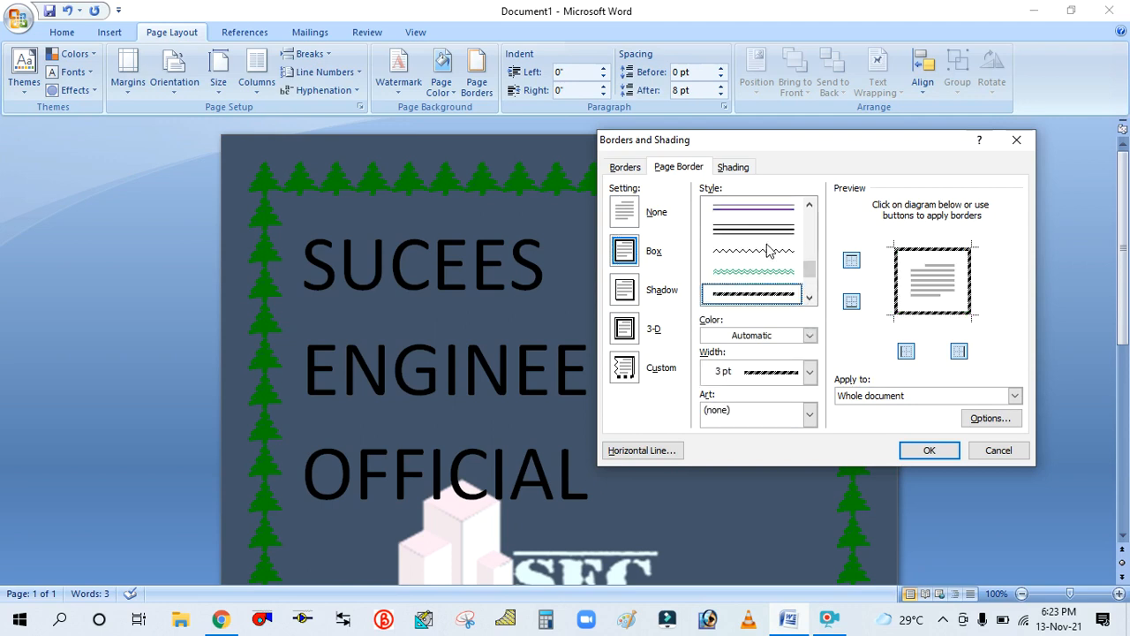
{"action": "left_click", "coordinate": [810, 374]}
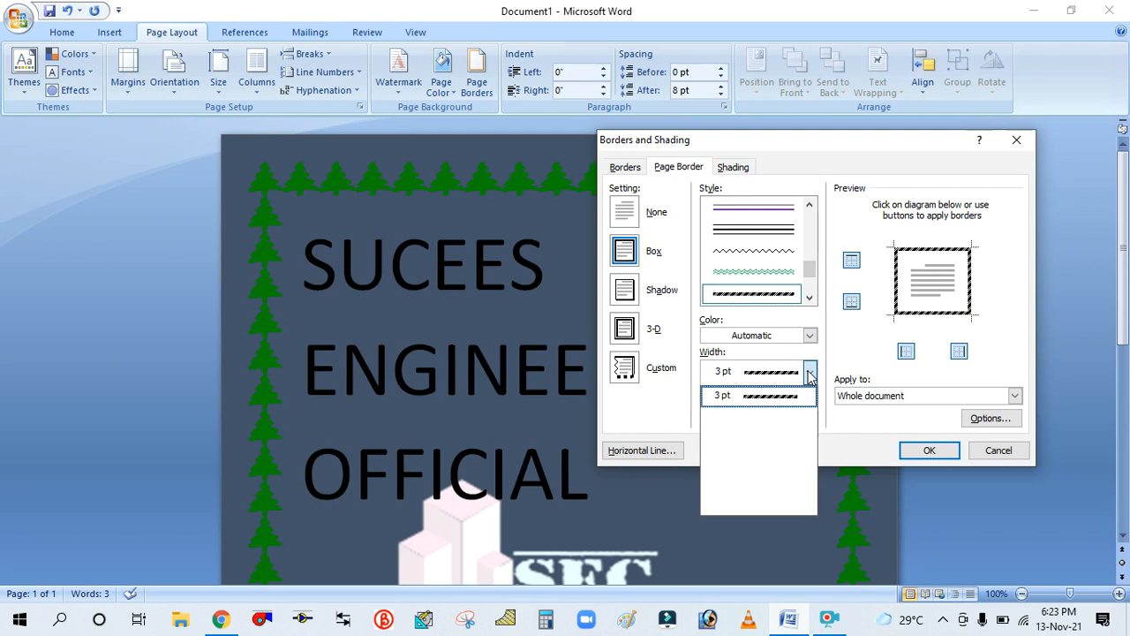
{"action": "left_click", "coordinate": [797, 378]}
Set the striped page border's color to purple and apply it to the whole document.
{"action": "left_click", "coordinate": [809, 336]}
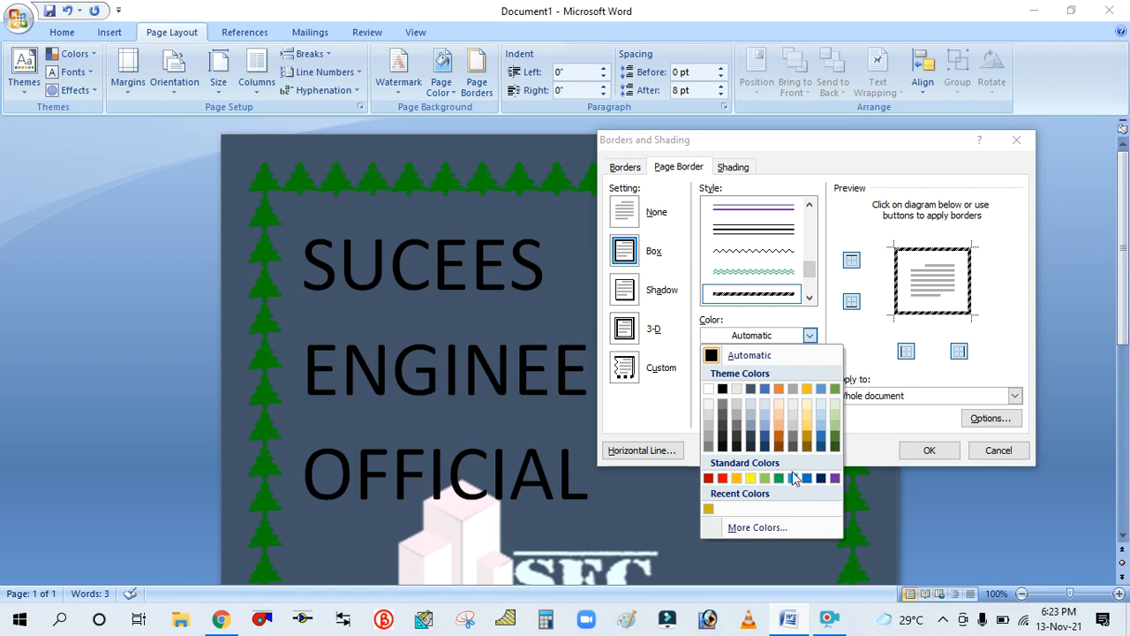
{"action": "left_click", "coordinate": [832, 478]}
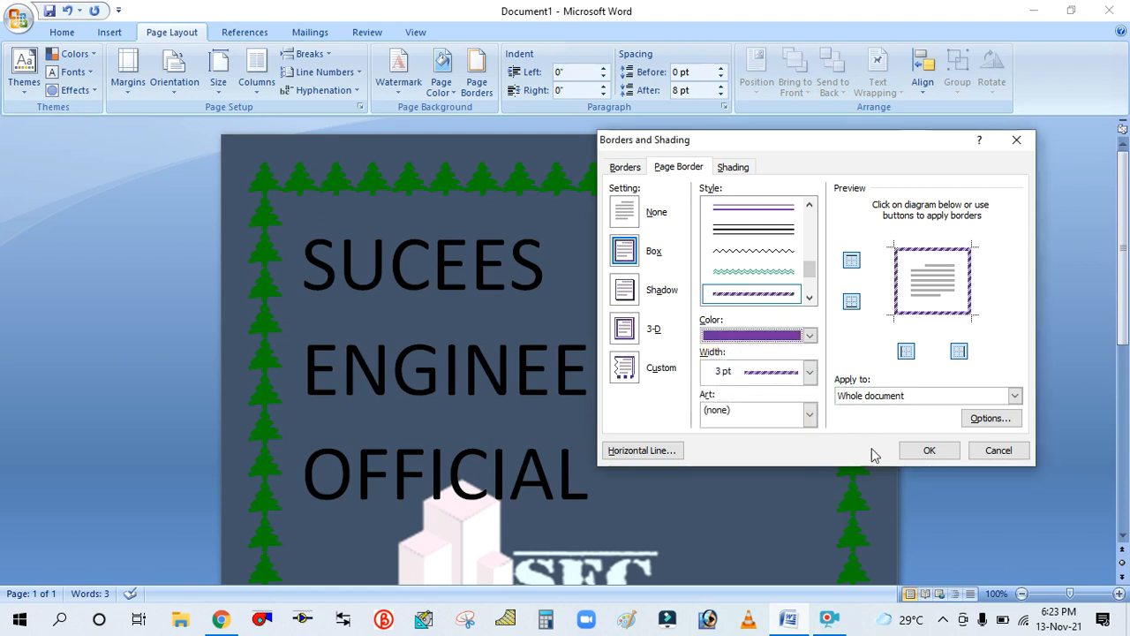
{"action": "left_click", "coordinate": [928, 450]}
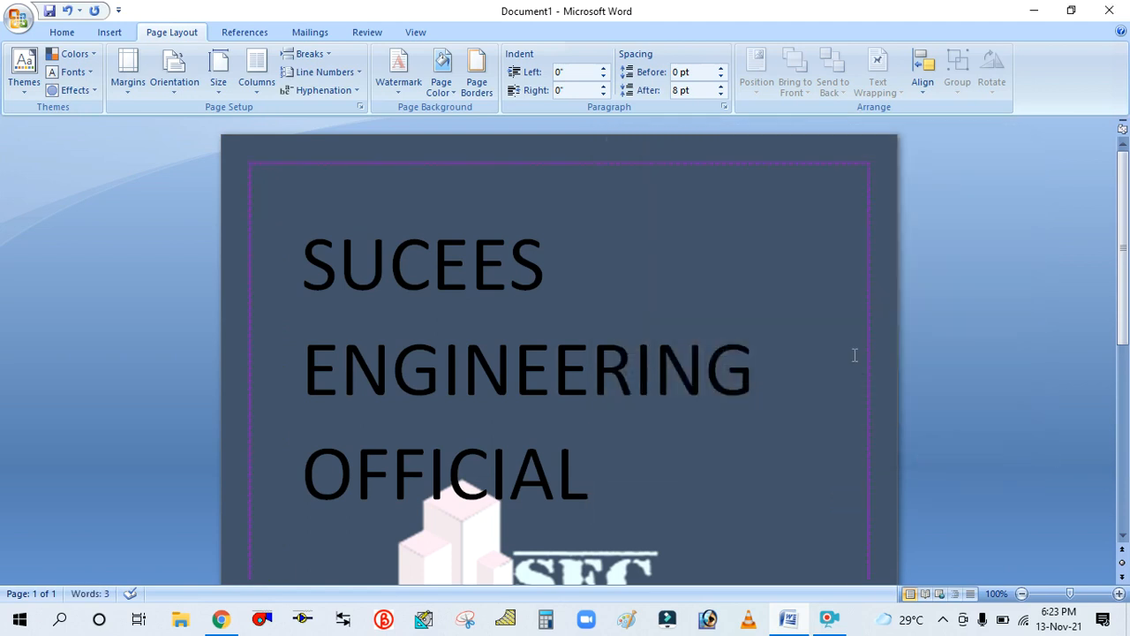
Examine the purple striped border around the whole page at different zoom levels.
{"action": "scroll", "coordinate": [856, 355], "scroll_direction": "down", "scroll_amount": 5}
{"action": "scroll", "coordinate": [870, 526], "scroll_direction": "up", "scroll_amount": 4}
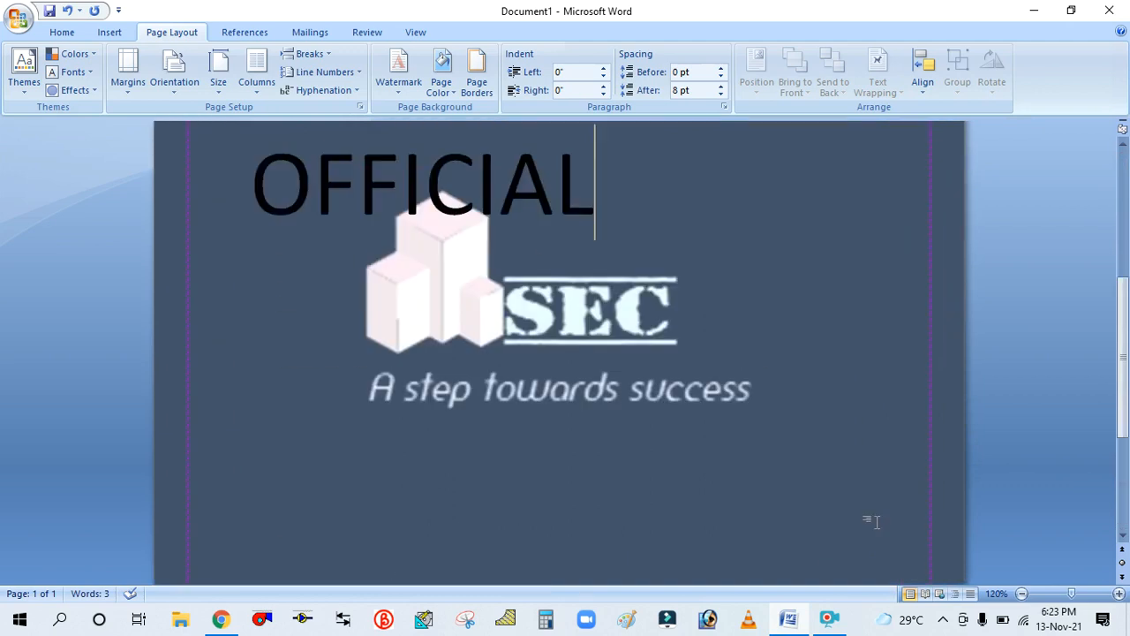
{"action": "scroll", "coordinate": [903, 467], "scroll_direction": "up", "scroll_amount": 1}
{"action": "scroll", "coordinate": [904, 468], "scroll_direction": "up", "scroll_amount": 2, "text": "ctrl"}
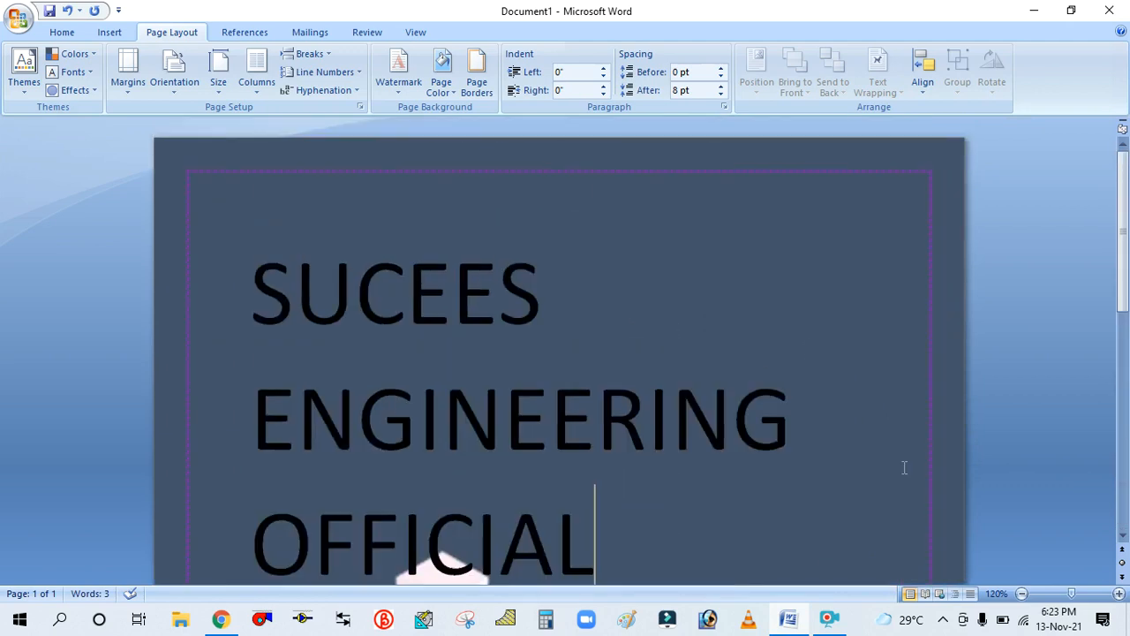
{"action": "scroll", "coordinate": [199, 169], "scroll_direction": "up", "scroll_amount": 4, "text": "ctrl"}
{"action": "scroll", "coordinate": [238, 221], "scroll_direction": "down", "scroll_amount": 6, "text": "ctrl"}
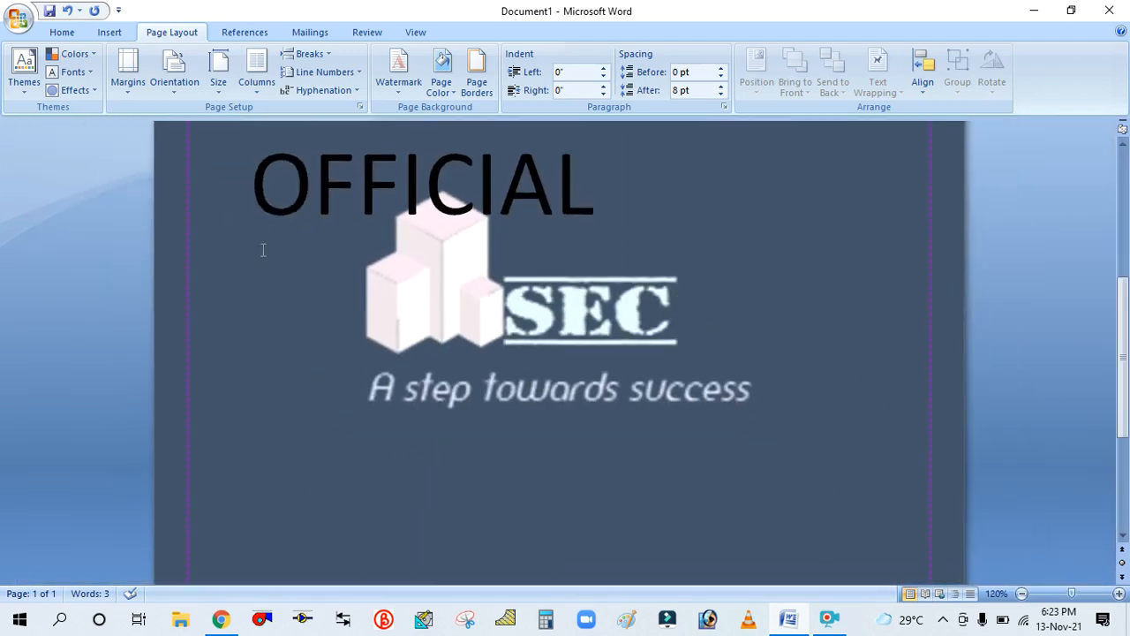
{"action": "scroll", "coordinate": [295, 217], "scroll_direction": "up", "scroll_amount": 4, "text": "ctrl"}
{"action": "scroll", "coordinate": [302, 220], "scroll_direction": "down", "scroll_amount": 4, "text": "ctrl"}
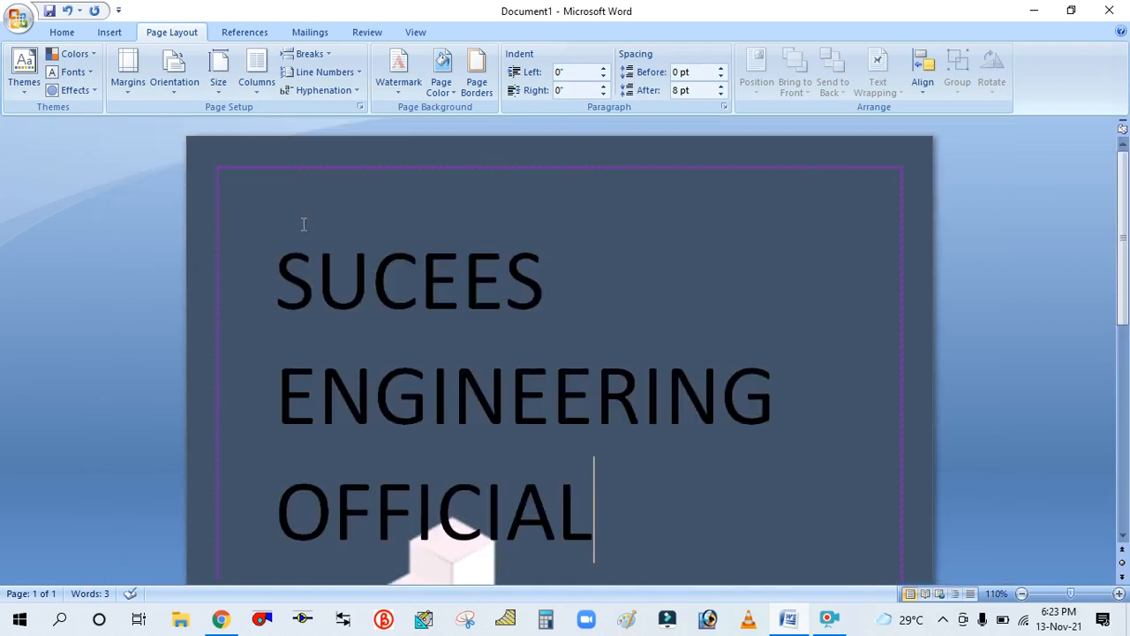
Choose a thick triple-line style for the Box page border in the page border settings.
{"action": "left_click", "coordinate": [482, 78]}
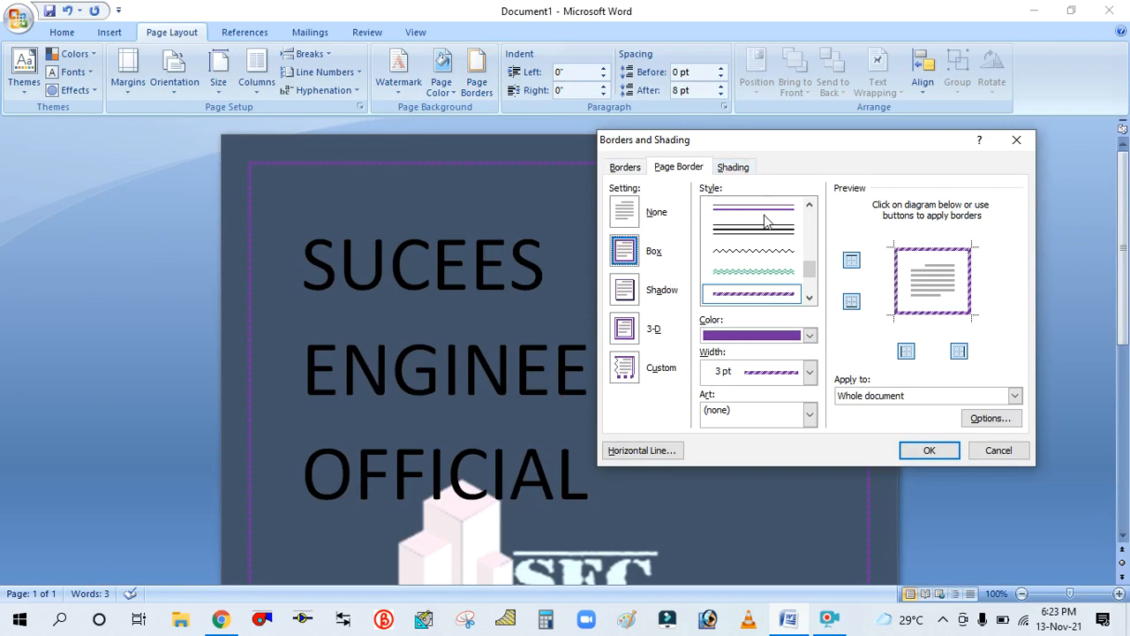
{"action": "left_click", "coordinate": [809, 294]}
{"action": "left_click", "coordinate": [809, 294]}
{"action": "left_click", "coordinate": [809, 294]}
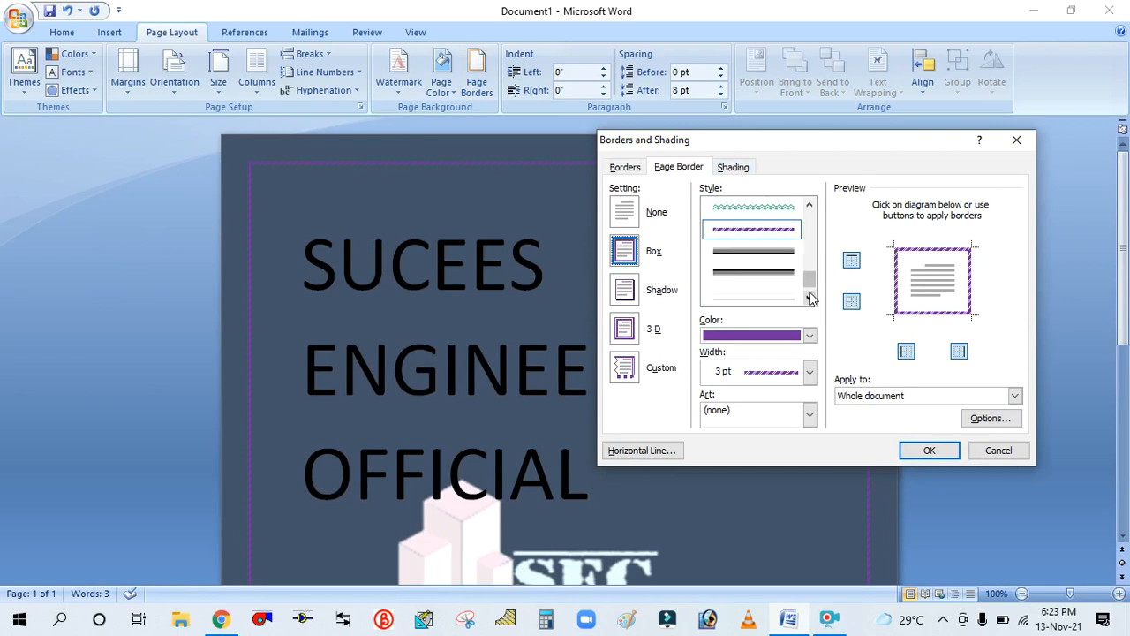
{"action": "left_click_drag", "start_coordinate": [809, 285], "coordinate": [809, 257]}
{"action": "left_click", "coordinate": [775, 256]}
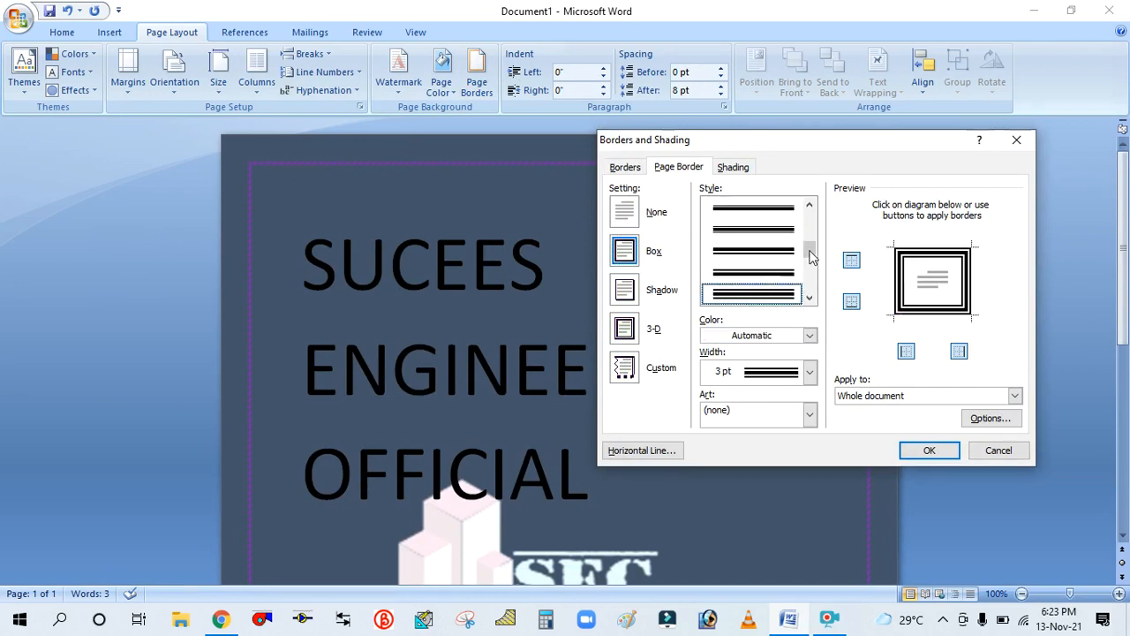
Try different widths for the triple-line page border, including ¼ pt.
{"action": "left_click", "coordinate": [809, 374]}
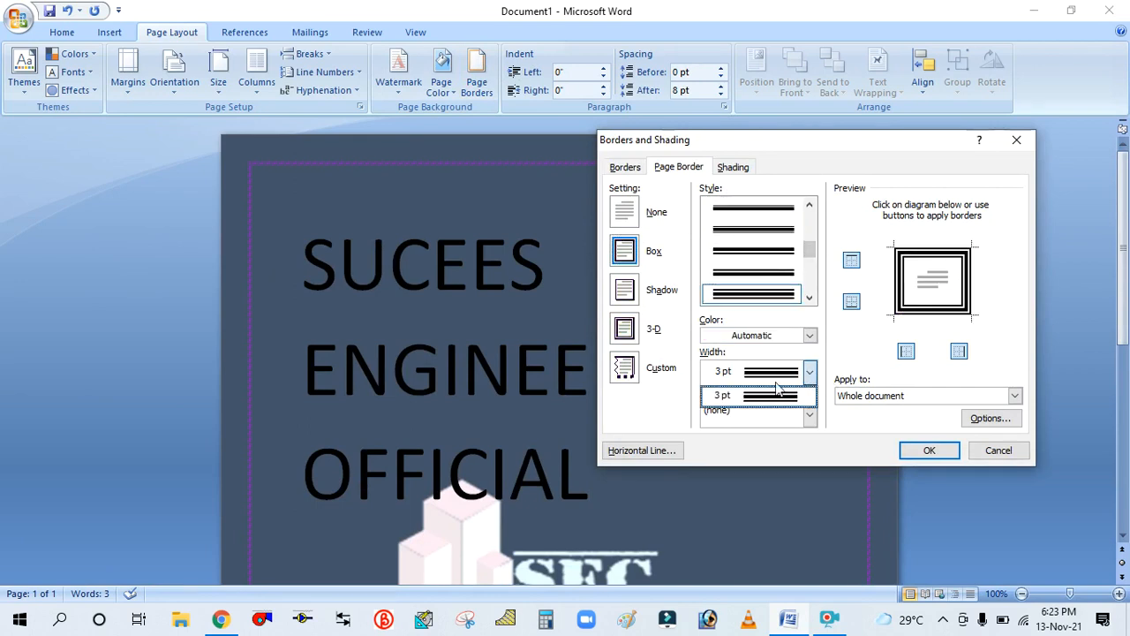
{"action": "scroll", "coordinate": [775, 395], "scroll_direction": "up", "scroll_amount": 2}
{"action": "left_click", "coordinate": [775, 394]}
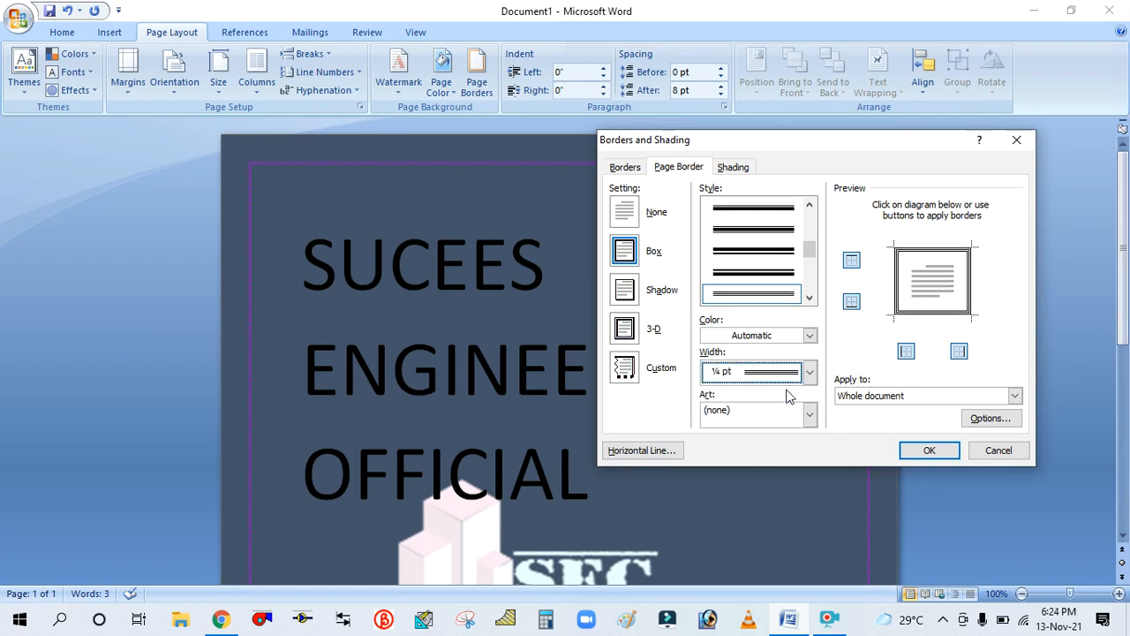
{"action": "left_click", "coordinate": [805, 375]}
{"action": "scroll", "coordinate": [783, 395], "scroll_direction": "down", "scroll_amount": 2}
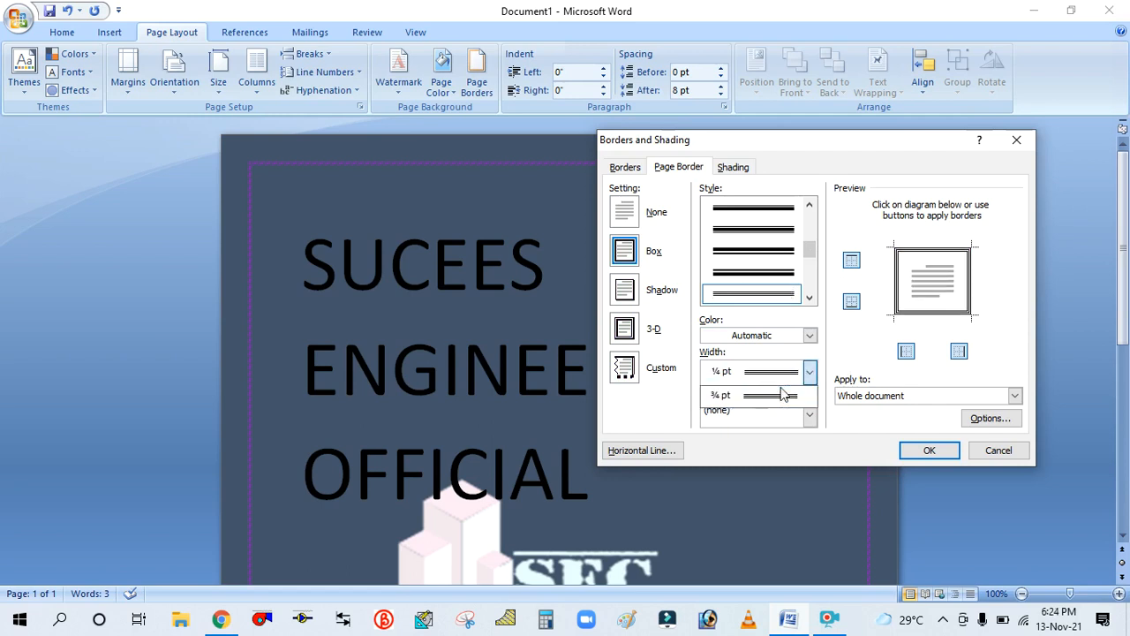
{"action": "scroll", "coordinate": [797, 386], "scroll_direction": "up", "scroll_amount": 1}
{"action": "scroll", "coordinate": [781, 394], "scroll_direction": "up", "scroll_amount": 1}
{"action": "scroll", "coordinate": [770, 399], "scroll_direction": "up", "scroll_amount": 1}
{"action": "left_click", "coordinate": [769, 396]}
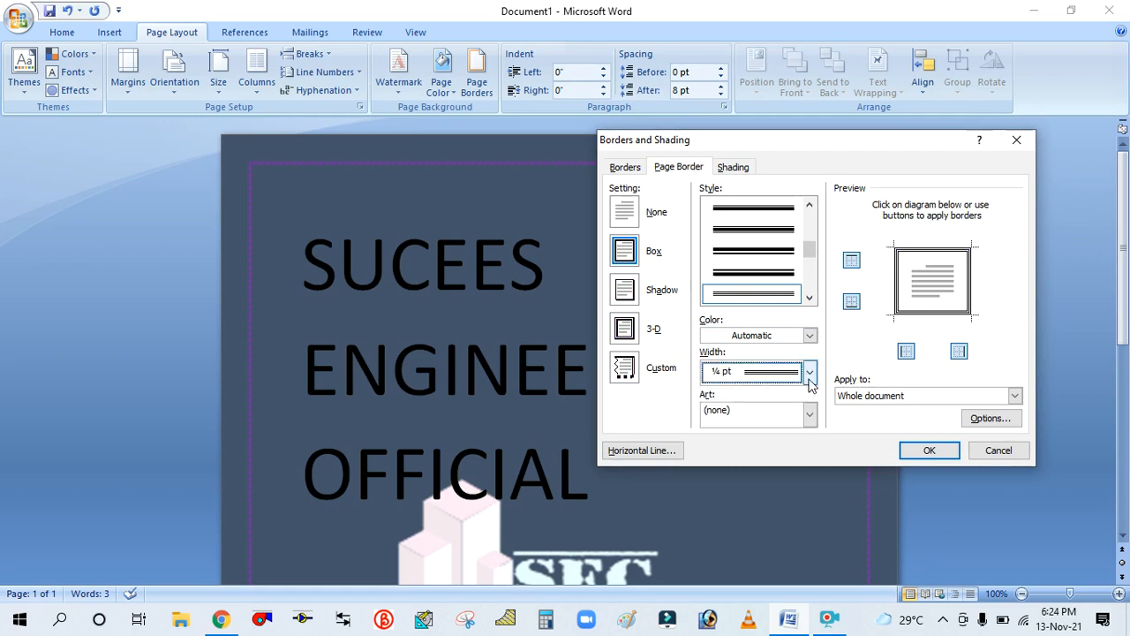
{"action": "left_click", "coordinate": [809, 380]}
{"action": "scroll", "coordinate": [782, 397], "scroll_direction": "down", "scroll_amount": 1}
{"action": "left_click", "coordinate": [780, 396]}
Apply the thin-thick-thin line style at 3 pt as the Box page border for the whole document.
{"action": "left_click", "coordinate": [779, 230]}
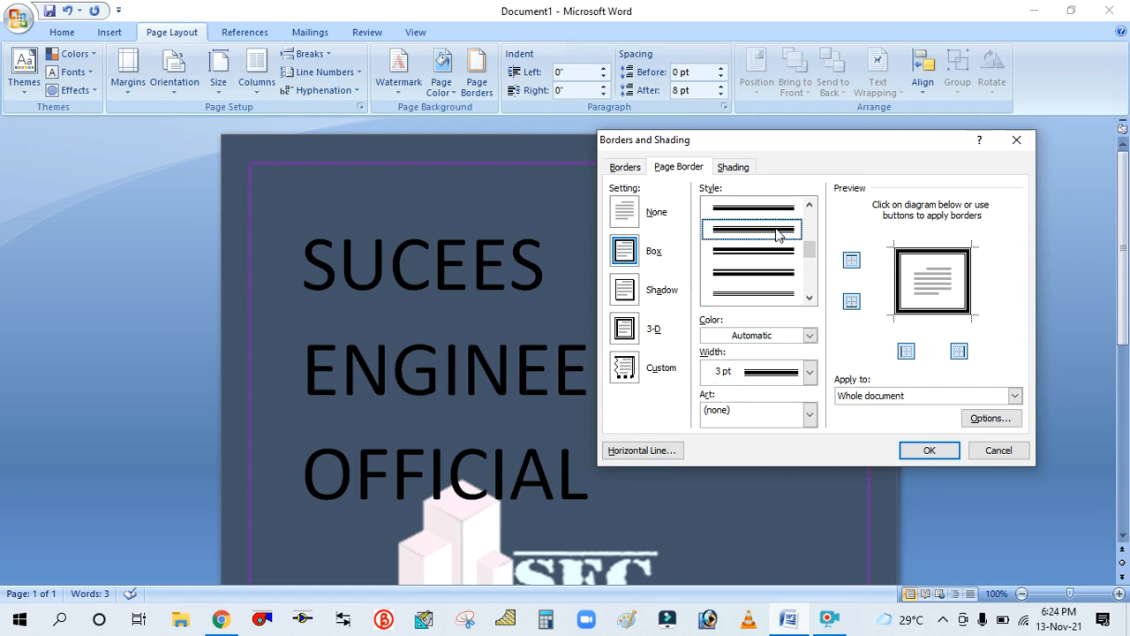
{"action": "left_click", "coordinate": [924, 452]}
{"action": "scroll", "coordinate": [835, 277], "scroll_direction": "down", "scroll_amount": 8}
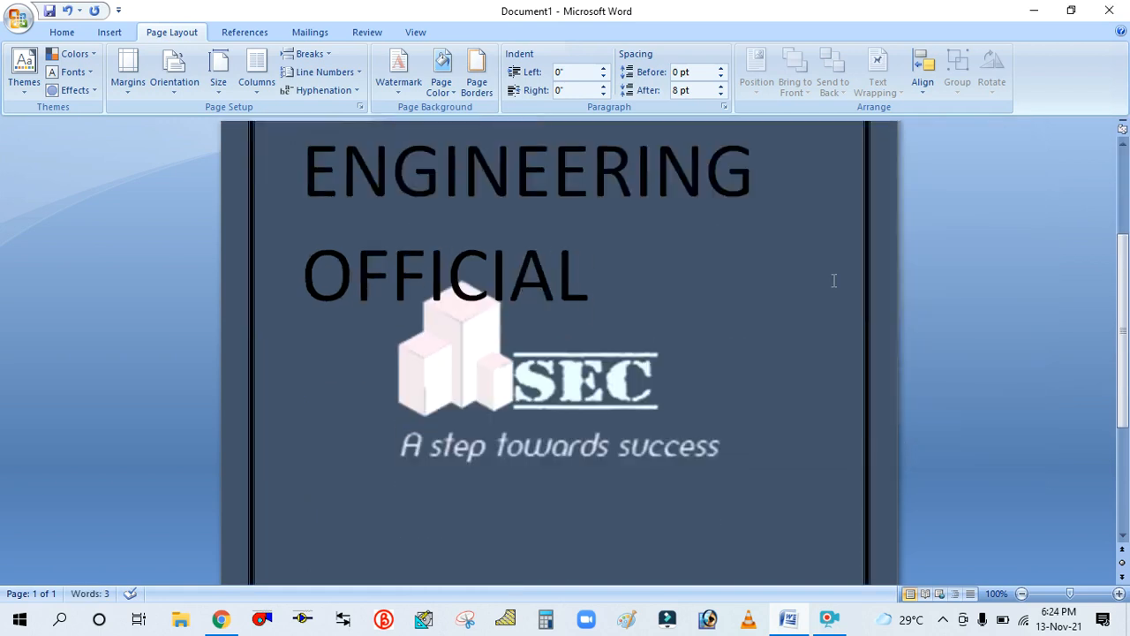
{"action": "scroll", "coordinate": [833, 281], "scroll_direction": "down", "scroll_amount": 1}
{"action": "scroll", "coordinate": [873, 473], "scroll_direction": "up", "scroll_amount": 5}
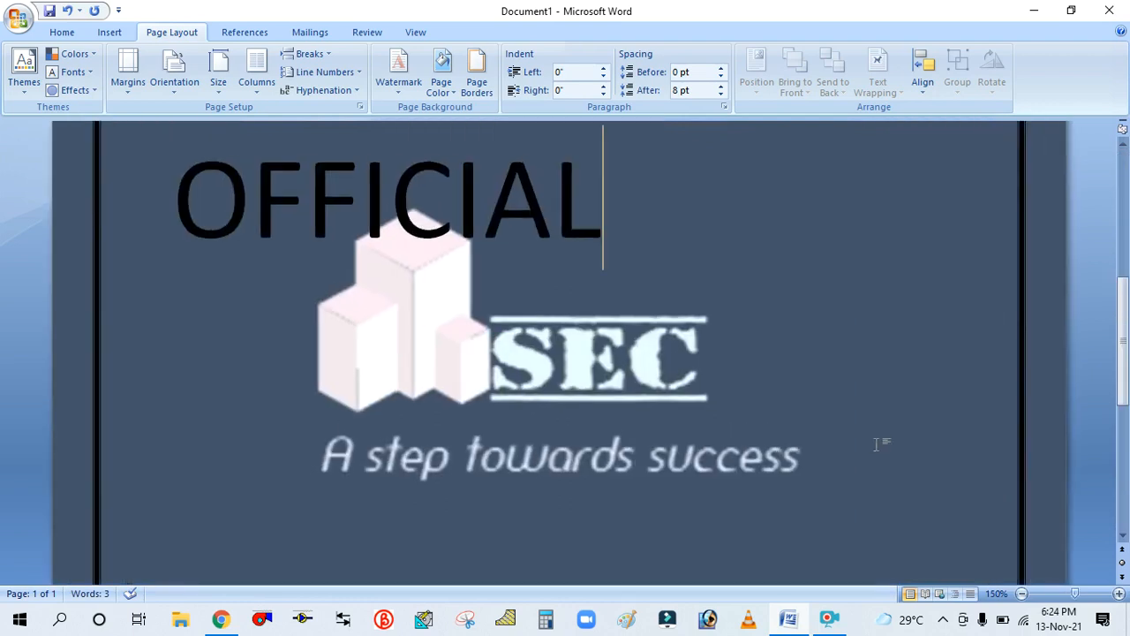
{"action": "scroll", "coordinate": [877, 446], "scroll_direction": "down", "scroll_amount": 4}
Recolor the page border with a pinkish red from the standard color palette and apply it to the whole document.
{"action": "left_click", "coordinate": [486, 88]}
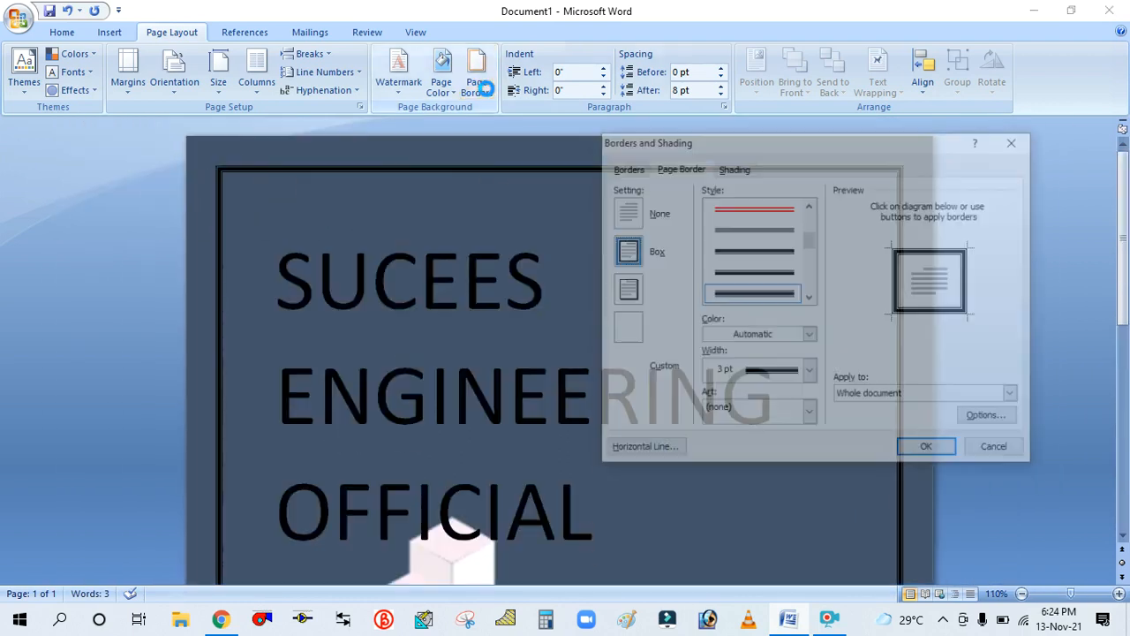
{"action": "left_click", "coordinate": [807, 336]}
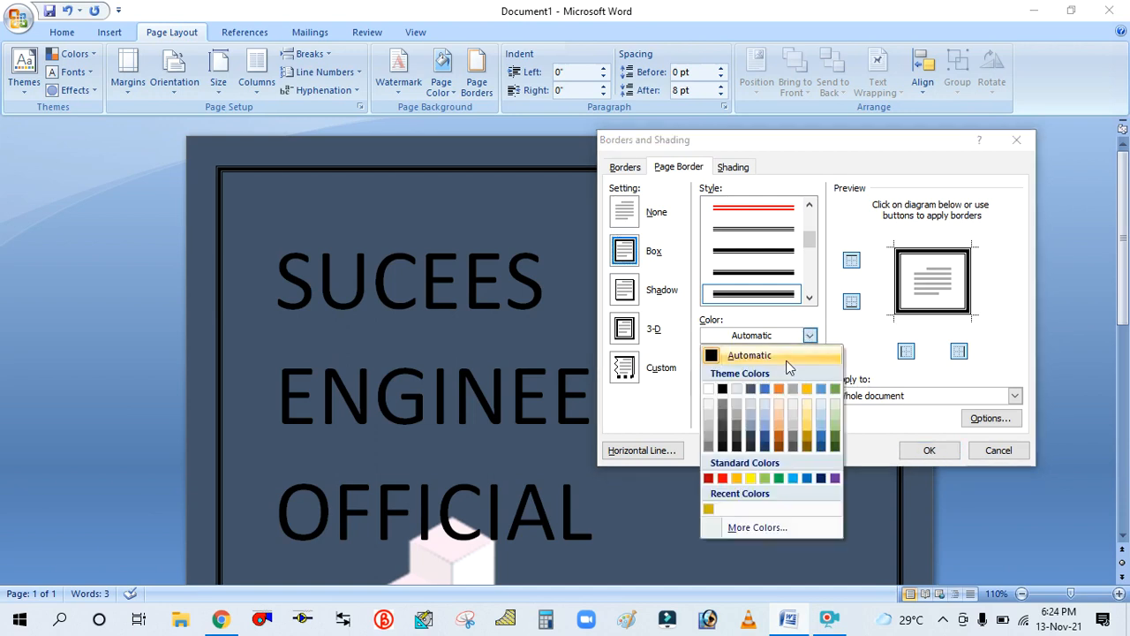
{"action": "left_click", "coordinate": [746, 527]}
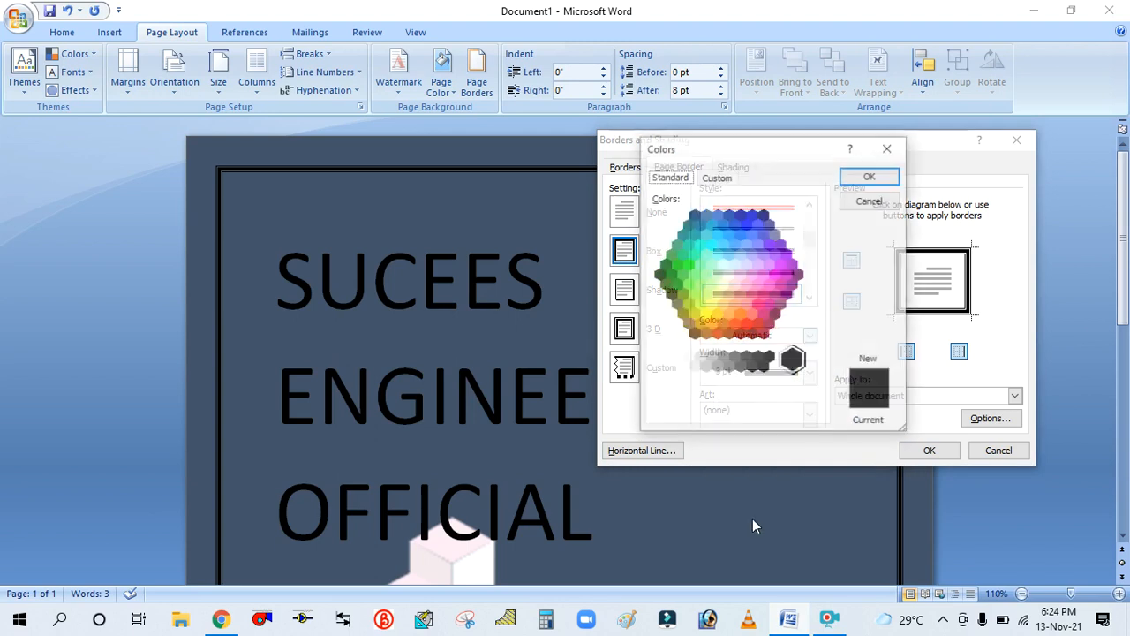
{"action": "left_click", "coordinate": [757, 304]}
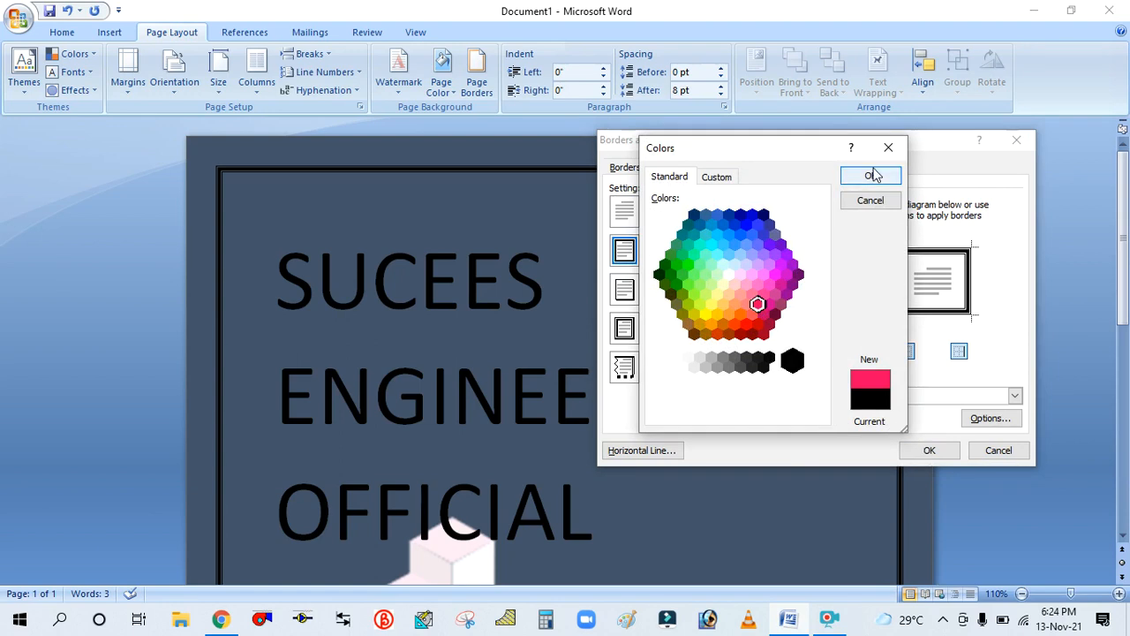
{"action": "left_click", "coordinate": [870, 176]}
{"action": "left_click", "coordinate": [927, 450]}
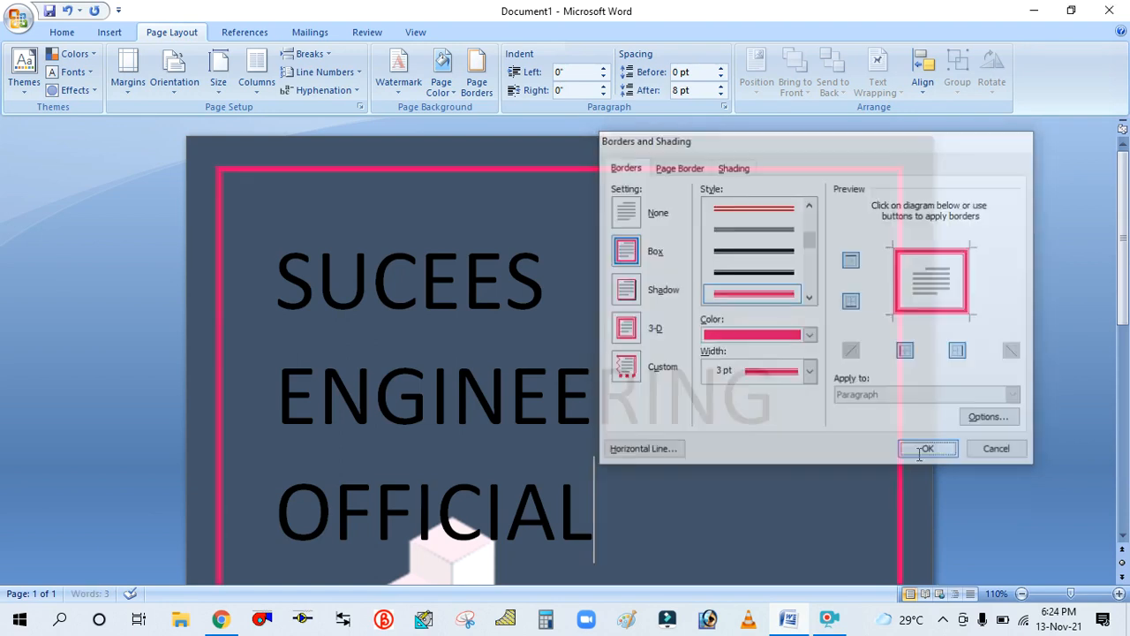
{"action": "scroll", "coordinate": [674, 264], "scroll_direction": "down", "scroll_amount": 10}
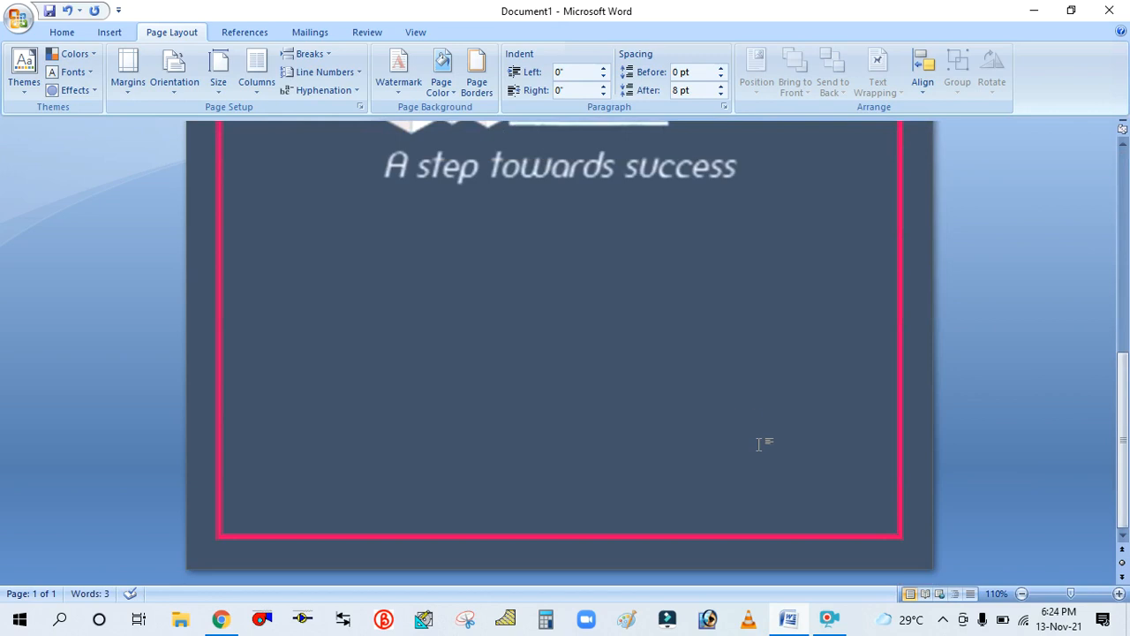
{"action": "scroll", "coordinate": [820, 371], "scroll_direction": "up", "scroll_amount": 10}
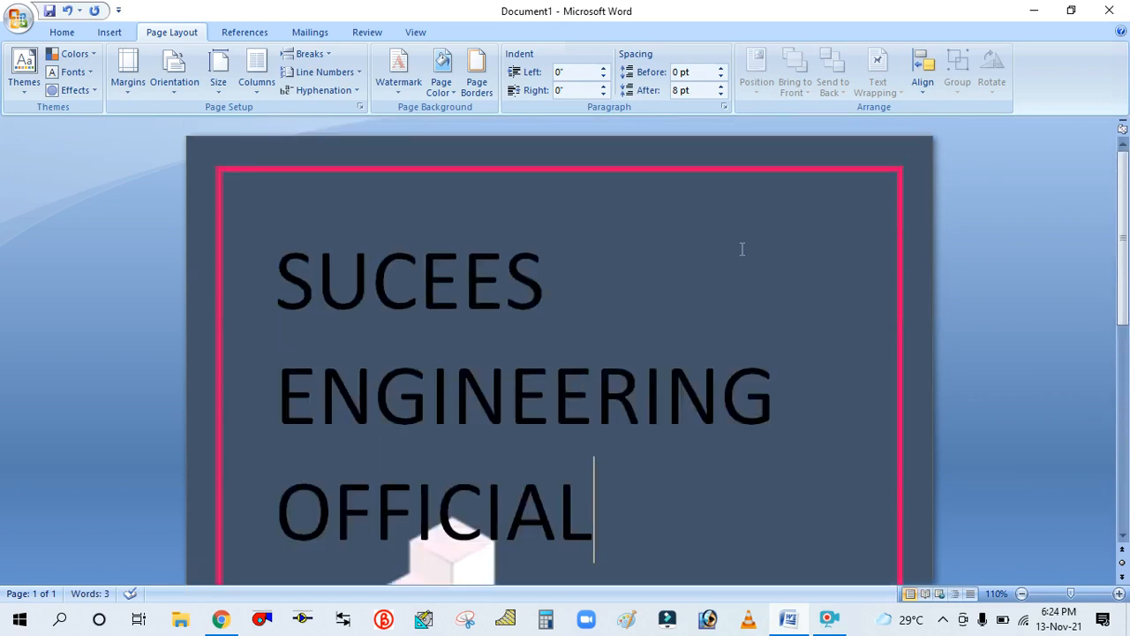
Choose the blue theme color as the shading fill for the paragraph.
{"action": "left_click", "coordinate": [476, 81]}
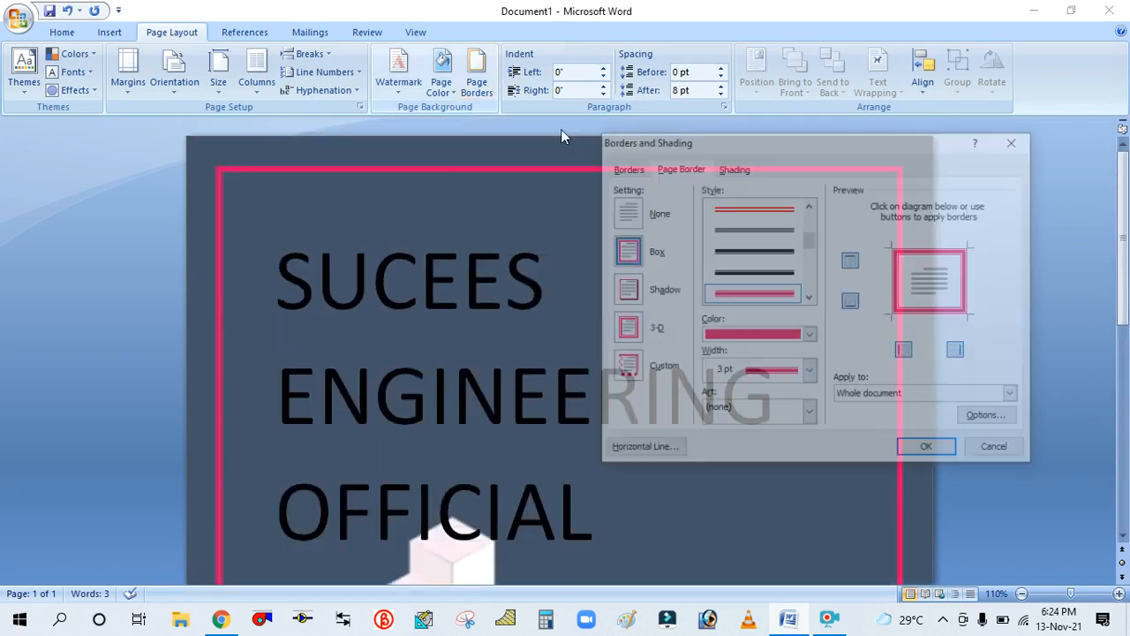
{"action": "left_click", "coordinate": [733, 169]}
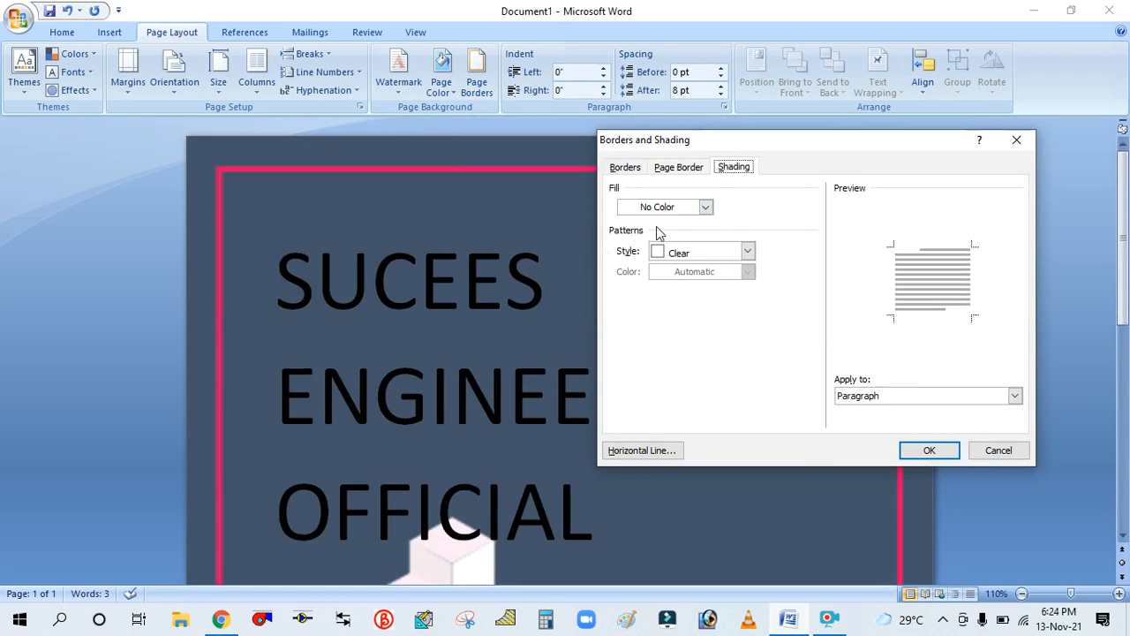
{"action": "left_click", "coordinate": [748, 253]}
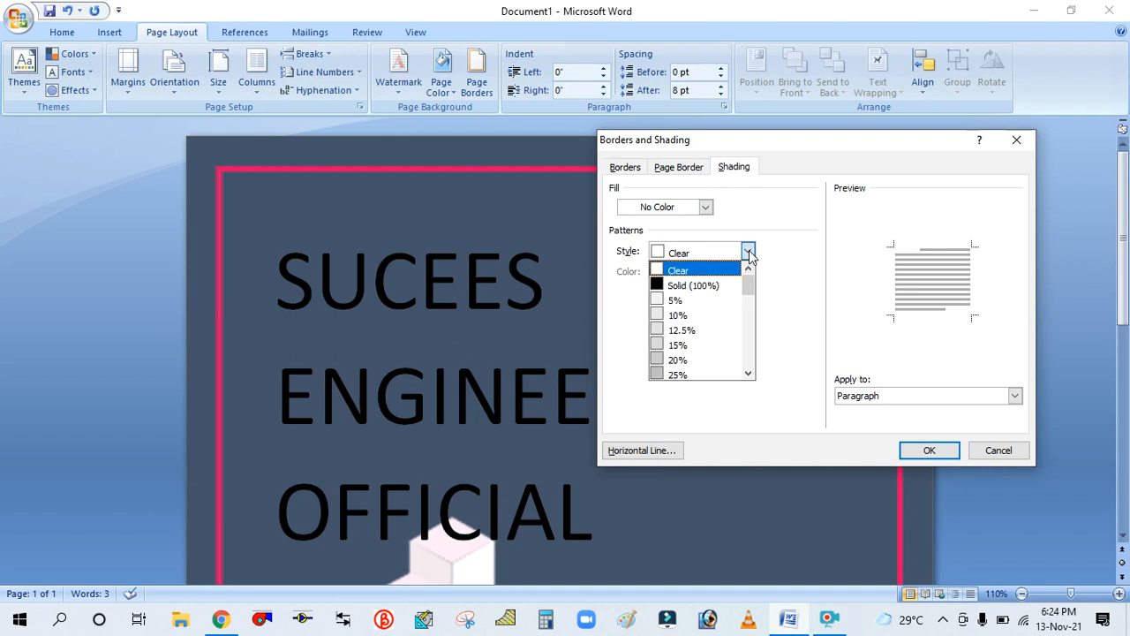
{"action": "left_click", "coordinate": [748, 253]}
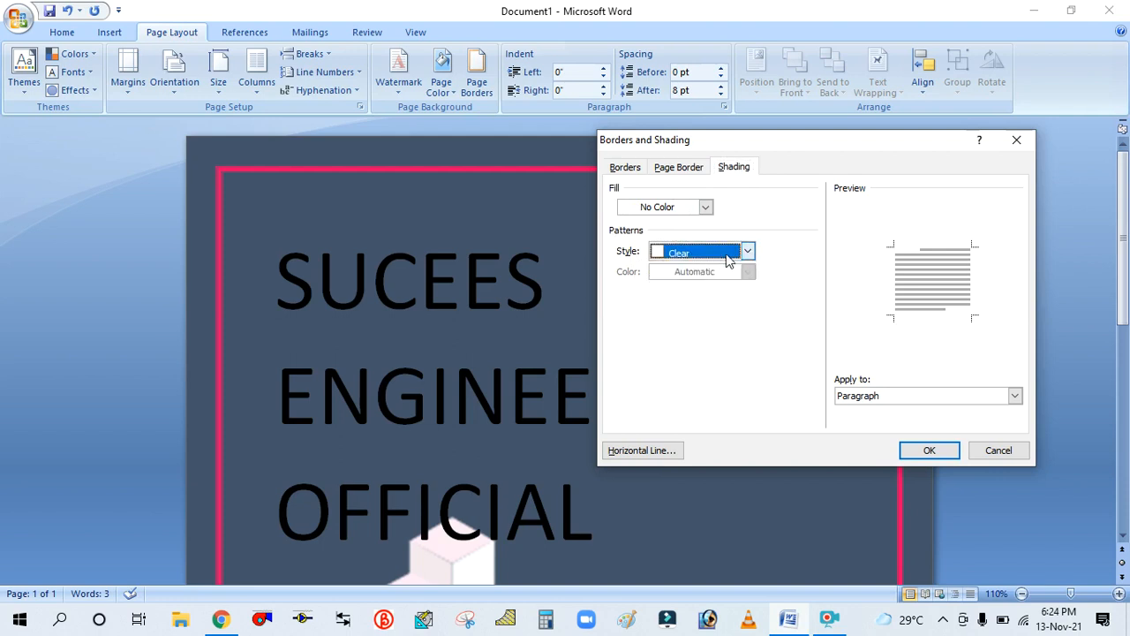
{"action": "left_click", "coordinate": [706, 207]}
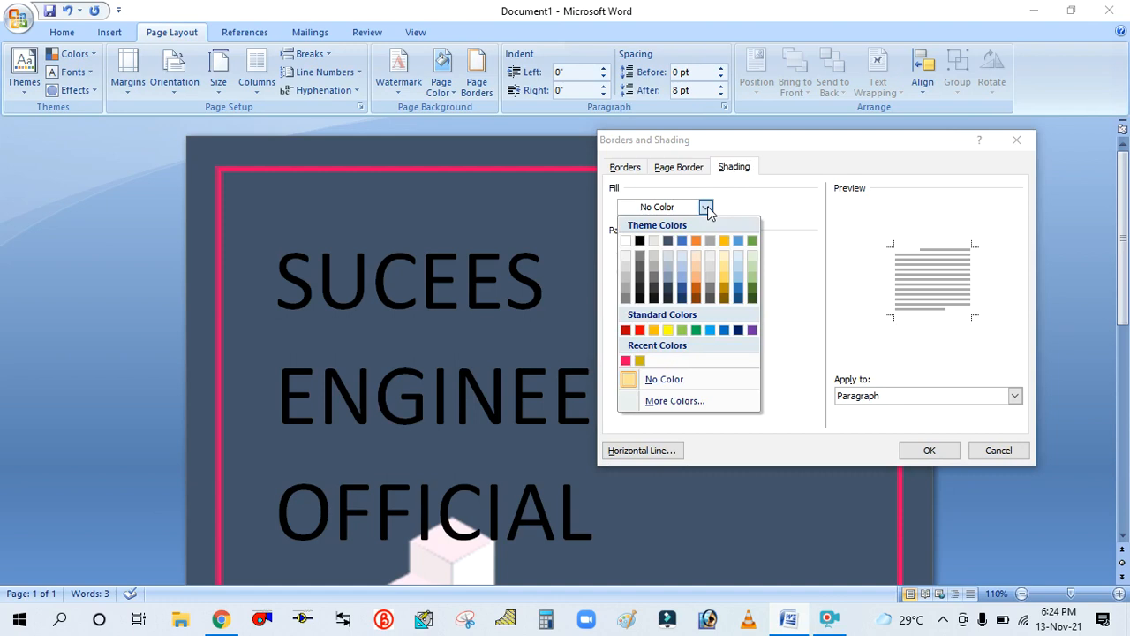
{"action": "left_click", "coordinate": [706, 208]}
{"action": "left_click", "coordinate": [748, 252]}
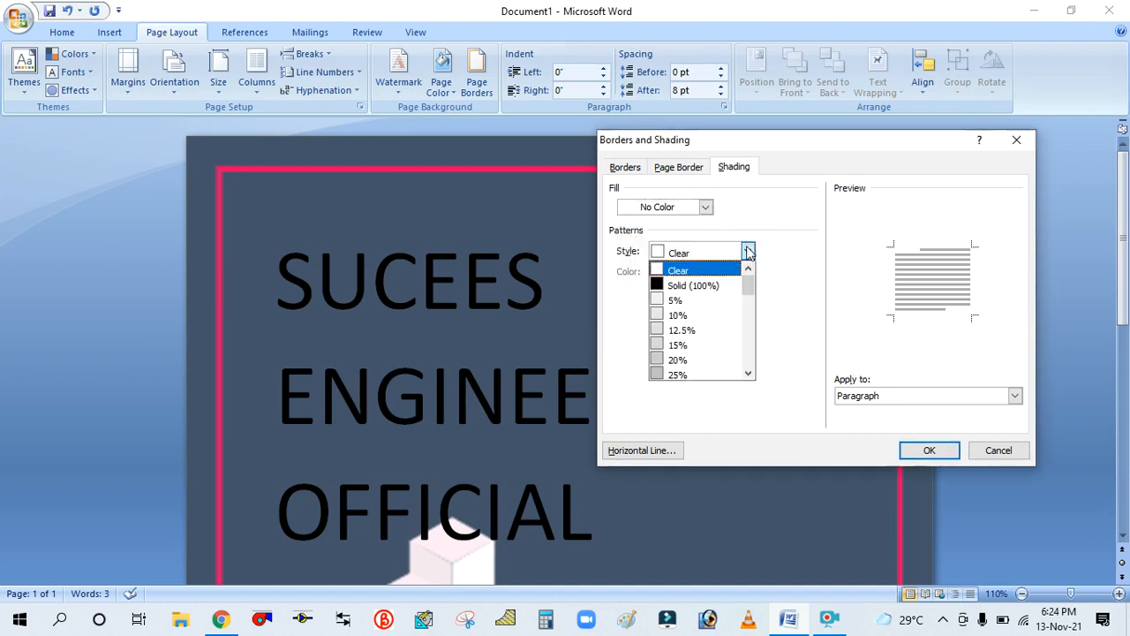
{"action": "left_click", "coordinate": [706, 208]}
{"action": "left_click", "coordinate": [706, 207]}
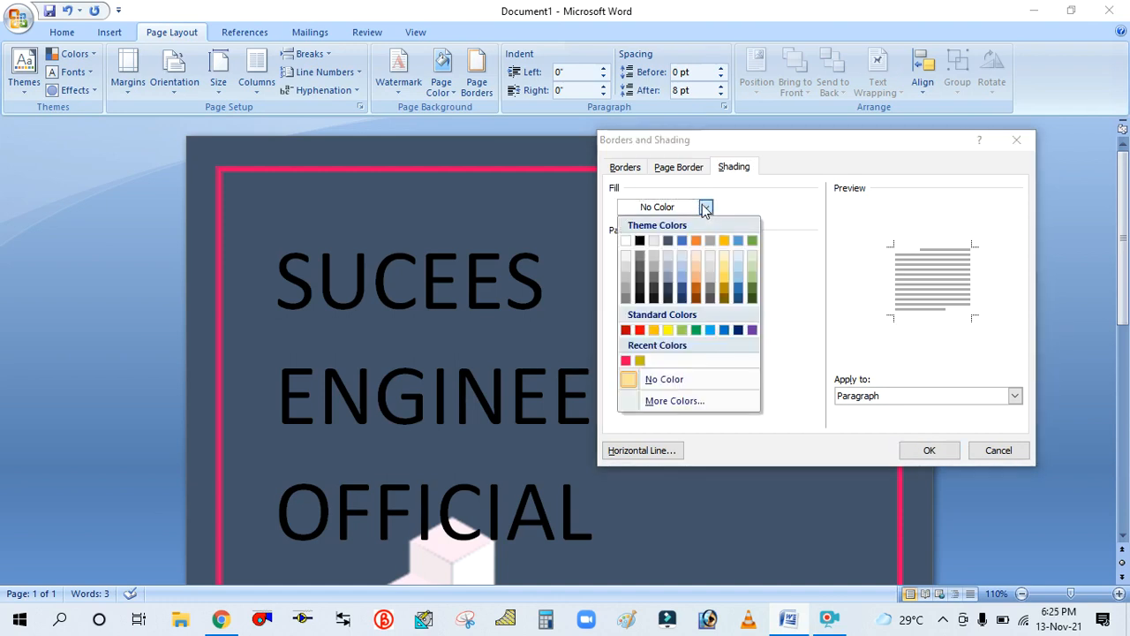
{"action": "left_click", "coordinate": [683, 241]}
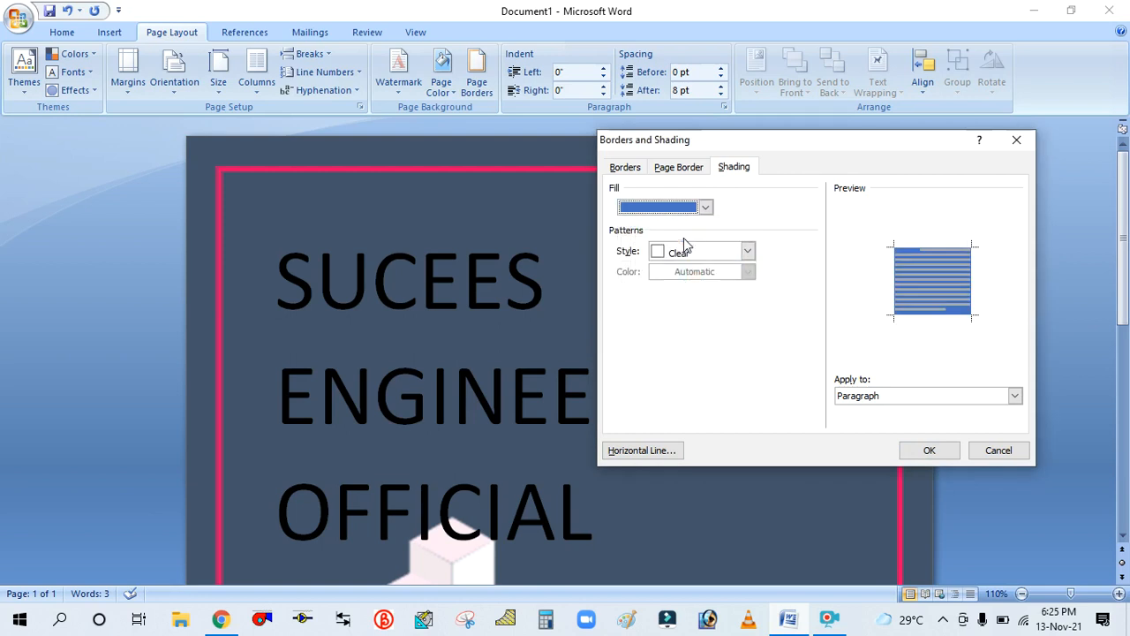
Add a 5% pattern in yellow to the blue paragraph shading and apply it to the text.
{"action": "left_click", "coordinate": [747, 253]}
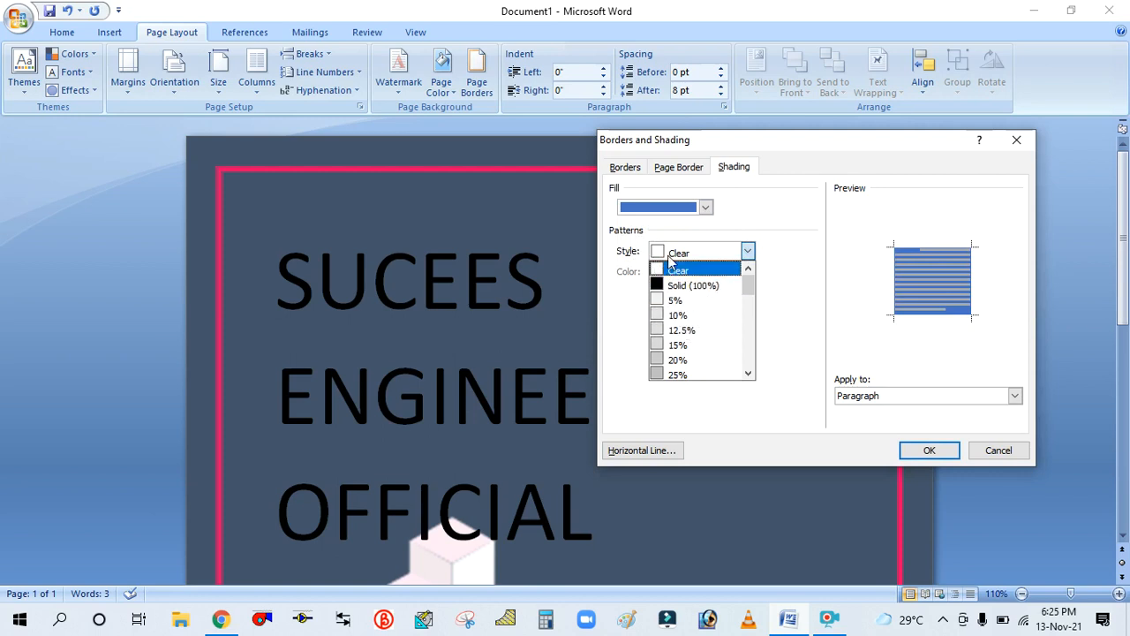
{"action": "left_click", "coordinate": [675, 303]}
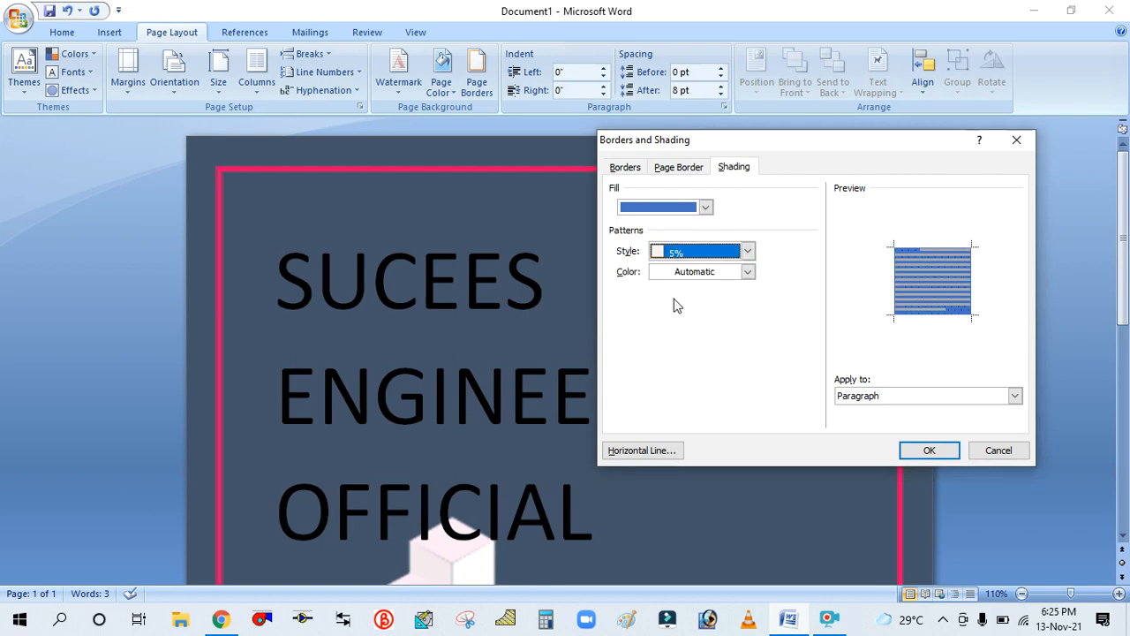
{"action": "left_click", "coordinate": [742, 275]}
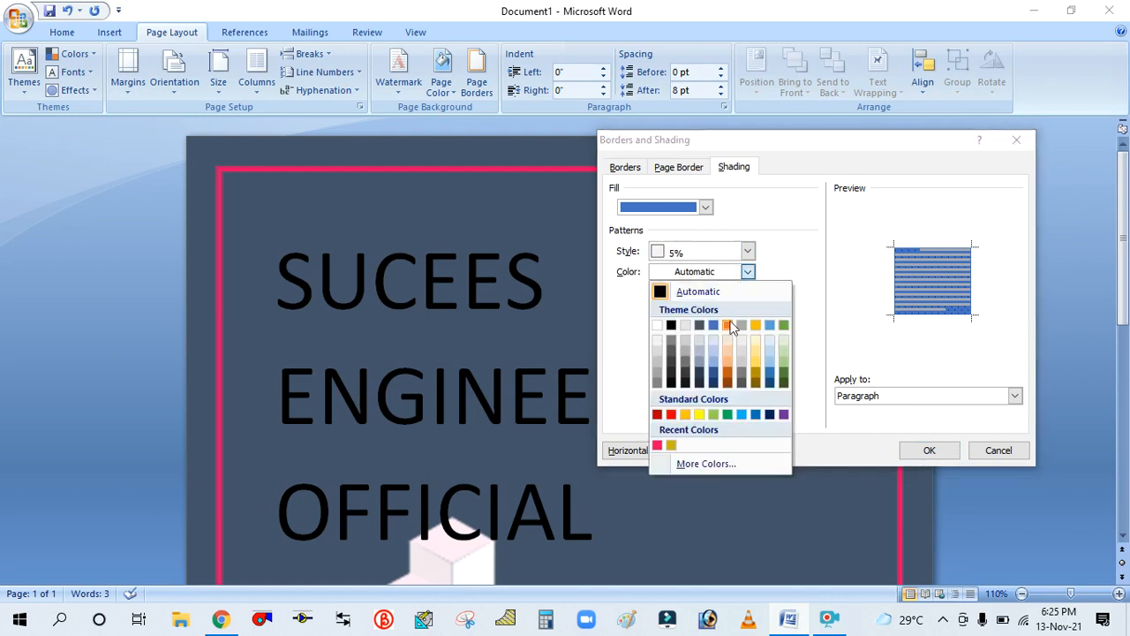
{"action": "left_click", "coordinate": [699, 414]}
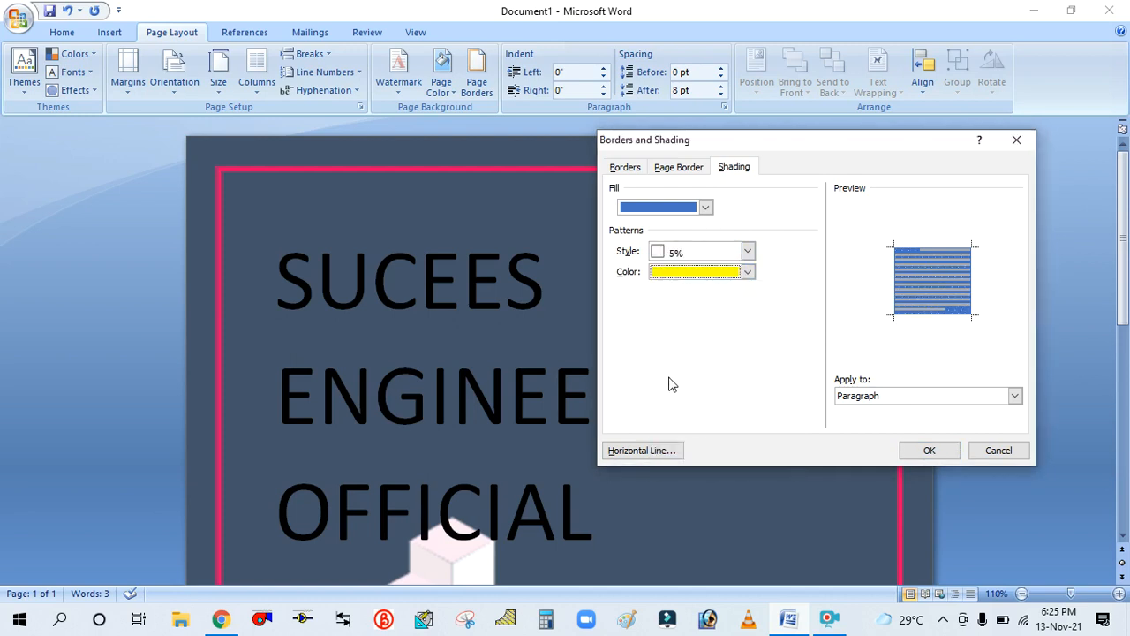
{"action": "left_click", "coordinate": [929, 451]}
{"action": "scroll", "coordinate": [704, 291], "scroll_direction": "down", "scroll_amount": 3}
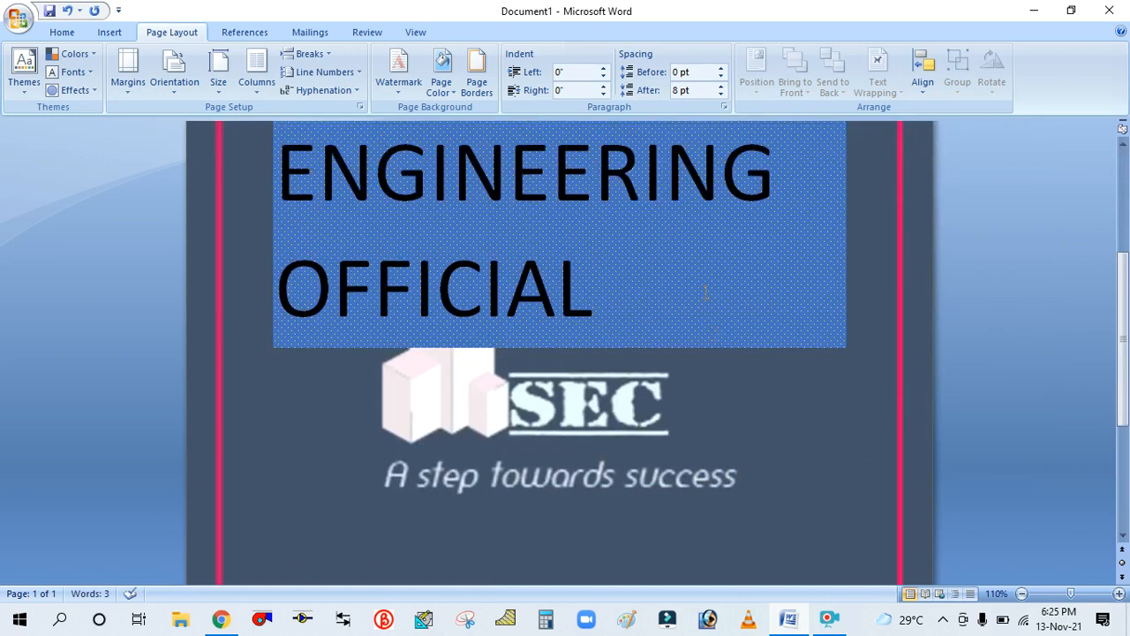
{"action": "scroll", "coordinate": [705, 292], "scroll_direction": "up", "scroll_amount": 5}
{"action": "scroll", "coordinate": [510, 270], "scroll_direction": "down", "scroll_amount": 2}
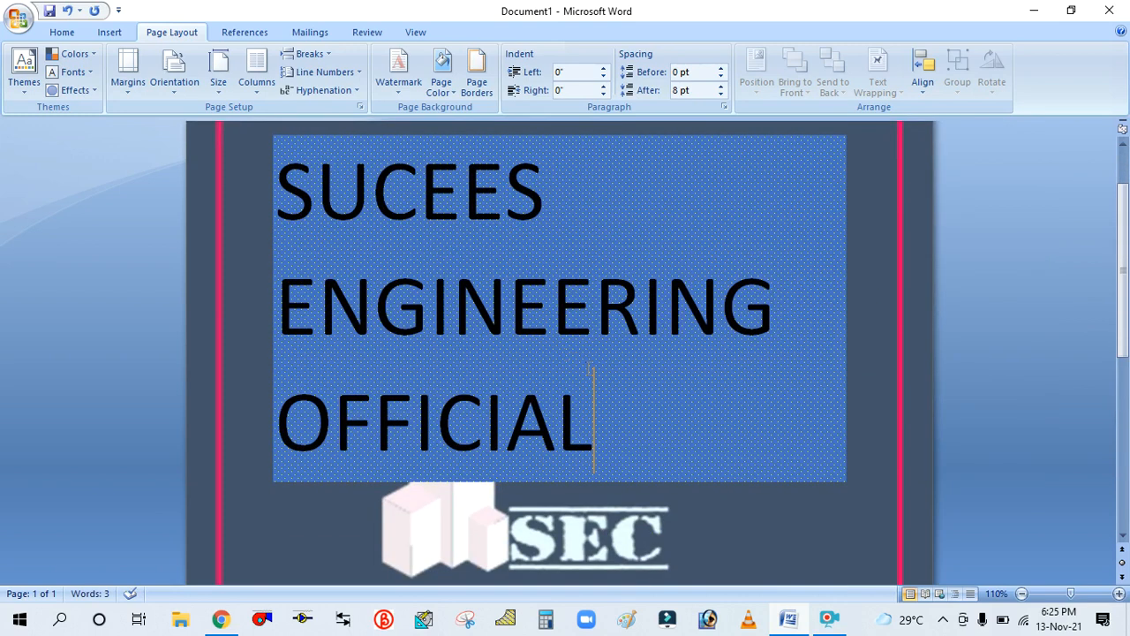
{"action": "scroll", "coordinate": [658, 354], "scroll_direction": "up", "scroll_amount": 2}
Remove the paragraph's shading by setting the fill to No Color, the pattern color to Automatic and the pattern style to Clear.
{"action": "left_click", "coordinate": [484, 89]}
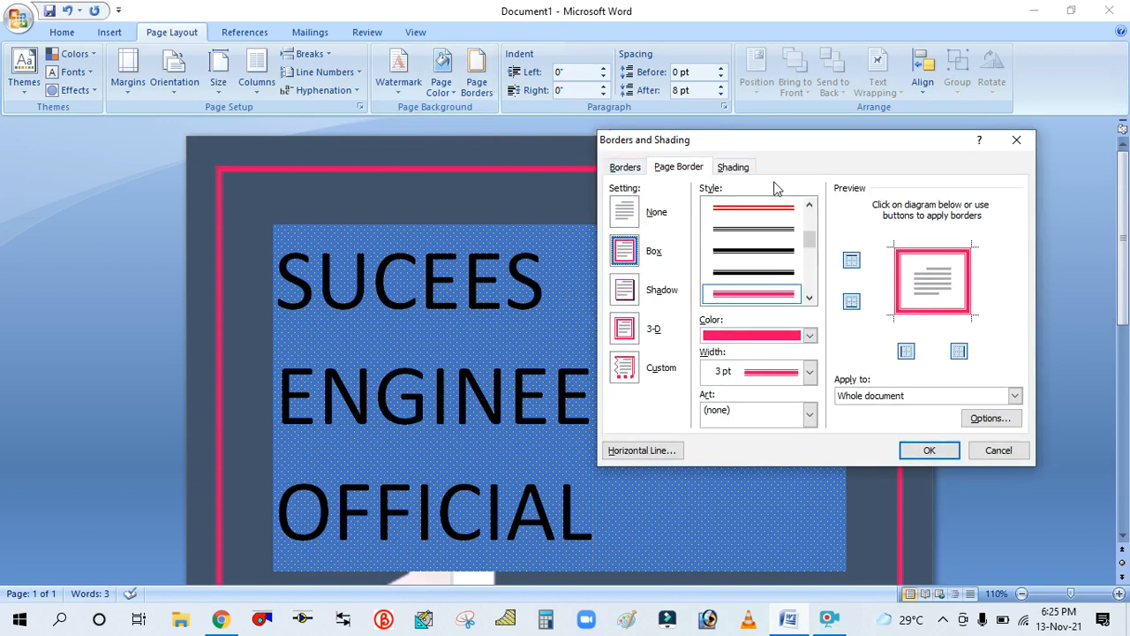
{"action": "left_click", "coordinate": [733, 166]}
{"action": "left_click", "coordinate": [705, 208]}
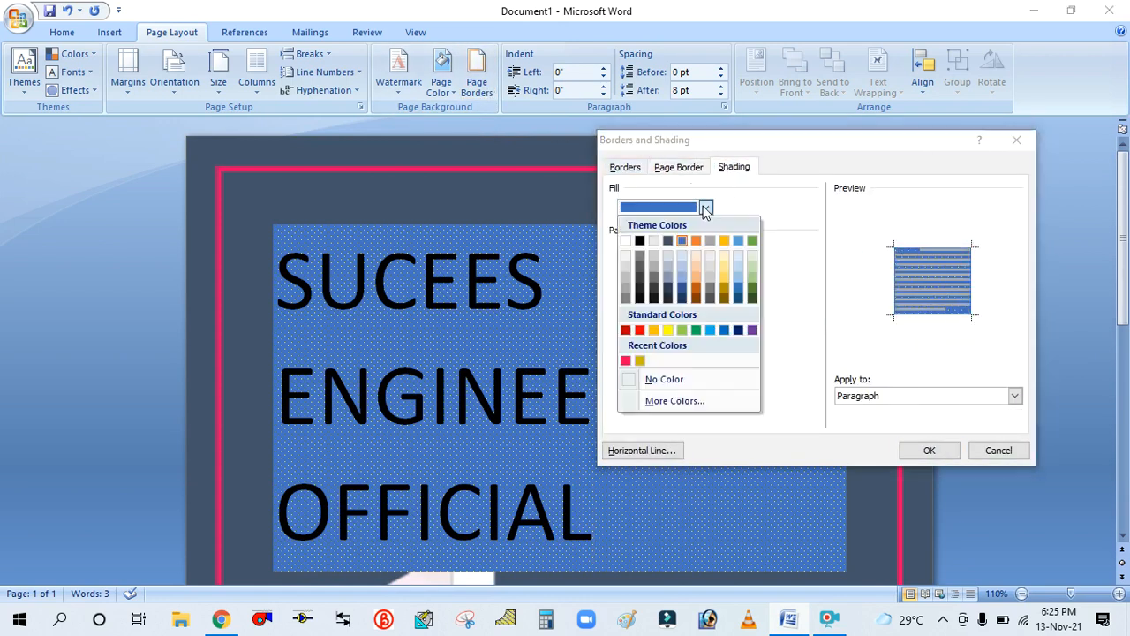
{"action": "left_click", "coordinate": [649, 382]}
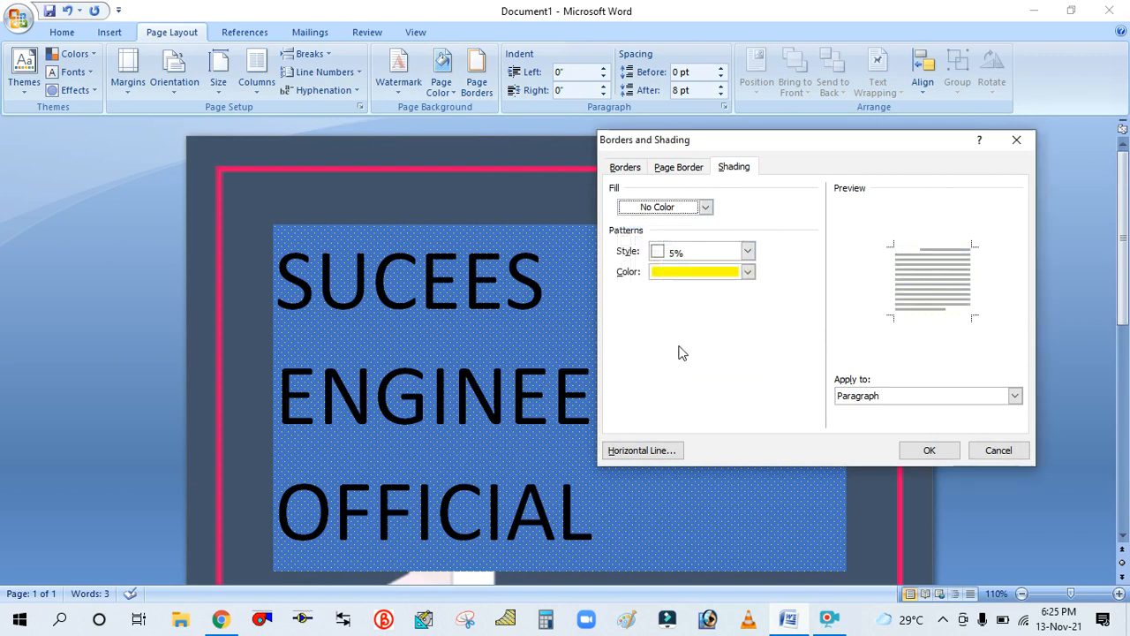
{"action": "left_click", "coordinate": [747, 274]}
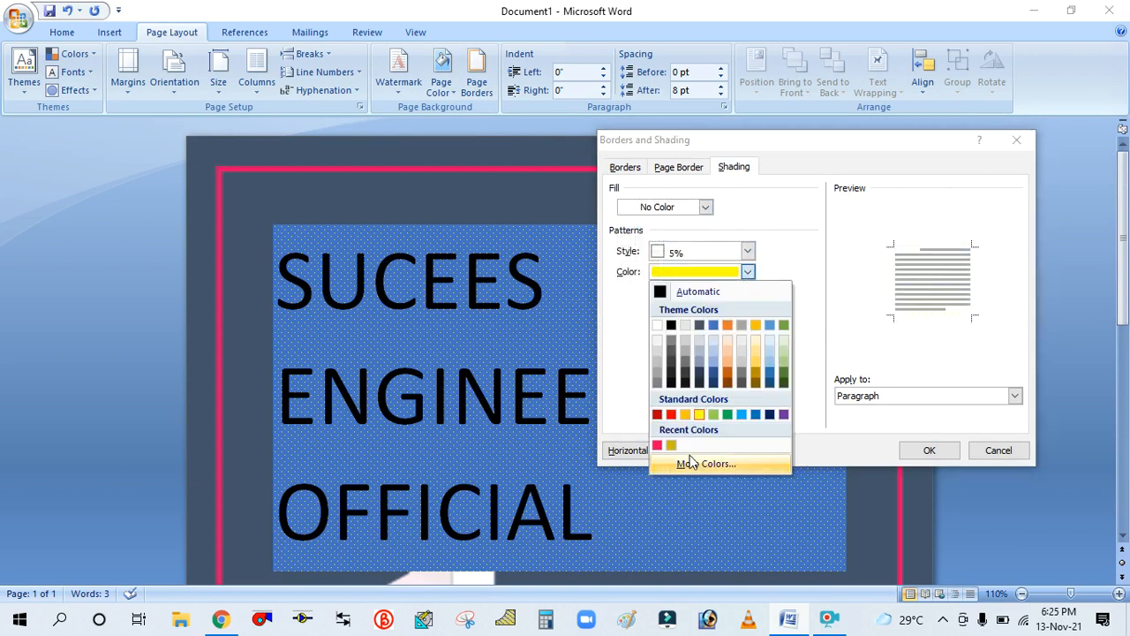
{"action": "left_click", "coordinate": [715, 293]}
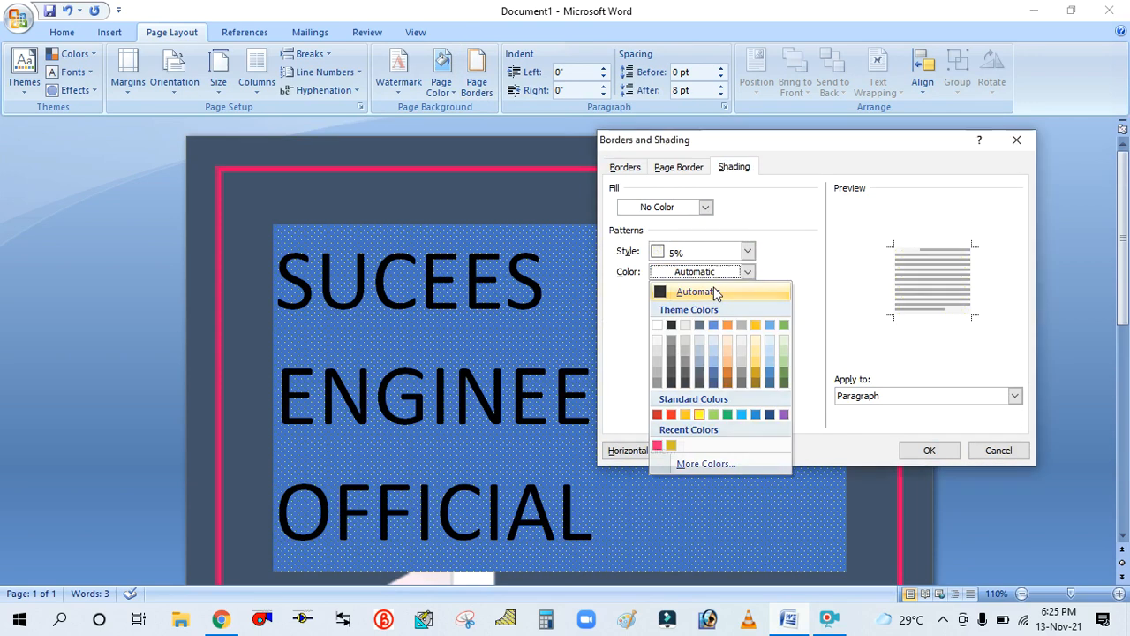
{"action": "left_click", "coordinate": [727, 253]}
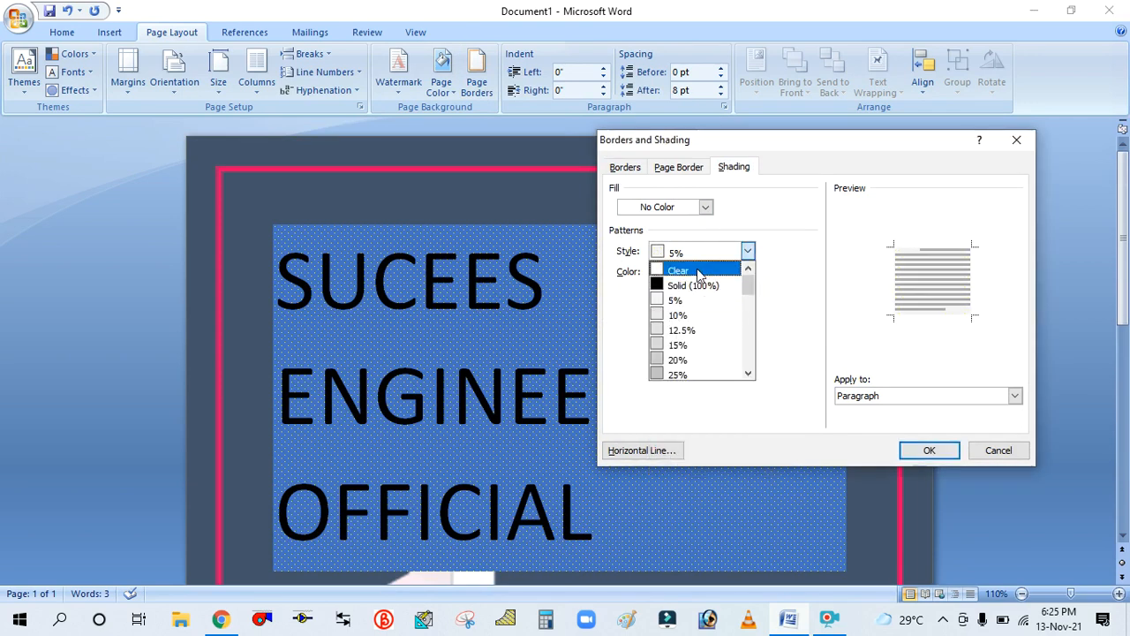
{"action": "left_click", "coordinate": [703, 268]}
{"action": "left_click", "coordinate": [927, 450]}
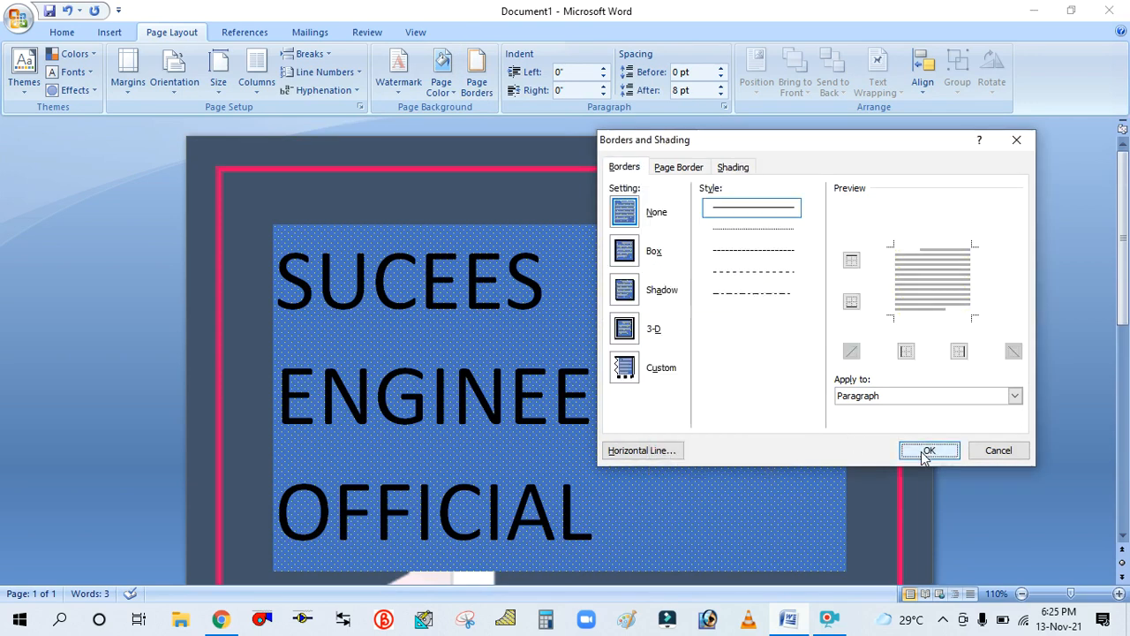
Choose the diagonally striped line as the page border style for the whole document.
{"action": "scroll", "coordinate": [673, 323], "scroll_direction": "down", "scroll_amount": 3}
{"action": "scroll", "coordinate": [673, 323], "scroll_direction": "down", "scroll_amount": 8}
{"action": "scroll", "coordinate": [673, 323], "scroll_direction": "up", "scroll_amount": 11}
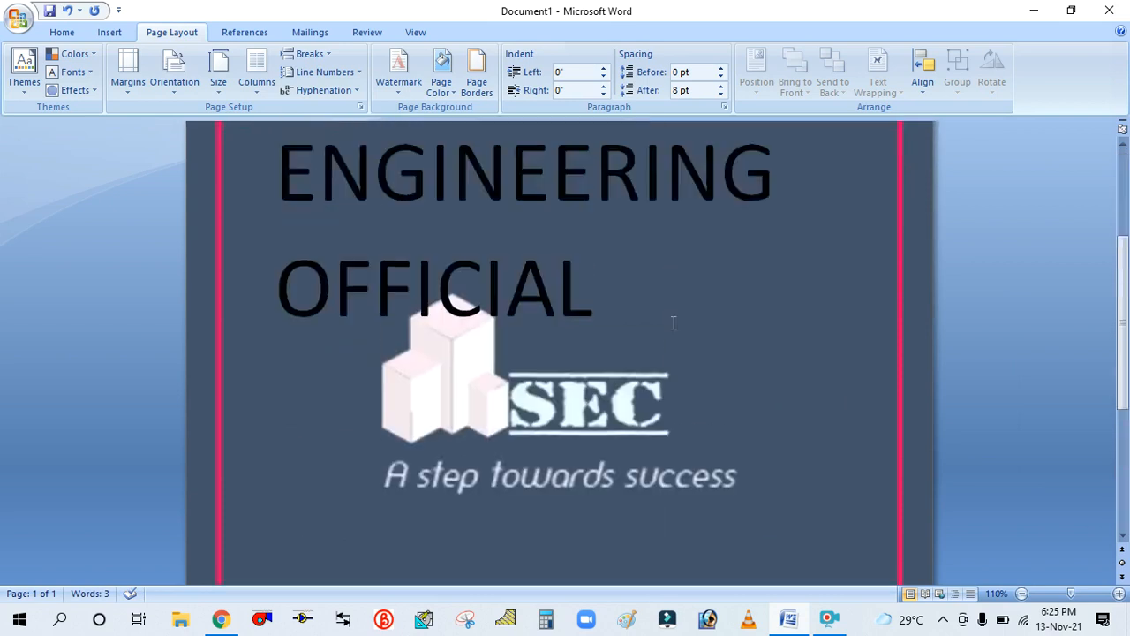
{"action": "scroll", "coordinate": [672, 323], "scroll_direction": "down", "scroll_amount": 2}
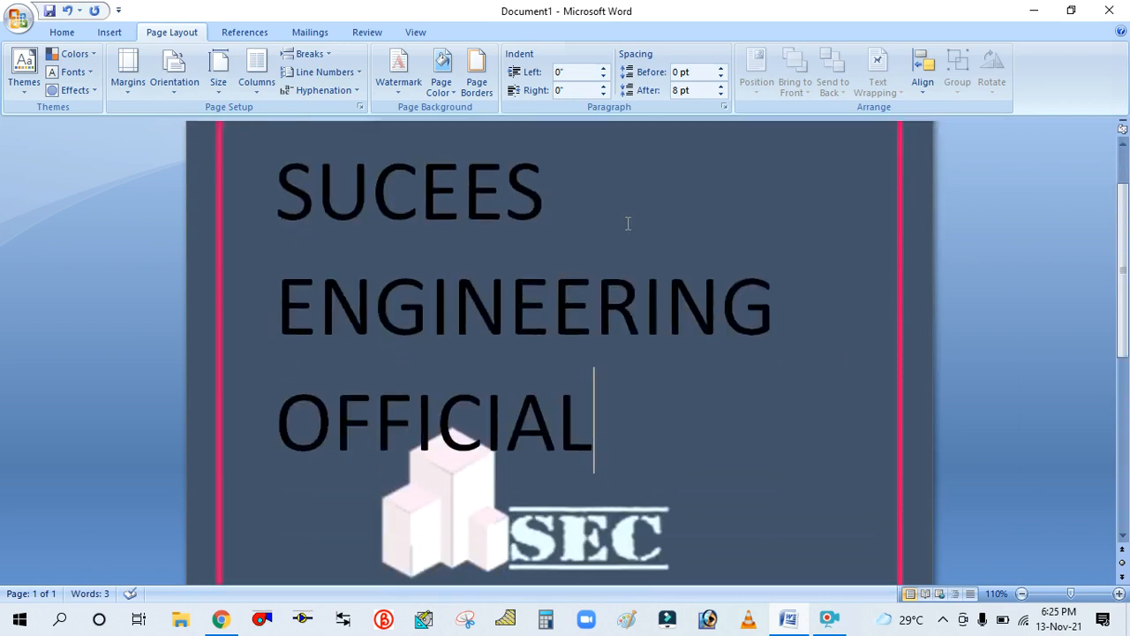
{"action": "left_click", "coordinate": [476, 79]}
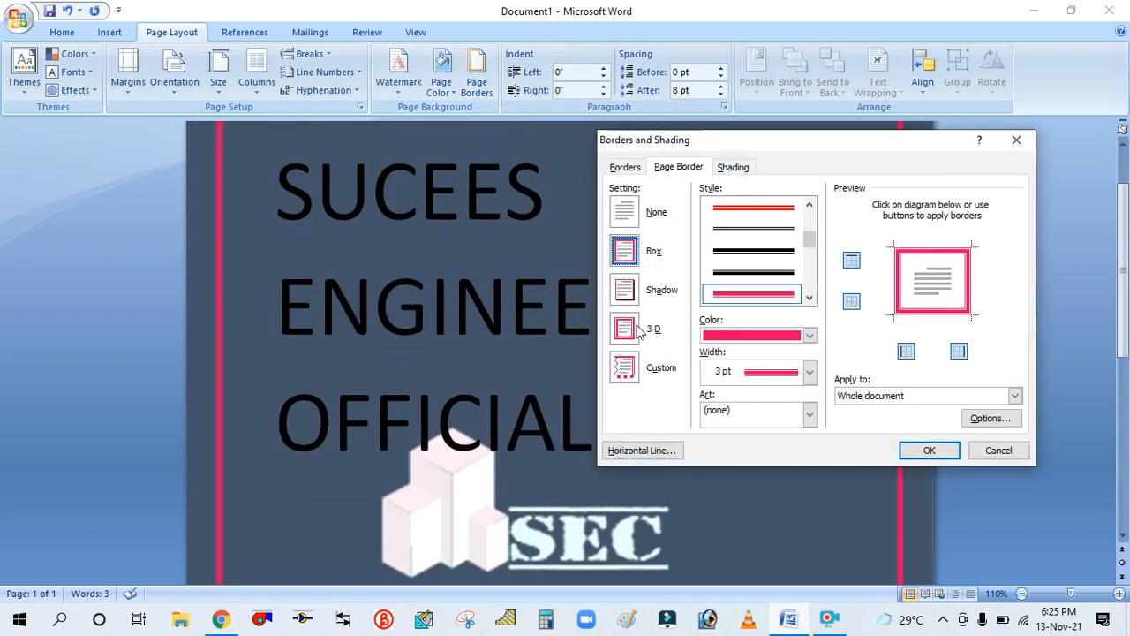
{"action": "left_click", "coordinate": [730, 167]}
{"action": "left_click", "coordinate": [679, 168]}
{"action": "left_click", "coordinate": [625, 168]}
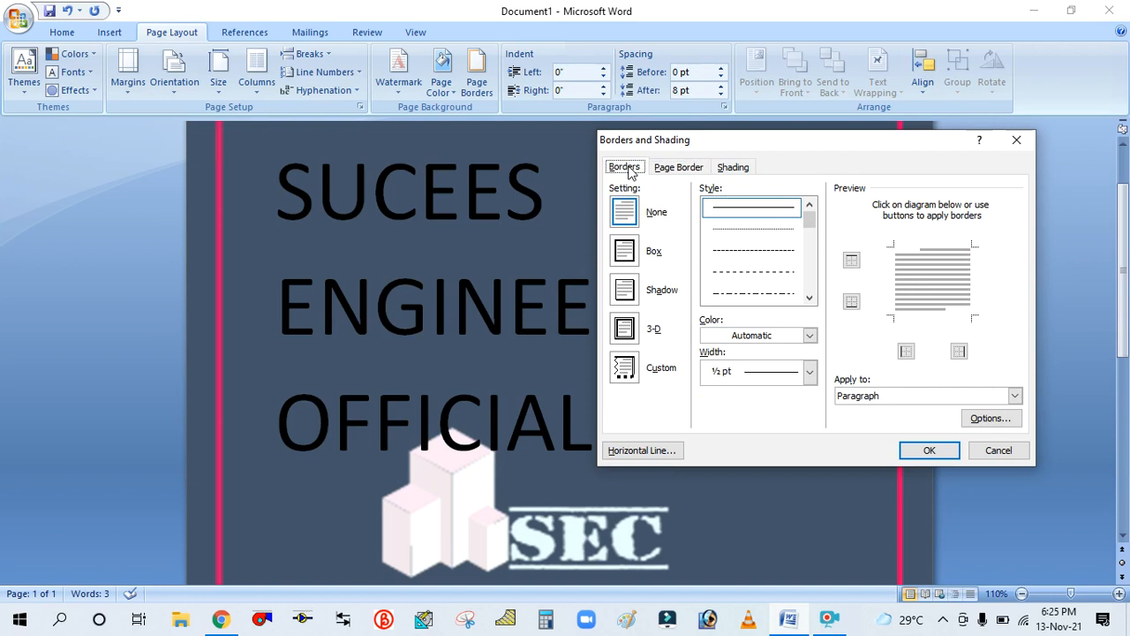
{"action": "left_click", "coordinate": [668, 170]}
{"action": "scroll", "coordinate": [770, 265], "scroll_direction": "down", "scroll_amount": 4}
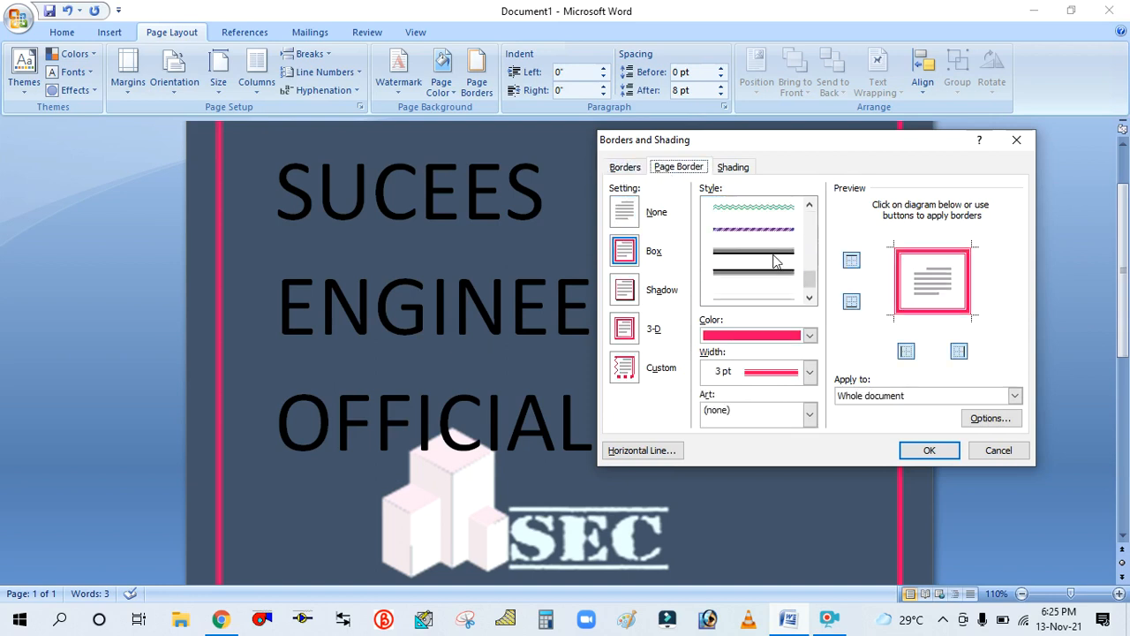
{"action": "left_click", "coordinate": [777, 231]}
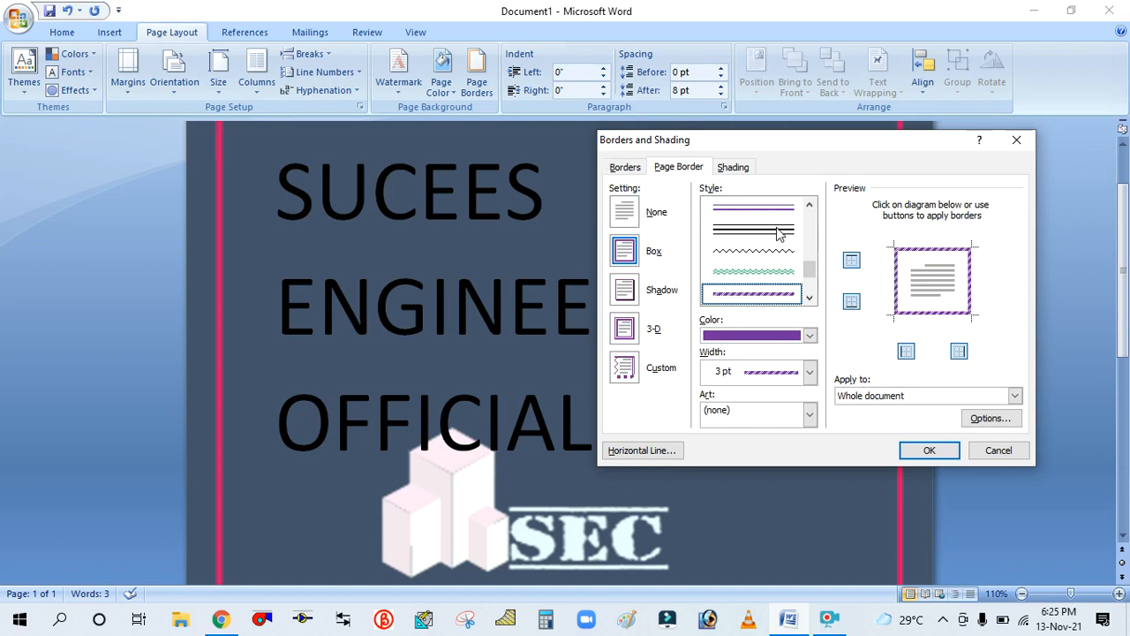
Recolor the striped page border with a custom blue of RGB 9, 32, 199.
{"action": "left_click", "coordinate": [810, 335]}
{"action": "left_click", "coordinate": [809, 335]}
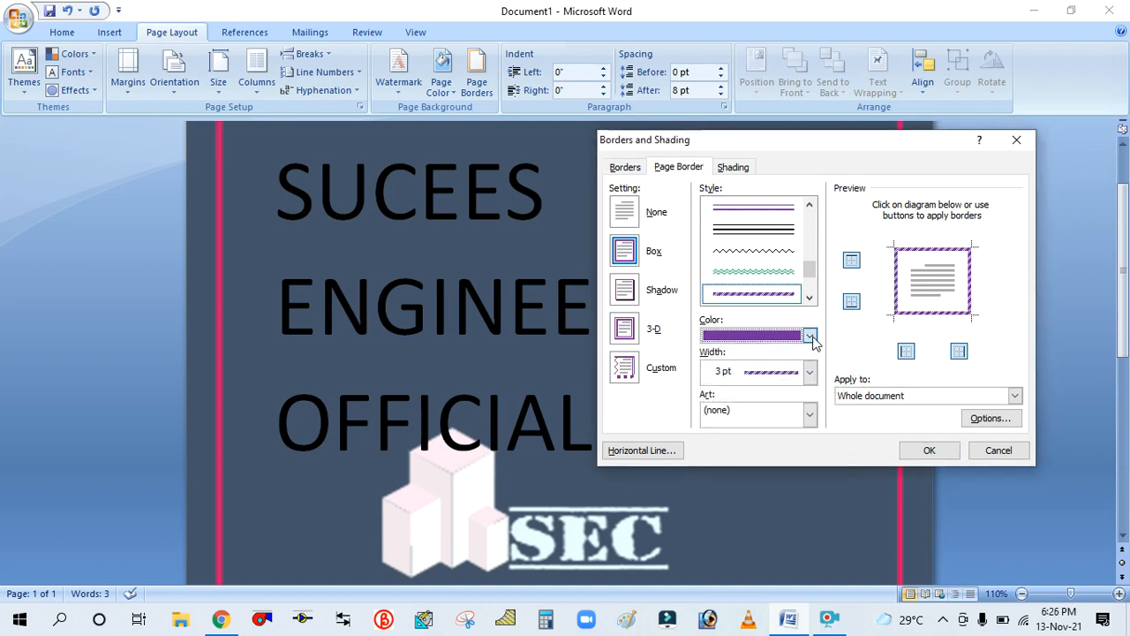
{"action": "left_click", "coordinate": [810, 336]}
{"action": "left_click", "coordinate": [744, 528]}
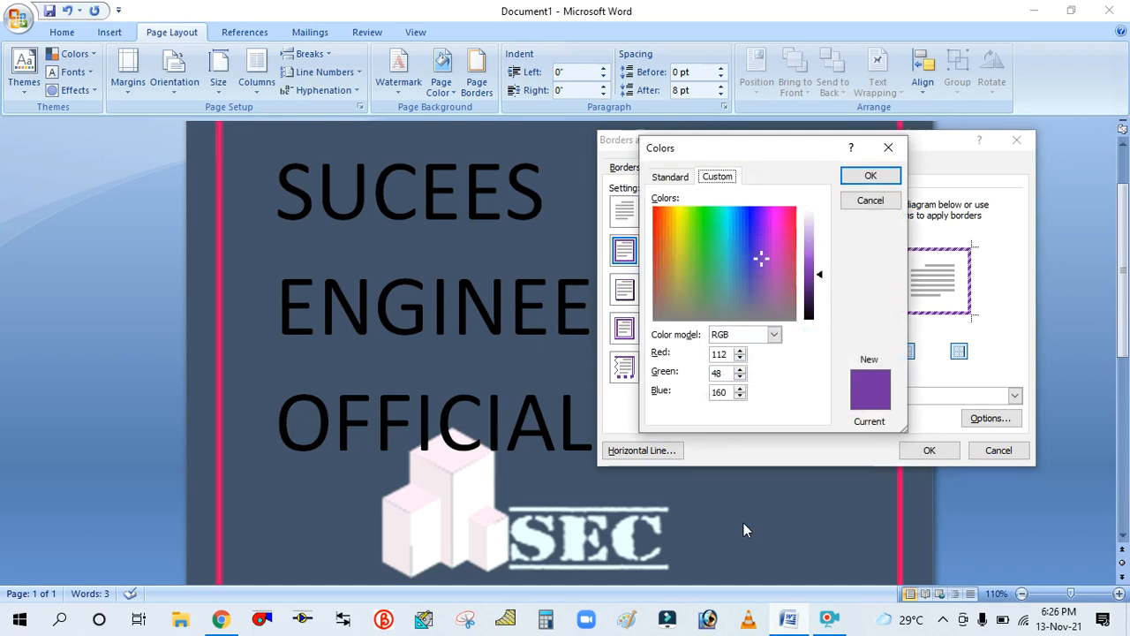
{"action": "mouse_move", "coordinate": [760, 257]}
{"action": "left_mouse_down"}
{"action": "mouse_move", "coordinate": [744, 215]}
{"action": "mouse_move", "coordinate": [771, 211]}
{"action": "mouse_move", "coordinate": [771, 220]}
{"action": "mouse_move", "coordinate": [744, 215]}
{"action": "left_mouse_up"}
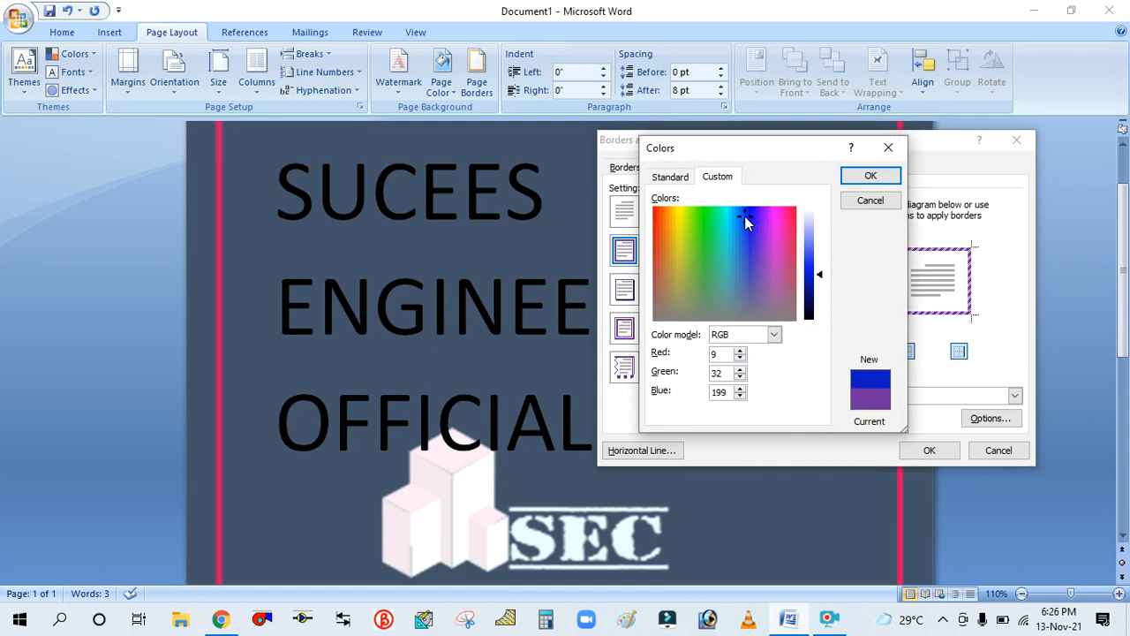
{"action": "left_click", "coordinate": [862, 175]}
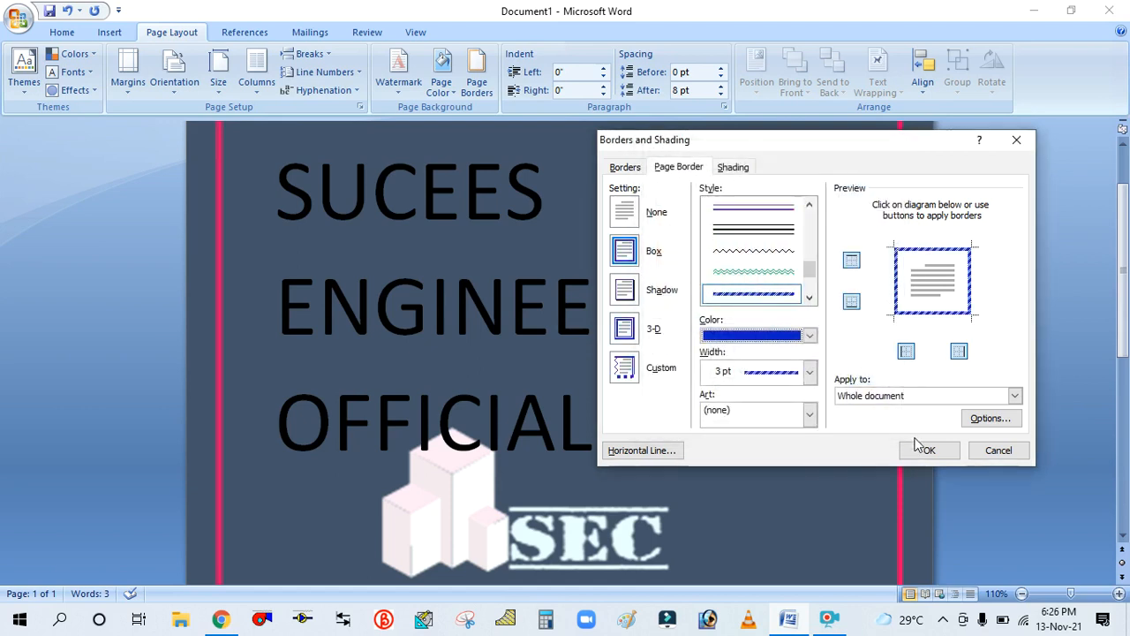
Set the striped border's width to 3 pt and apply it to the whole document.
{"action": "left_click", "coordinate": [809, 372]}
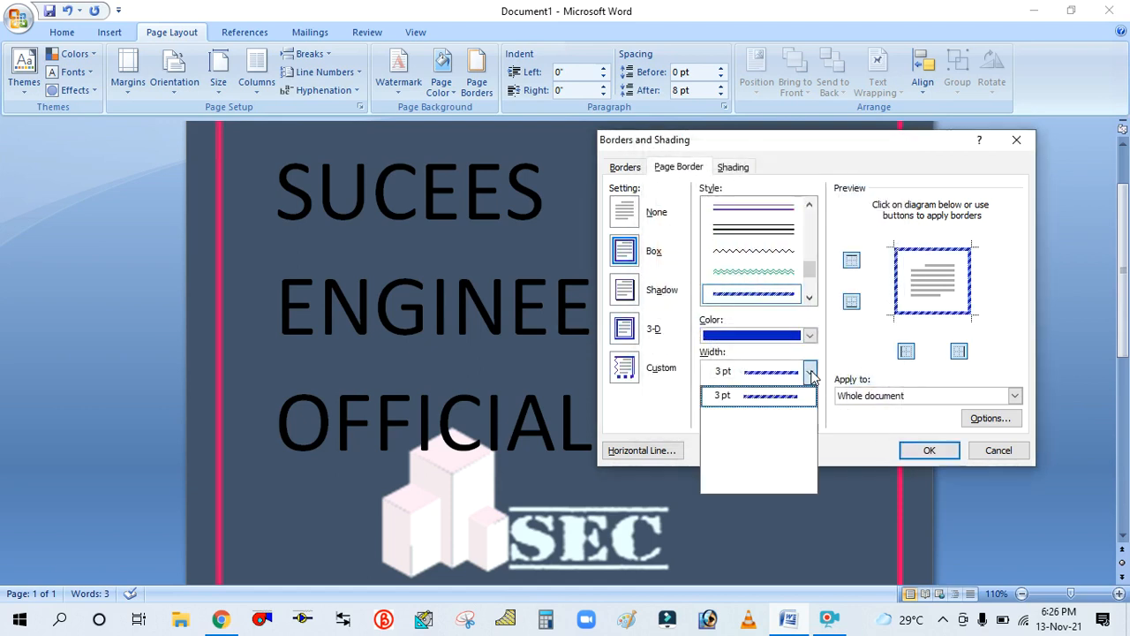
{"action": "left_click", "coordinate": [774, 398]}
{"action": "left_click", "coordinate": [918, 450]}
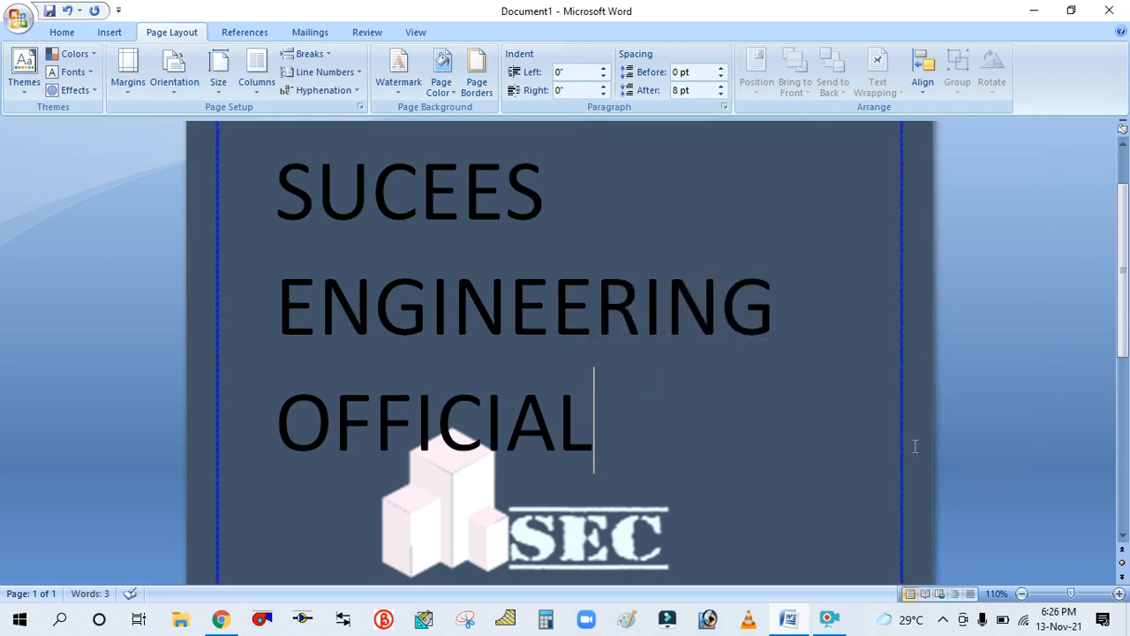
Examine the blue striped border, page color, text and logo watermark along the whole page at several zoom levels.
{"action": "scroll", "coordinate": [853, 396], "scroll_direction": "up", "scroll_amount": 2}
{"action": "scroll", "coordinate": [849, 398], "scroll_direction": "down", "scroll_amount": 5}
{"action": "scroll", "coordinate": [848, 396], "scroll_direction": "down", "scroll_amount": 3}
{"action": "scroll", "coordinate": [855, 408], "scroll_direction": "up", "scroll_amount": 4}
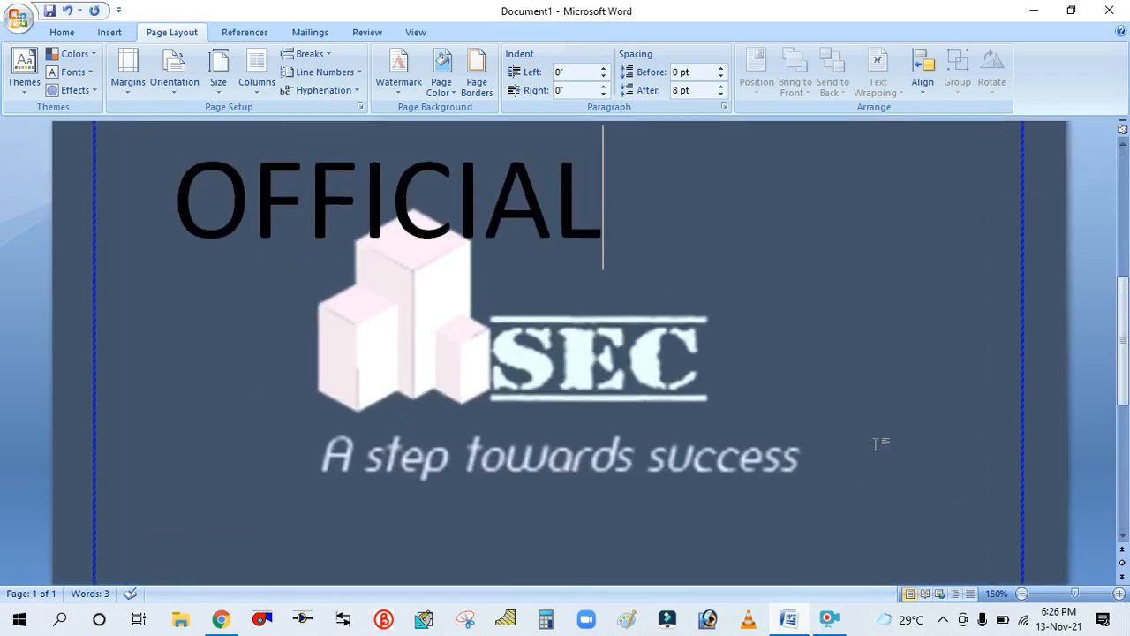
{"action": "scroll", "coordinate": [876, 444], "scroll_direction": "down", "scroll_amount": 5}
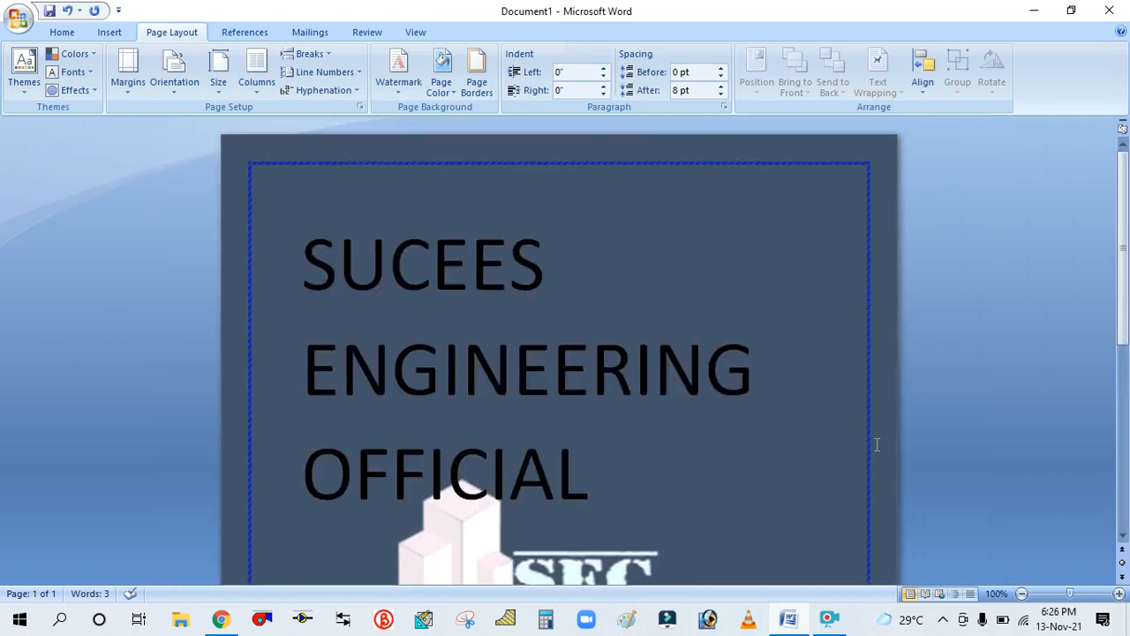
{"action": "scroll", "coordinate": [874, 439], "scroll_direction": "down", "scroll_amount": 1}
{"action": "scroll", "coordinate": [691, 336], "scroll_direction": "down", "scroll_amount": 2}
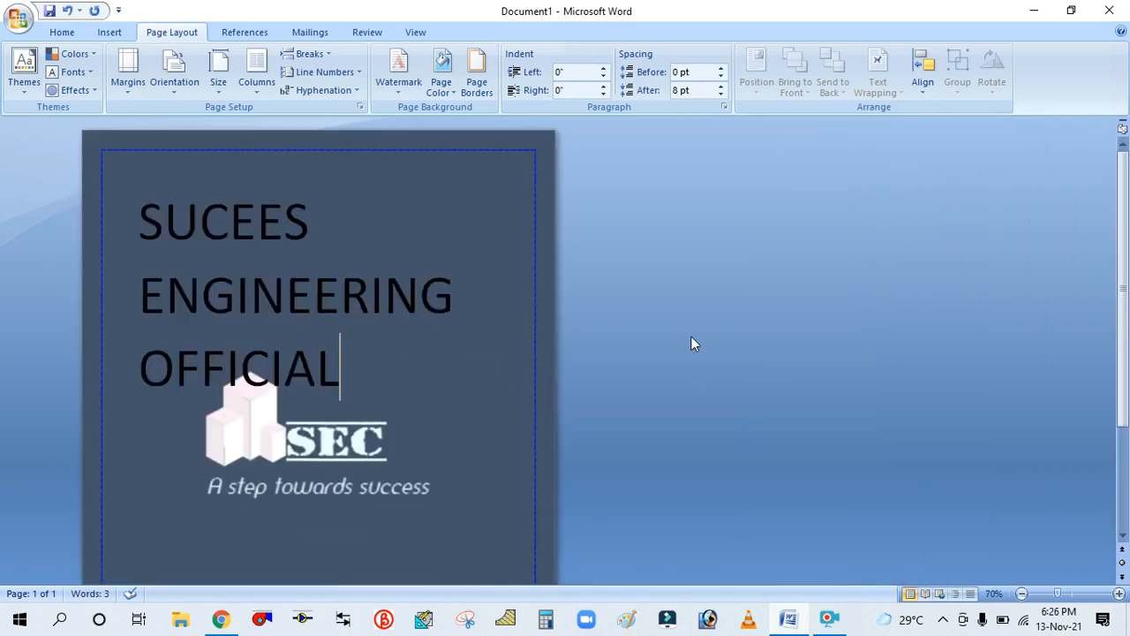
{"action": "scroll", "coordinate": [242, 261], "scroll_direction": "down", "scroll_amount": 2}
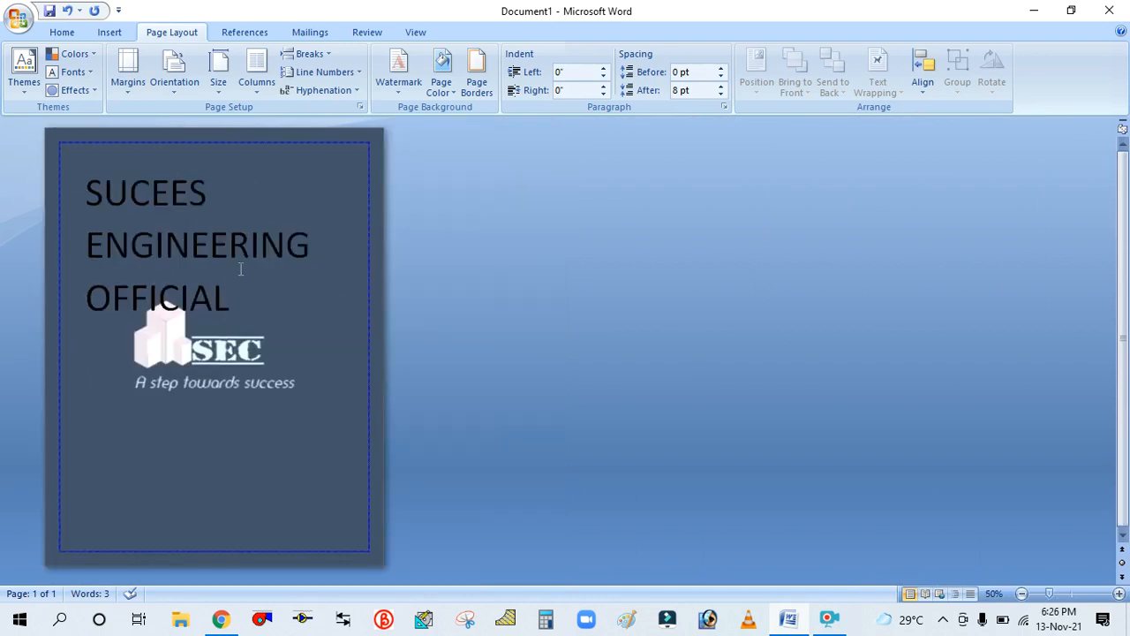
{"action": "scroll", "coordinate": [98, 529], "scroll_direction": "up", "scroll_amount": 1}
{"action": "scroll", "coordinate": [98, 534], "scroll_direction": "down", "scroll_amount": 1}
{"action": "scroll", "coordinate": [98, 528], "scroll_direction": "up", "scroll_amount": 1}
{"action": "scroll", "coordinate": [98, 528], "scroll_direction": "down", "scroll_amount": 1}
{"action": "scroll", "coordinate": [103, 504], "scroll_direction": "up", "scroll_amount": 3}
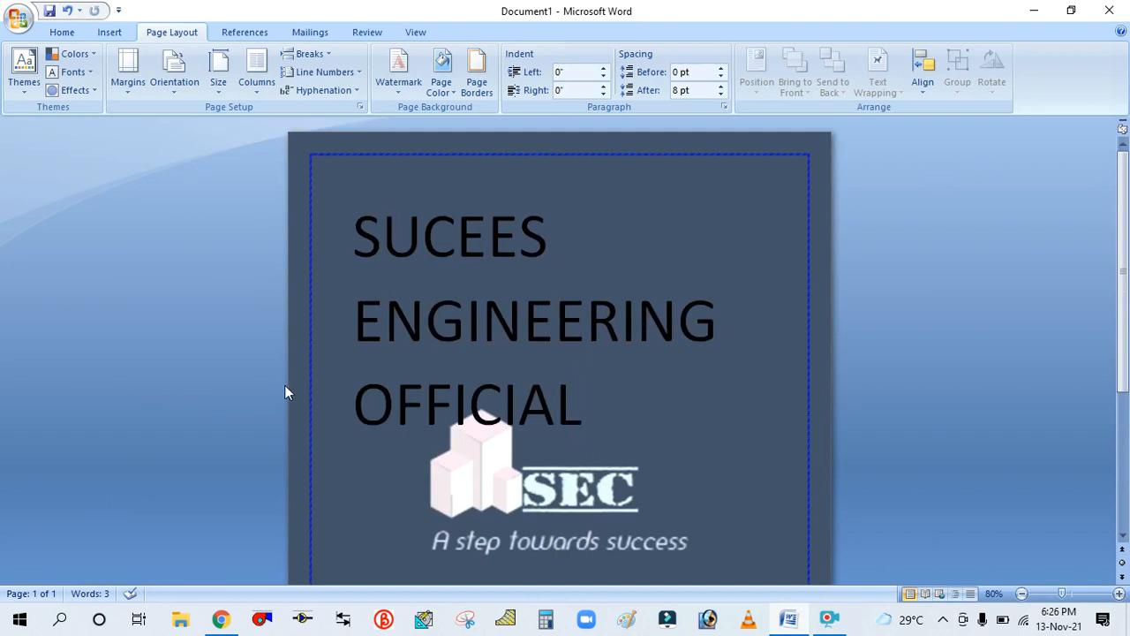
{"action": "scroll", "coordinate": [419, 287], "scroll_direction": "down", "scroll_amount": 3}
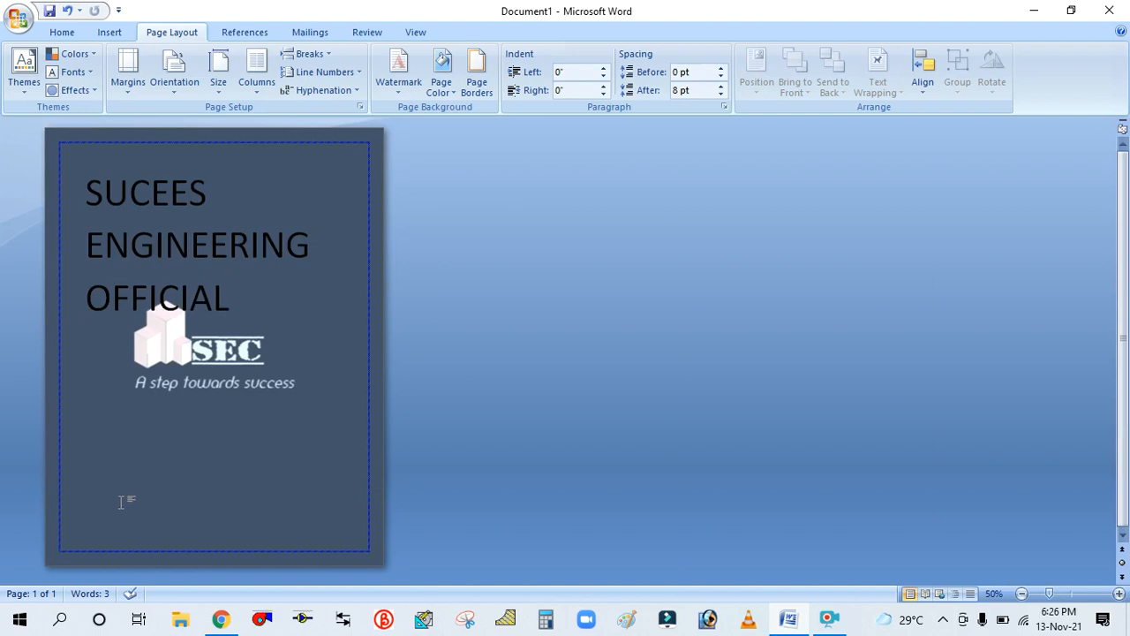
{"action": "scroll", "coordinate": [94, 514], "scroll_direction": "up", "scroll_amount": 1}
{"action": "scroll", "coordinate": [316, 430], "scroll_direction": "down", "scroll_amount": 2}
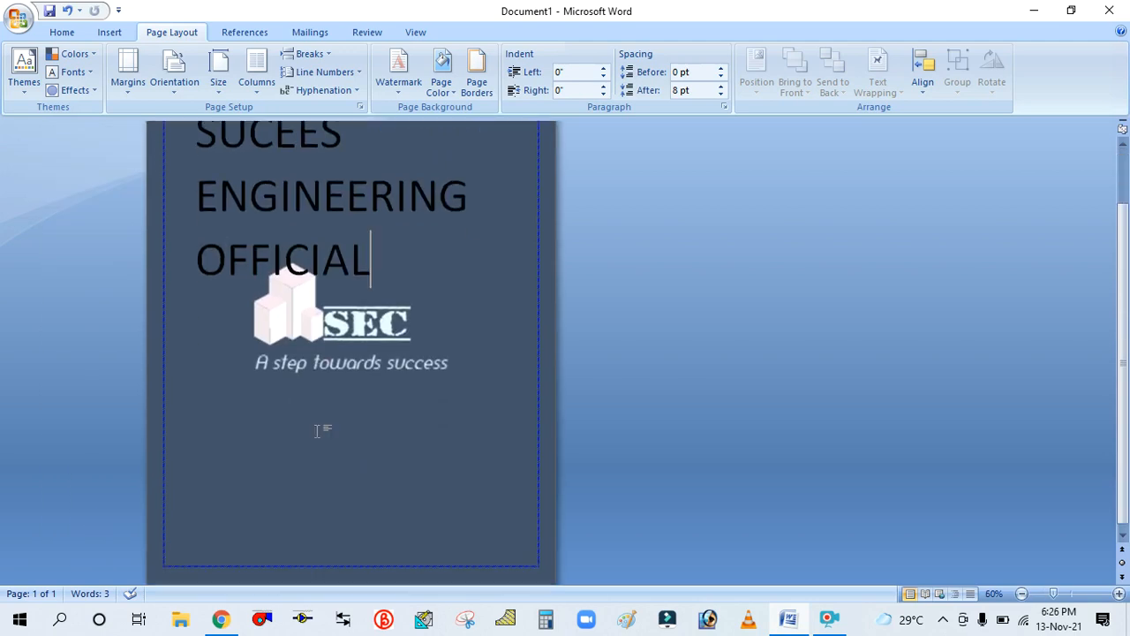
{"action": "scroll", "coordinate": [316, 430], "scroll_direction": "up", "scroll_amount": 1}
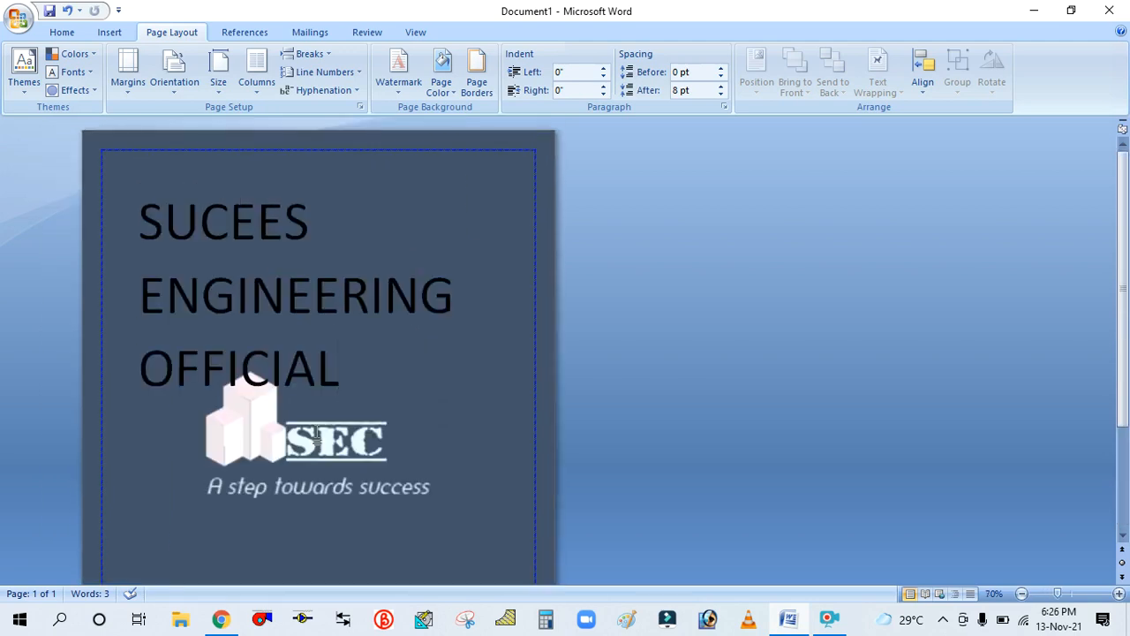
{"action": "scroll", "coordinate": [316, 436], "scroll_direction": "down", "scroll_amount": 3}
{"action": "scroll", "coordinate": [317, 434], "scroll_direction": "down", "scroll_amount": 1}
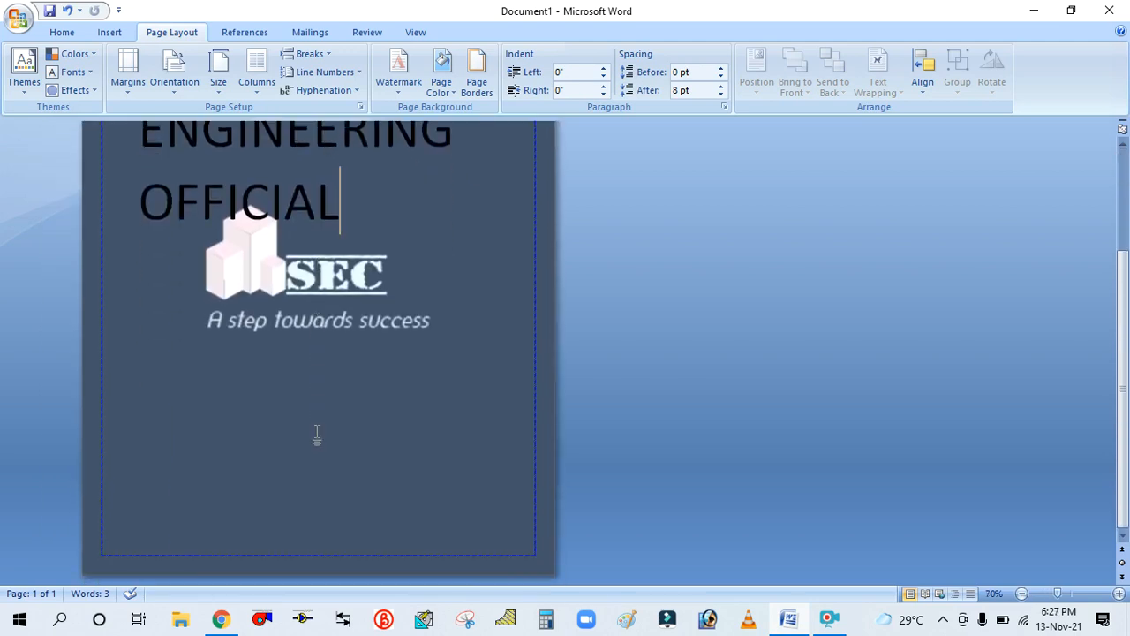
{"action": "scroll", "coordinate": [317, 435], "scroll_direction": "up", "scroll_amount": 4}
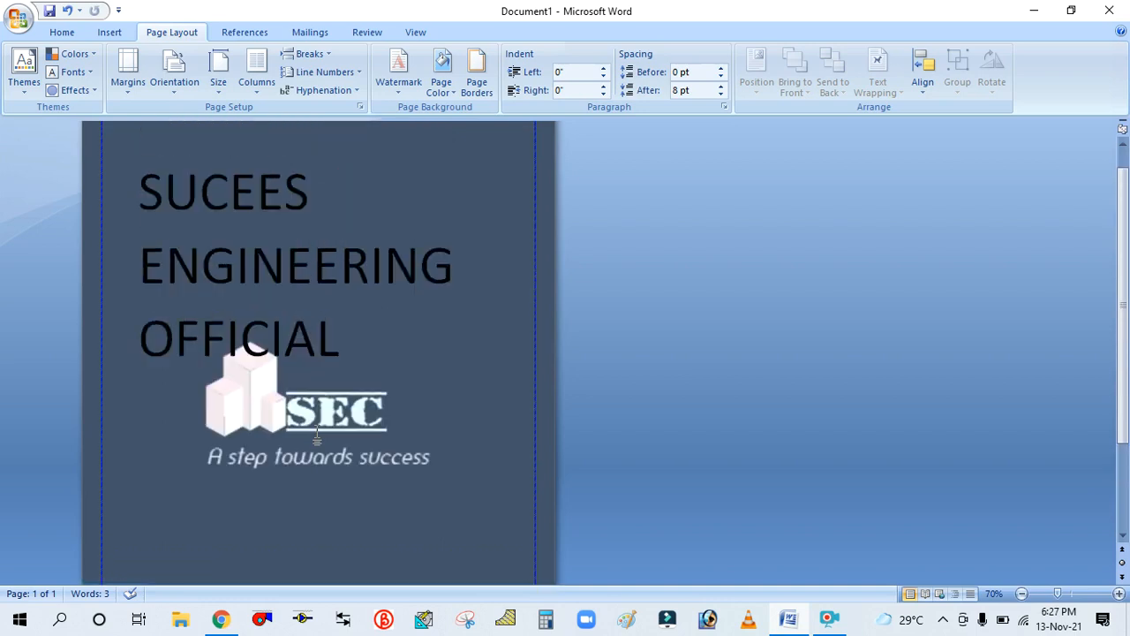
{"action": "scroll", "coordinate": [218, 366], "scroll_direction": "up", "scroll_amount": 3, "text": "ctrl"}
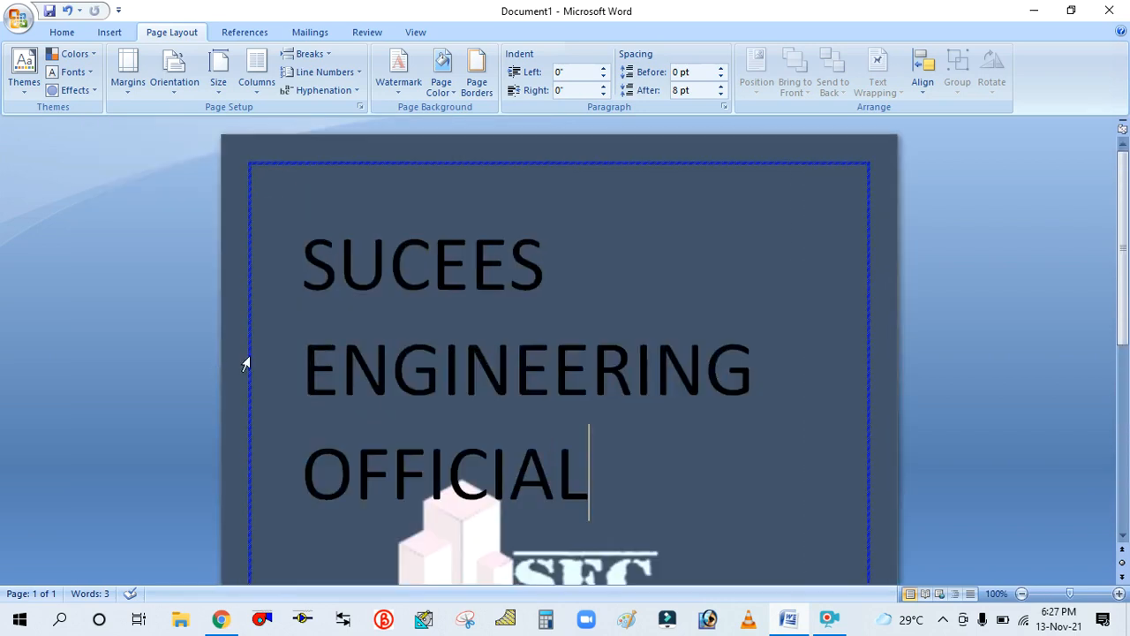
{"action": "scroll", "coordinate": [367, 344], "scroll_direction": "down", "scroll_amount": 2, "text": "ctrl"}
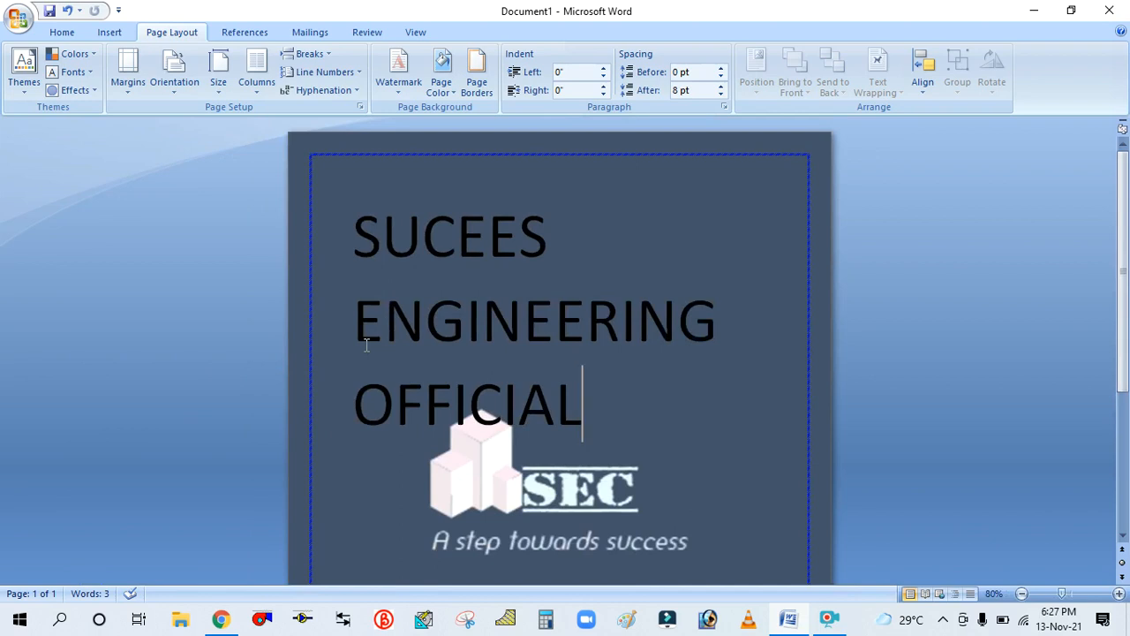
{"action": "scroll", "coordinate": [366, 344], "scroll_direction": "down", "scroll_amount": 2}
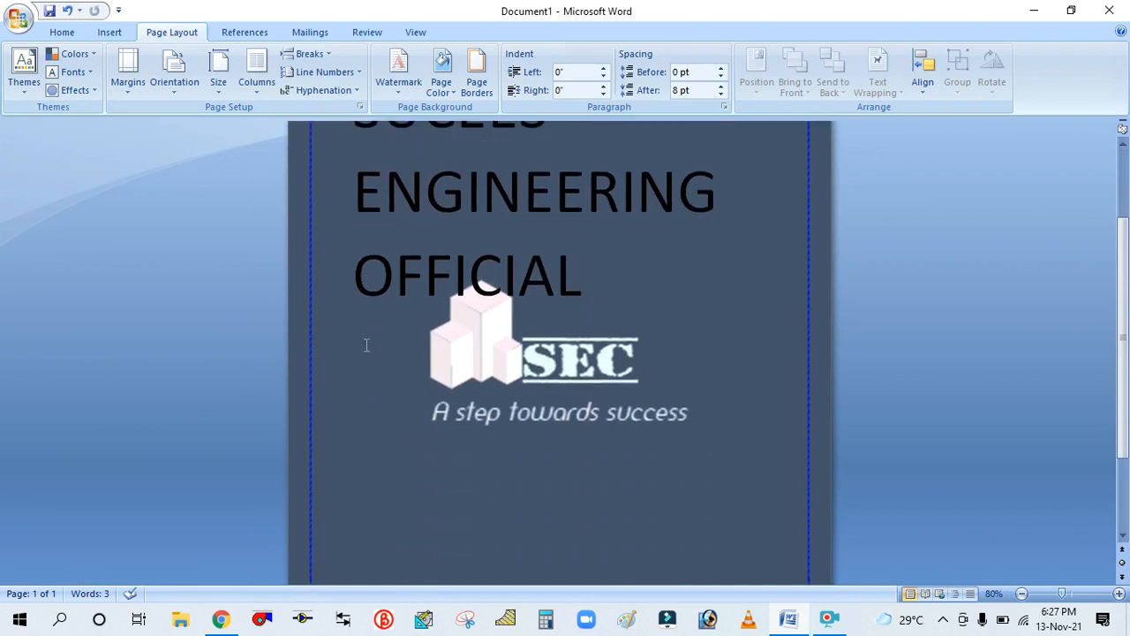
{"action": "scroll", "coordinate": [366, 344], "scroll_direction": "down", "scroll_amount": 1}
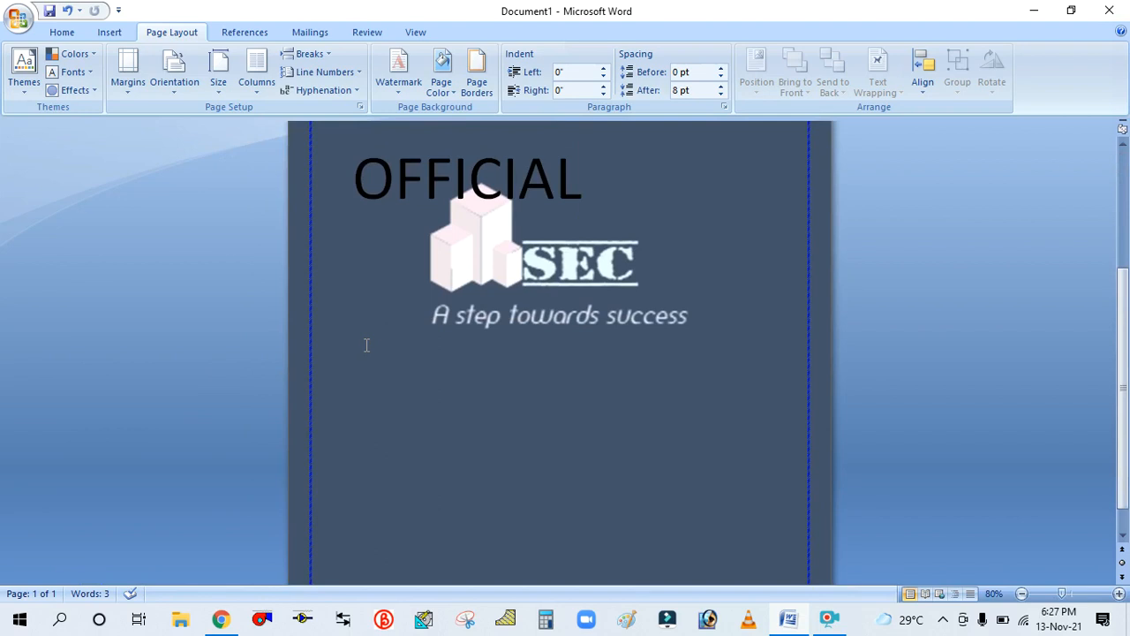
{"action": "scroll", "coordinate": [367, 345], "scroll_direction": "down", "scroll_amount": 1}
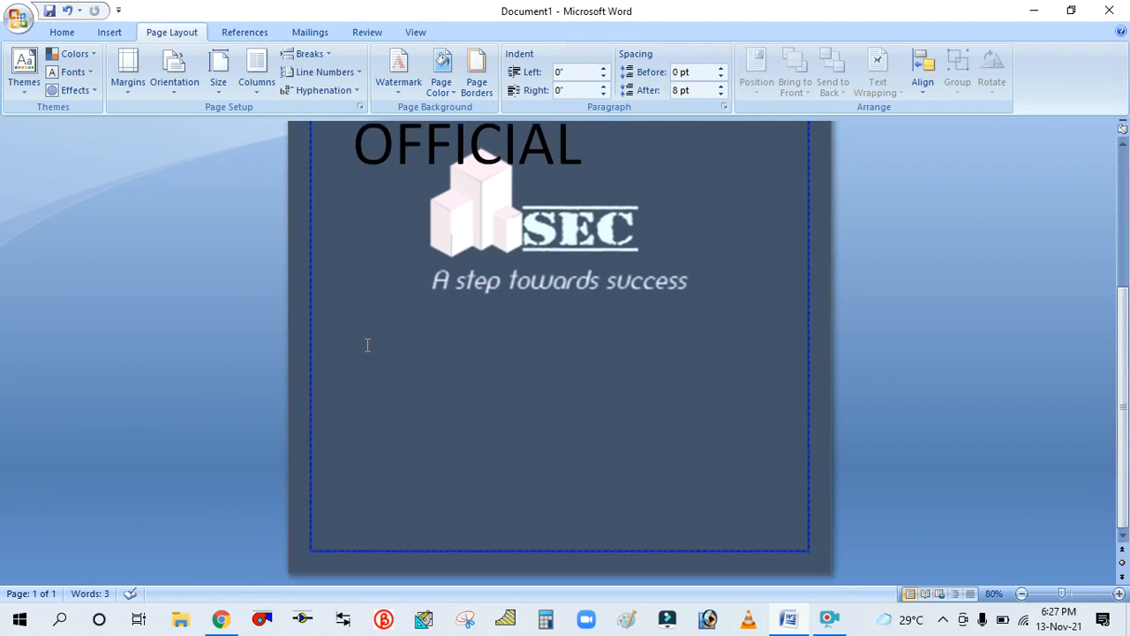
{"action": "scroll", "coordinate": [367, 345], "scroll_direction": "up", "scroll_amount": 1, "text": "ctrl"}
{"action": "scroll", "coordinate": [366, 344], "scroll_direction": "down", "scroll_amount": 3}
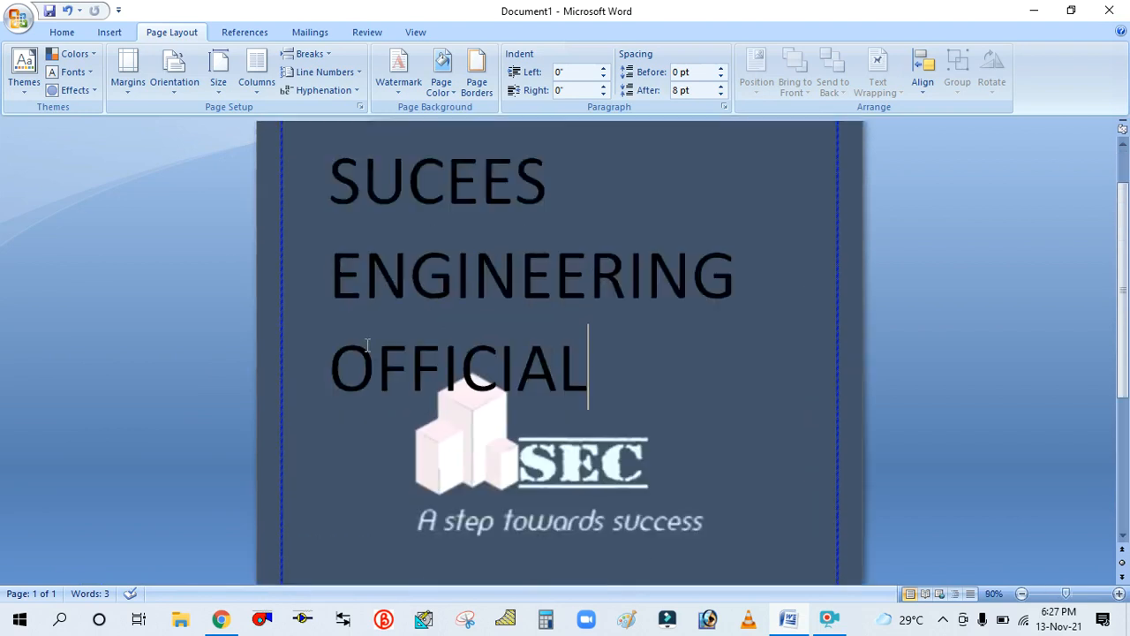
{"action": "scroll", "coordinate": [367, 344], "scroll_direction": "down", "scroll_amount": 1}
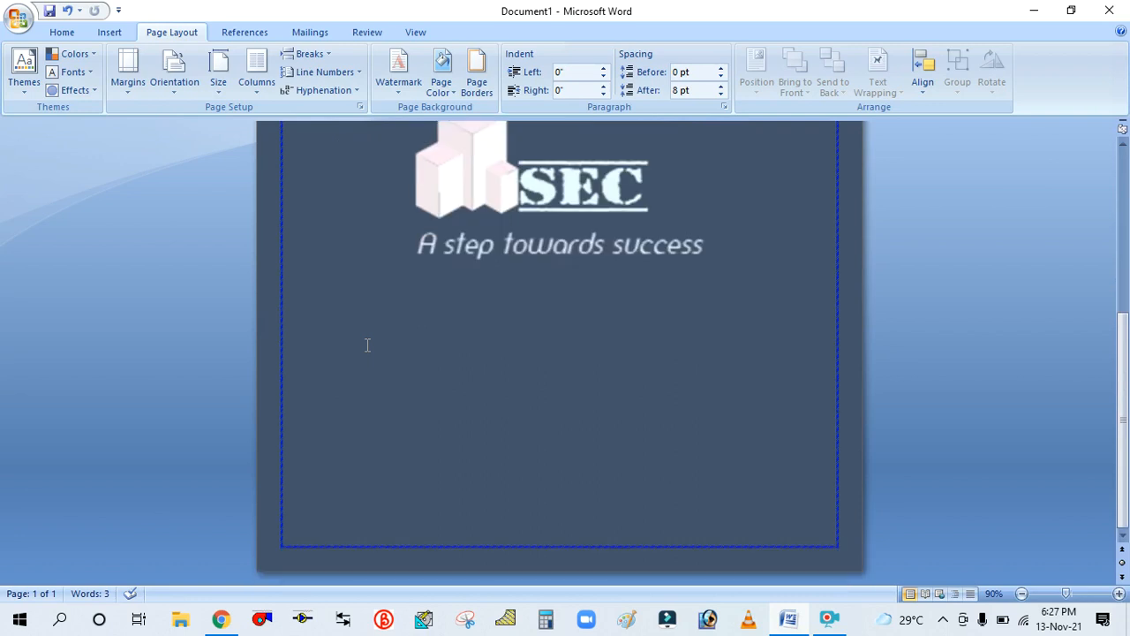
{"action": "scroll", "coordinate": [367, 344], "scroll_direction": "up", "scroll_amount": 4}
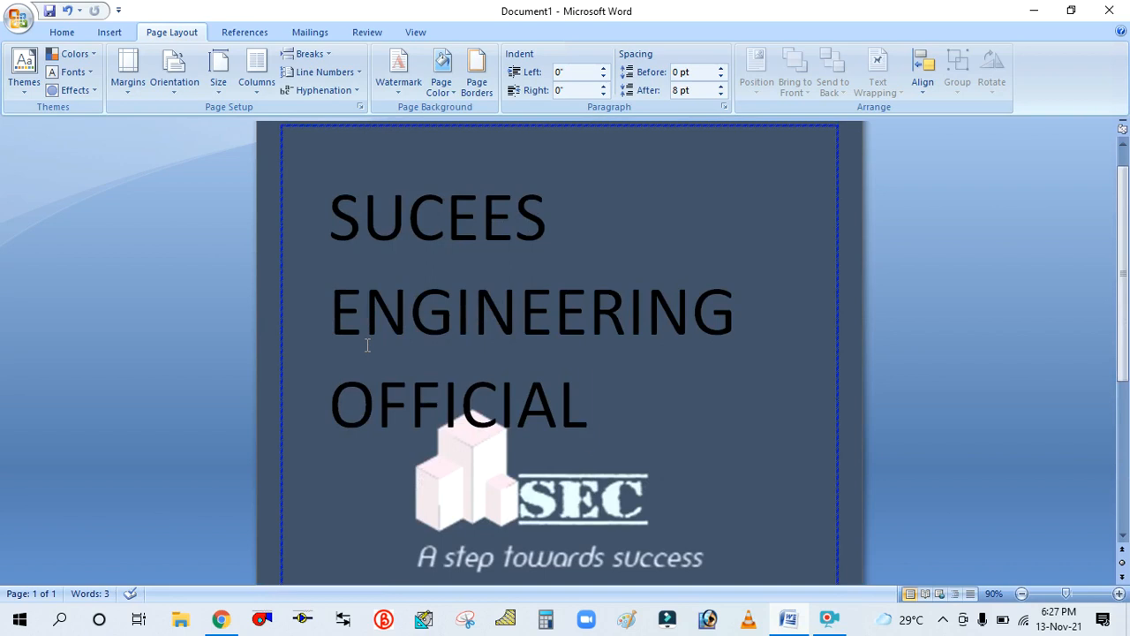
{"action": "scroll", "coordinate": [367, 344], "scroll_direction": "up", "scroll_amount": 1}
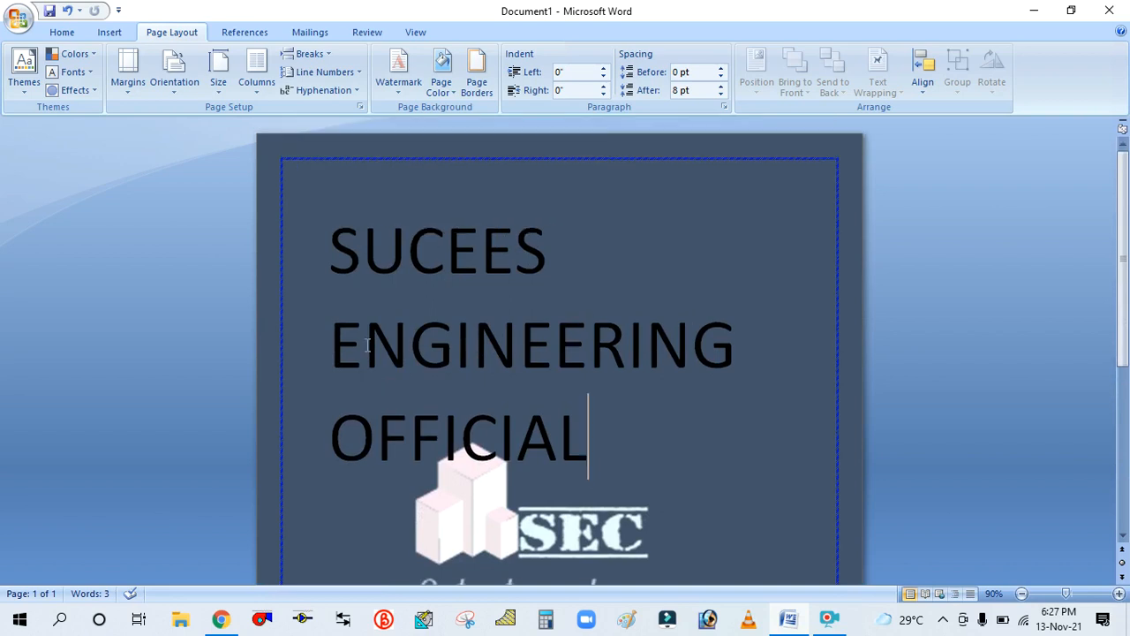
{"action": "scroll", "coordinate": [367, 344], "scroll_direction": "down", "scroll_amount": 4}
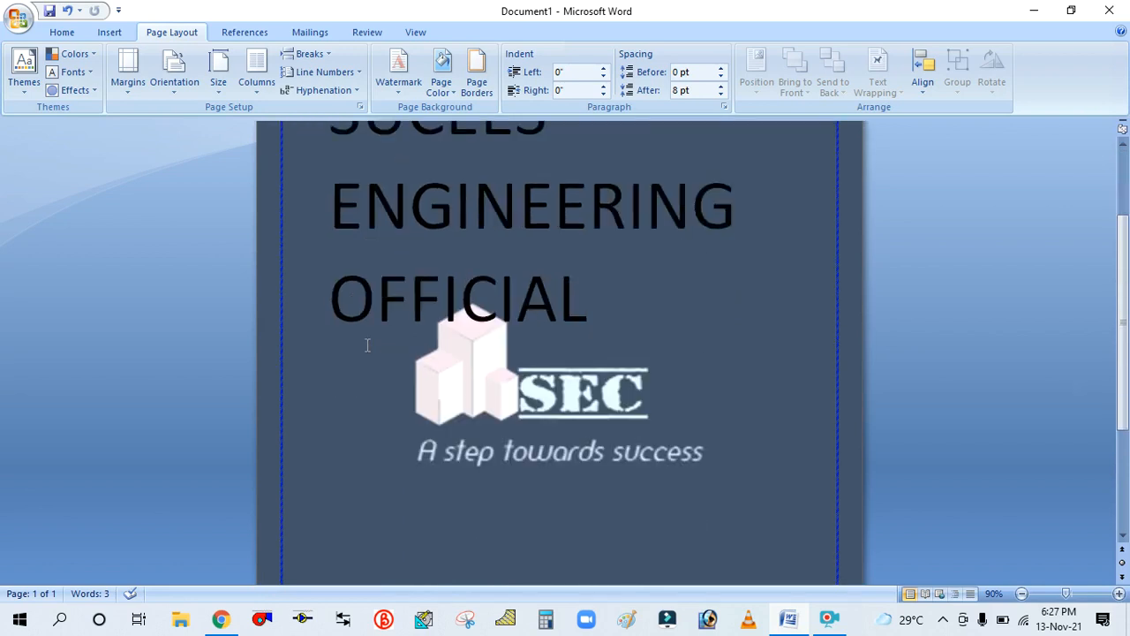
{"action": "scroll", "coordinate": [368, 345], "scroll_direction": "down", "scroll_amount": 6}
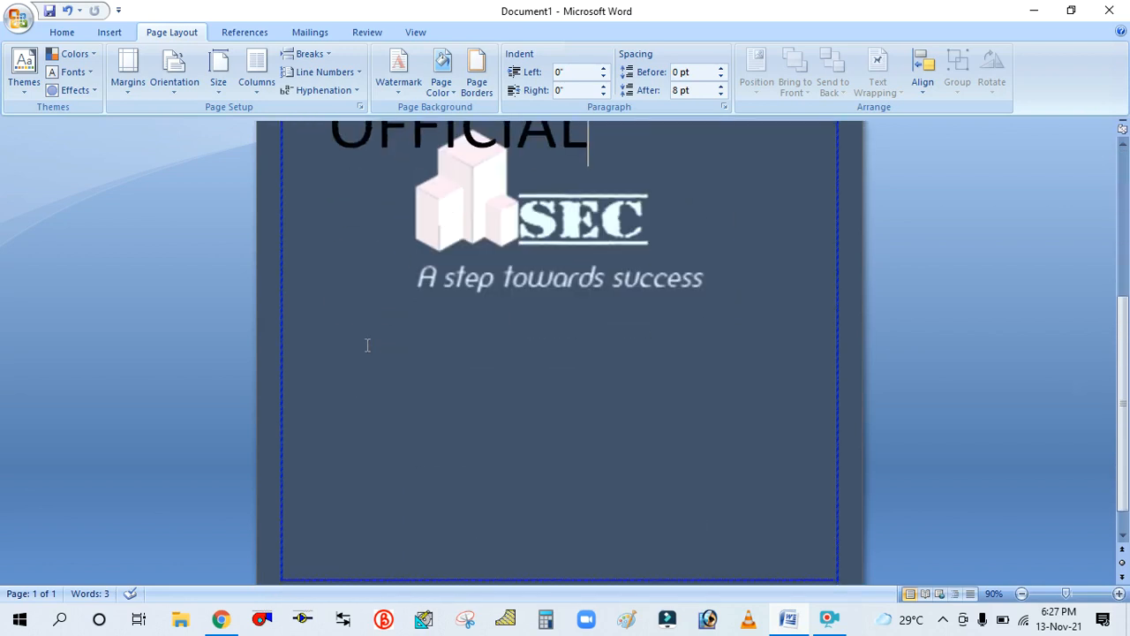
{"action": "scroll", "coordinate": [367, 344], "scroll_direction": "up", "scroll_amount": 6}
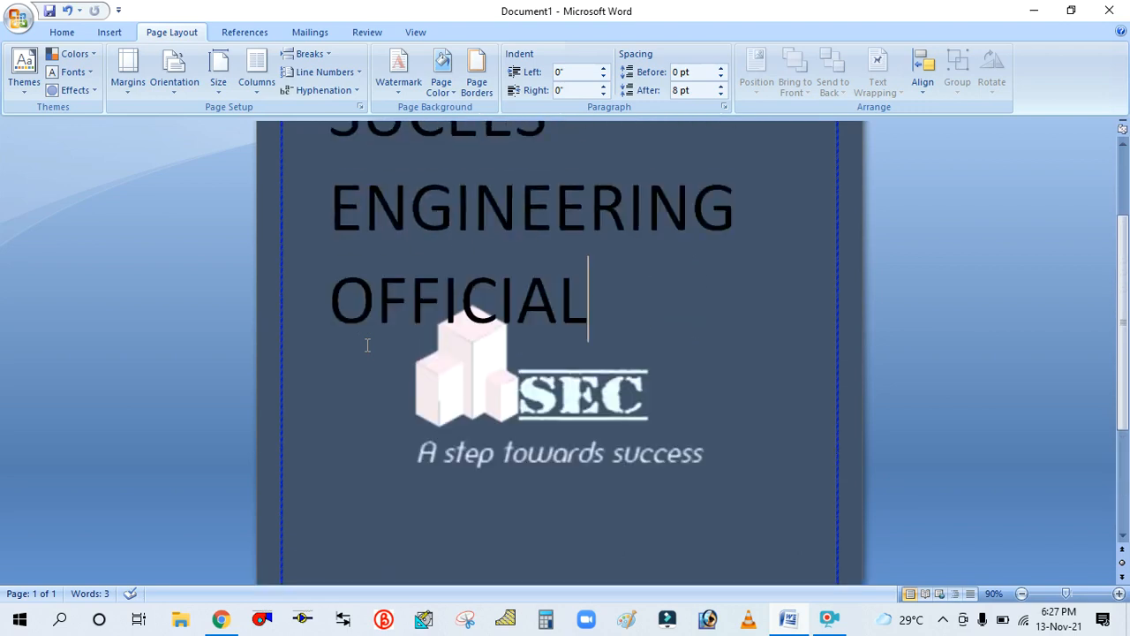
{"action": "scroll", "coordinate": [367, 344], "scroll_direction": "up", "scroll_amount": 4}
{"action": "scroll", "coordinate": [510, 351], "scroll_direction": "down", "scroll_amount": 3}
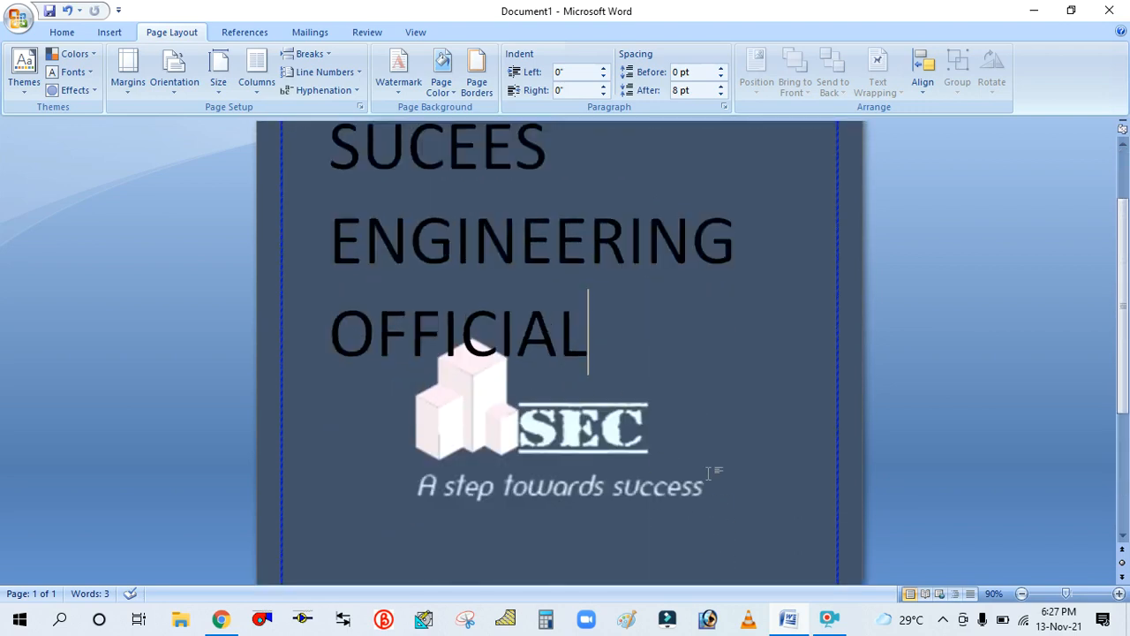
{"action": "scroll", "coordinate": [711, 467], "scroll_direction": "up", "scroll_amount": 3}
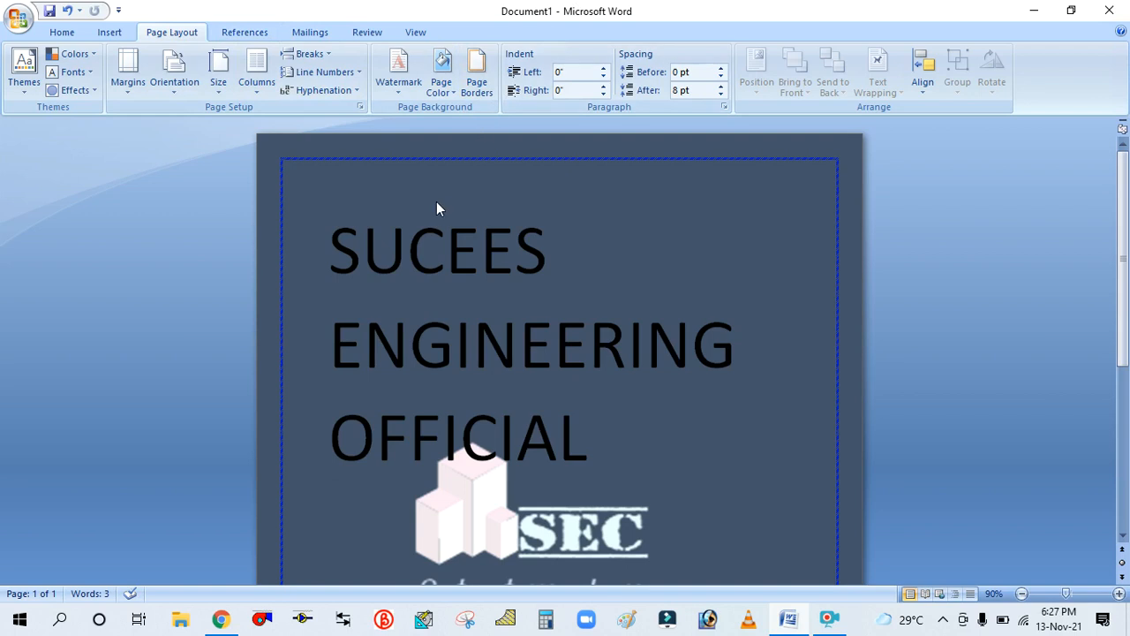
{"action": "scroll", "coordinate": [624, 234], "scroll_direction": "down", "scroll_amount": 5}
{"action": "scroll", "coordinate": [607, 335], "scroll_direction": "up", "scroll_amount": 5}
{"action": "scroll", "coordinate": [607, 335], "scroll_direction": "down", "scroll_amount": 5}
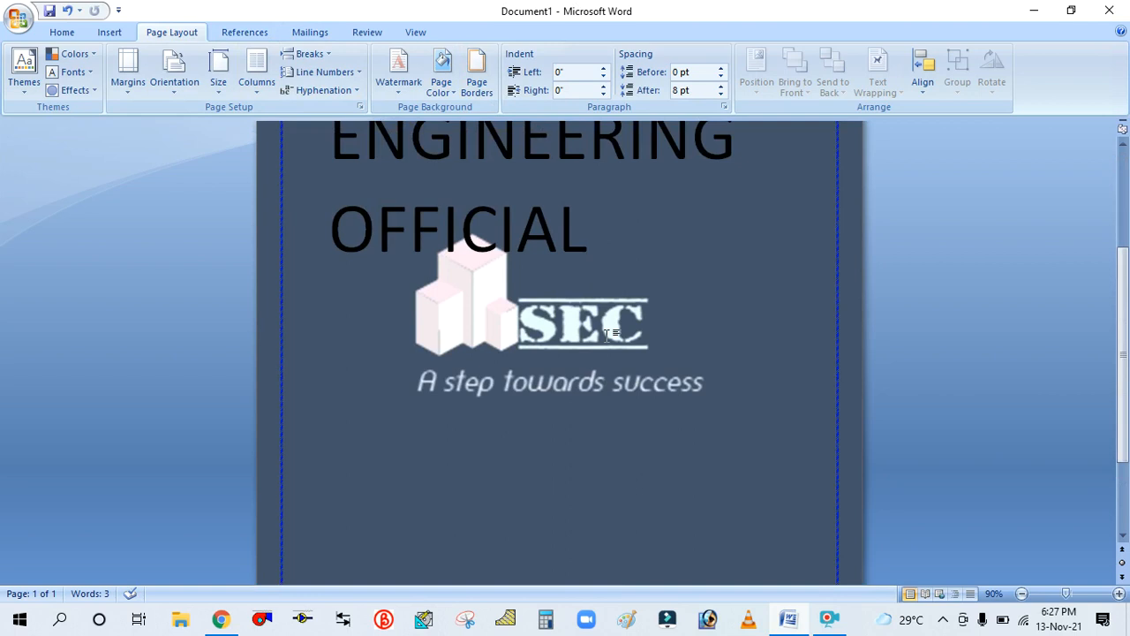
{"action": "scroll", "coordinate": [609, 333], "scroll_direction": "down", "scroll_amount": 2}
{"action": "scroll", "coordinate": [613, 333], "scroll_direction": "up", "scroll_amount": 3}
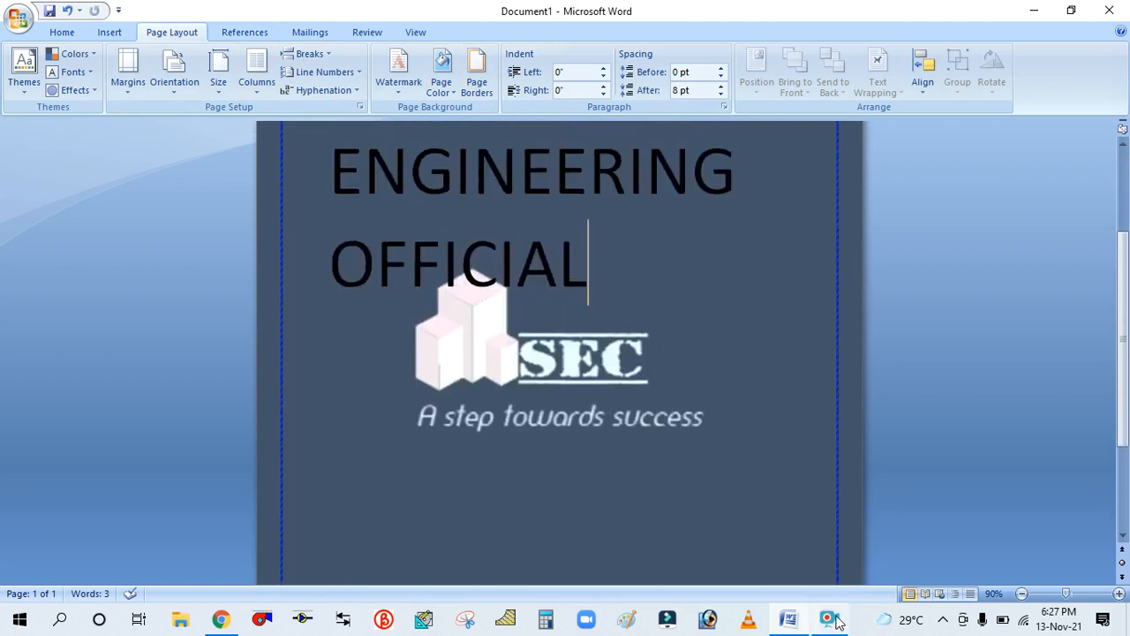